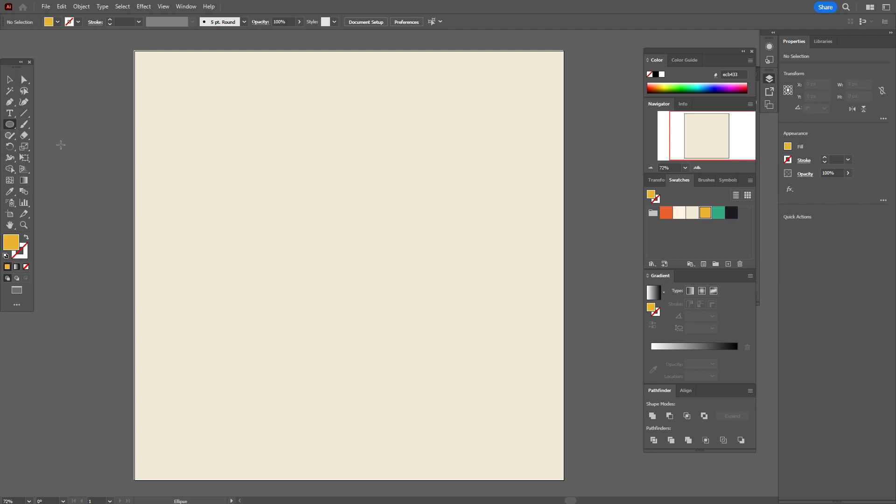
- Create a 313 × 313 px yellow circle and move it to the upper middle of the artboard
{"action": "left_click", "coordinate": [202, 199]}
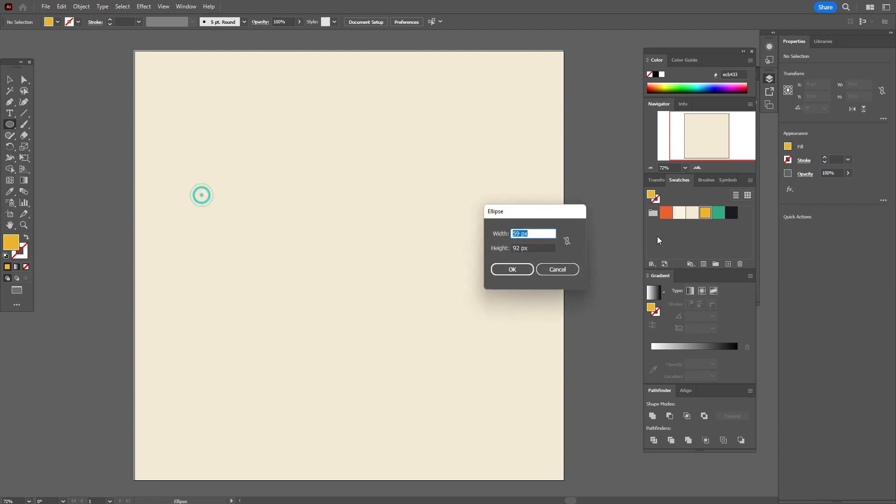
{"action": "type", "text": "313"}
{"action": "key", "text": "Tab"}
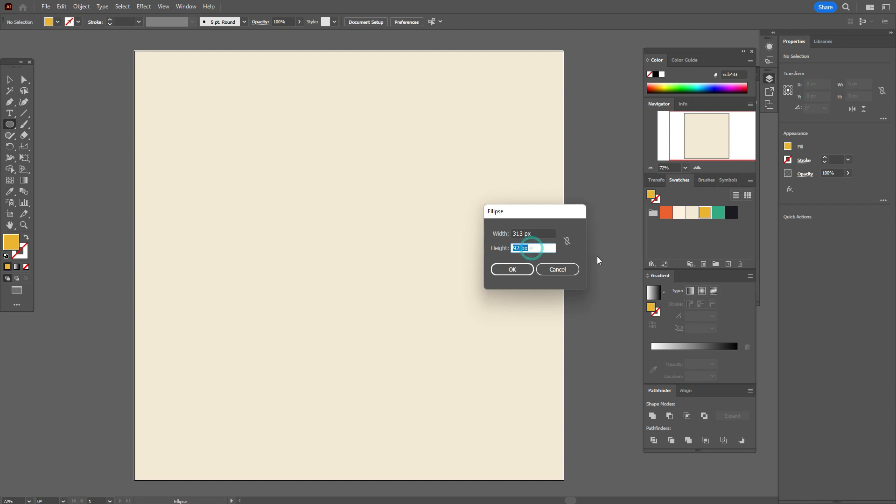
{"action": "type", "text": "313"}
{"action": "left_click", "coordinate": [517, 266]}
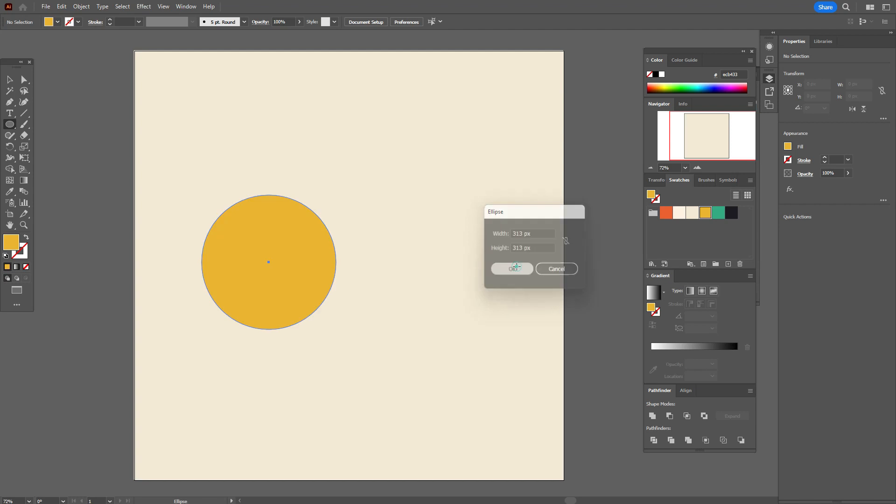
{"action": "left_click", "coordinate": [9, 79]}
{"action": "mouse_move", "coordinate": [240, 257]}
{"action": "left_mouse_down"}
{"action": "mouse_move", "coordinate": [394, 193]}
{"action": "mouse_move", "coordinate": [306, 220]}
{"action": "mouse_move", "coordinate": [323, 218]}
{"action": "left_mouse_up"}
- Give the yellow circle a near-black 5 pt stroke and shift it slightly down and left
{"action": "left_click", "coordinate": [24, 252]}
{"action": "left_click", "coordinate": [732, 212]}
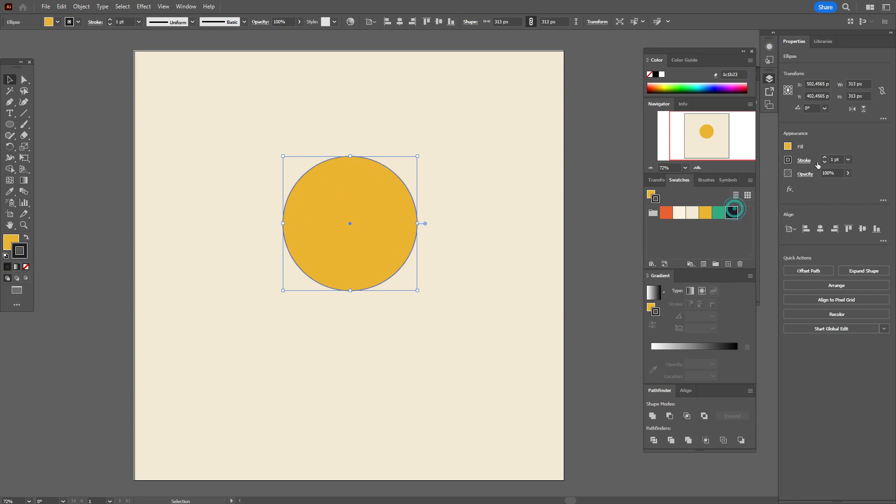
{"action": "left_click", "coordinate": [834, 159]}
{"action": "type", "text": "5"}
{"action": "key", "text": "Return"}
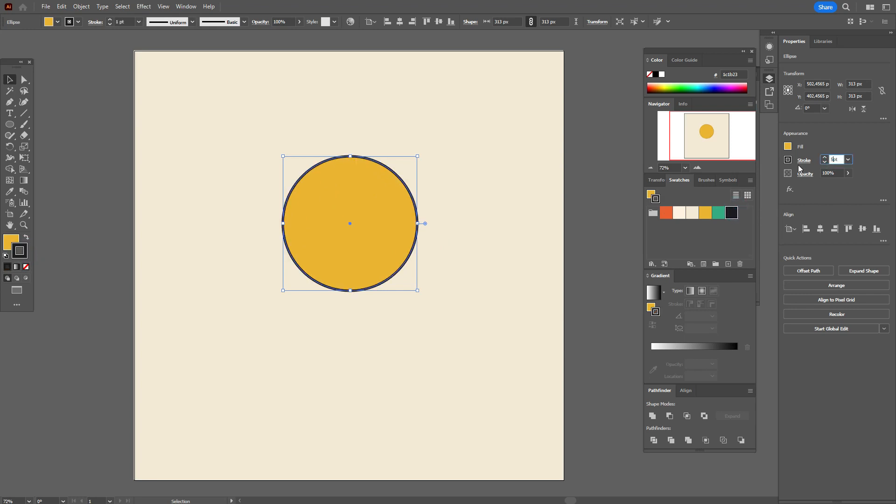
{"action": "left_click_drag", "start_coordinate": [396, 236], "coordinate": [391, 245]}
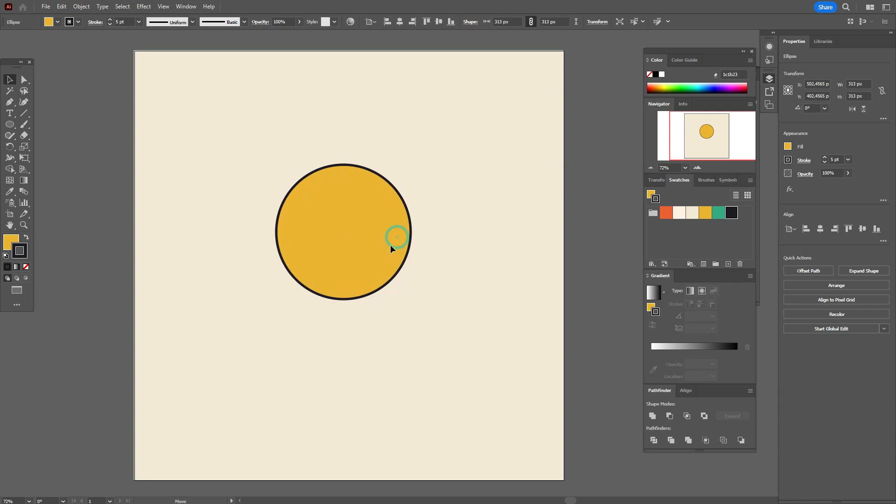
{"action": "left_click", "coordinate": [596, 233]}
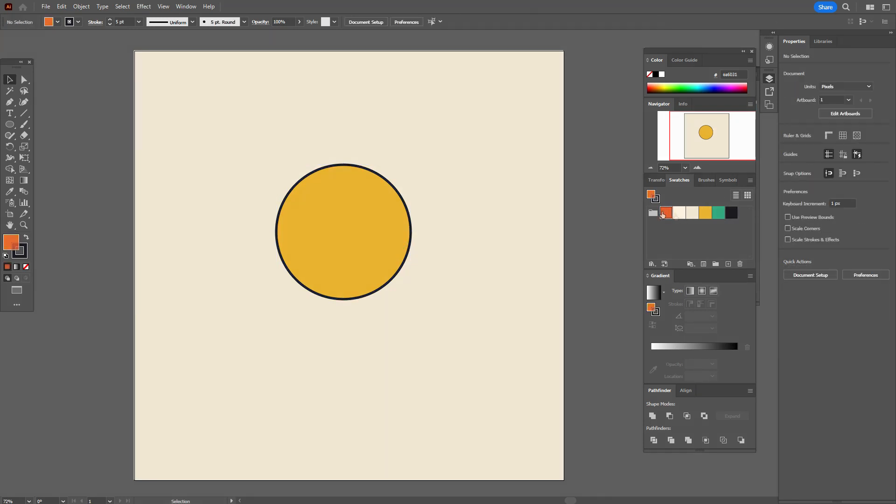
- Create an orange 205 × 247 px ellipse and place it beside the yellow circle on its right
{"action": "left_click", "coordinate": [666, 213]}
{"action": "left_click", "coordinate": [10, 126]}
{"action": "left_click_drag", "start_coordinate": [10, 126], "coordinate": [43, 149]}
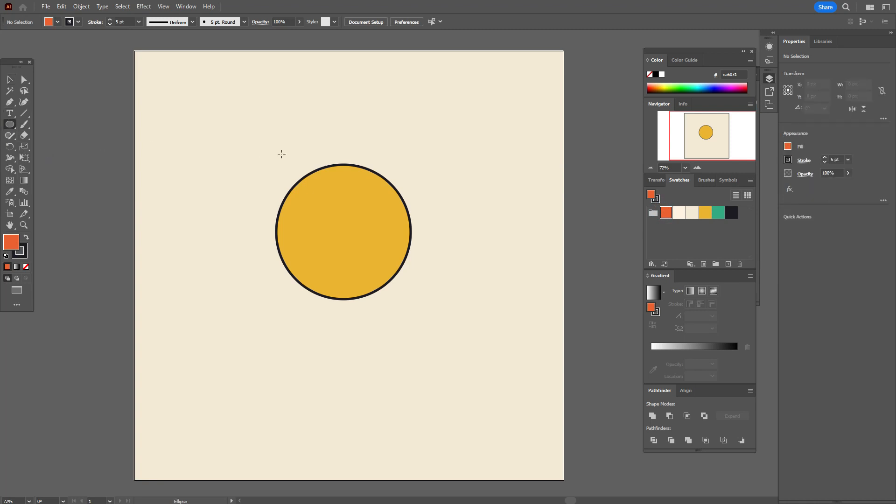
{"action": "left_click", "coordinate": [226, 158]}
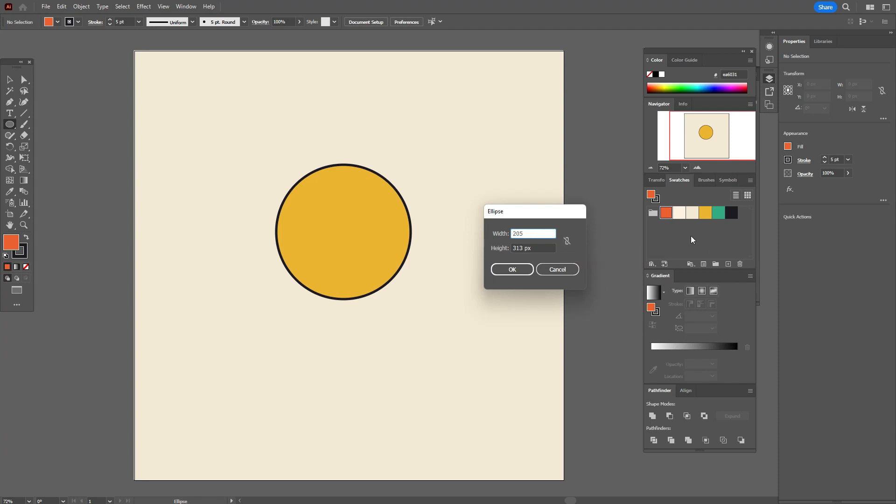
{"action": "key", "text": "Tab"}
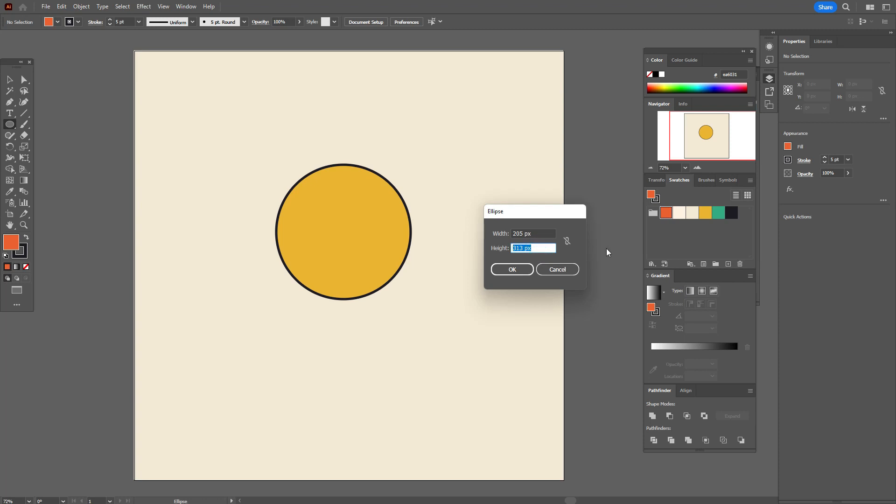
{"action": "type", "text": "247"}
{"action": "left_click", "coordinate": [512, 270]}
{"action": "key", "text": "v"}
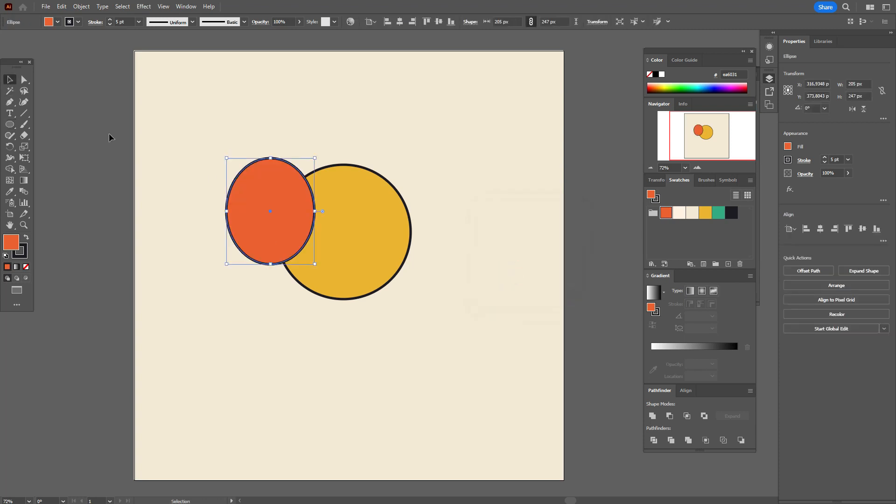
{"action": "left_click_drag", "start_coordinate": [276, 225], "coordinate": [471, 231]}
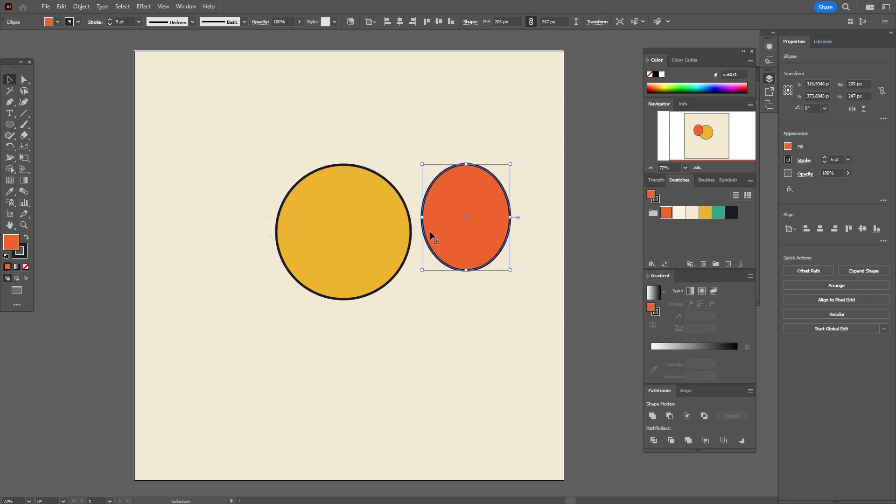
- Flatten the orange ellipse's top by lowering its upper anchor point, and reduce the shape's height to about 203 px
{"action": "left_click", "coordinate": [24, 80]}
{"action": "left_click_drag", "start_coordinate": [465, 164], "coordinate": [466, 176]}
{"action": "left_click", "coordinate": [466, 271]}
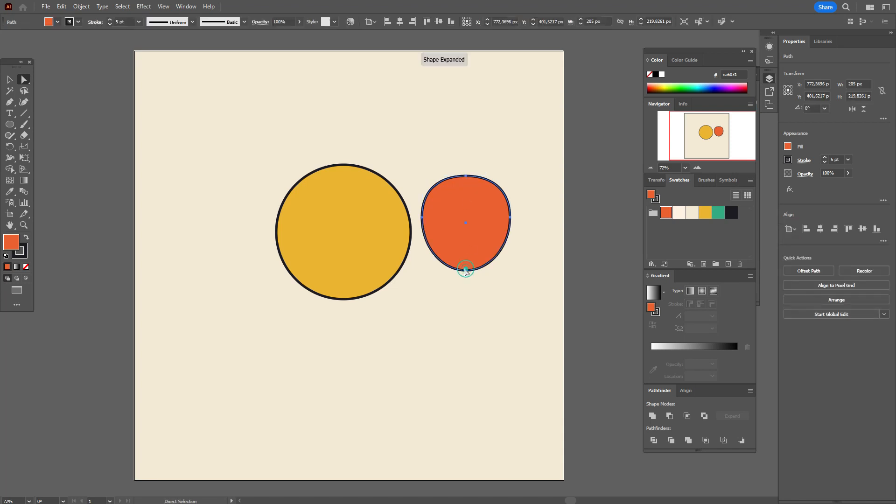
{"action": "left_click_drag", "start_coordinate": [466, 272], "coordinate": [467, 260]}
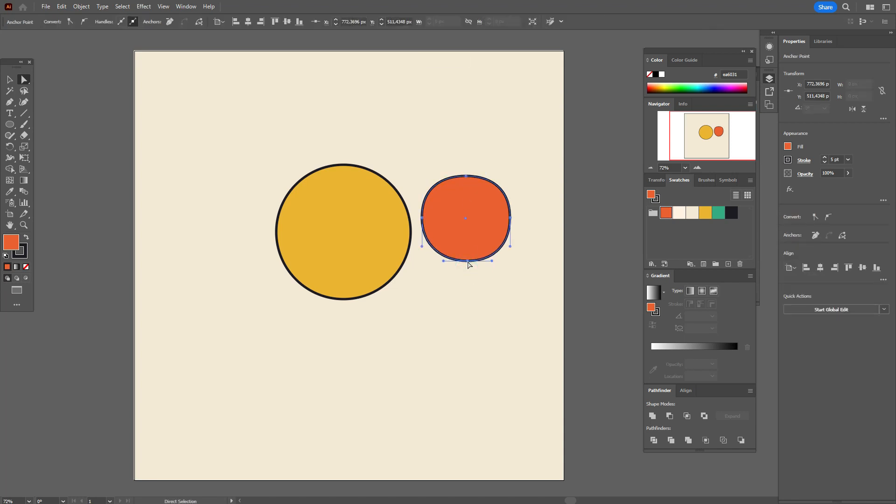
{"action": "key", "text": "ctrl+z"}
{"action": "left_click", "coordinate": [10, 80]}
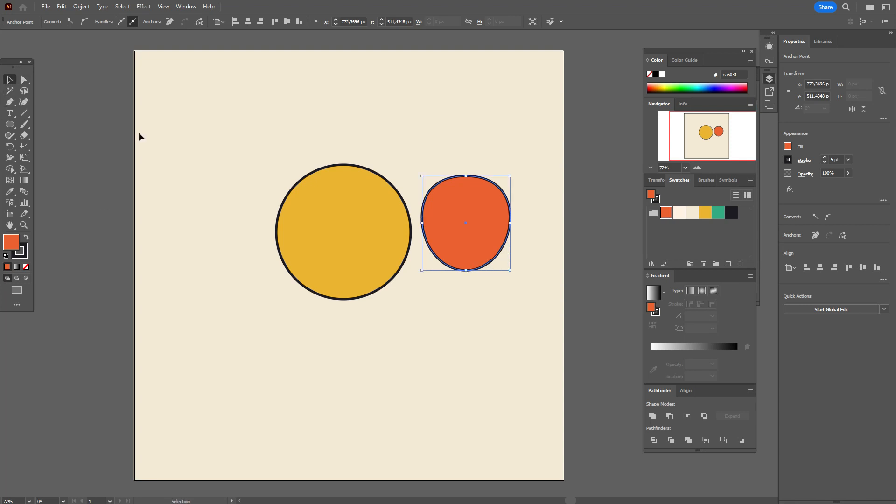
{"action": "mouse_move", "coordinate": [466, 271]}
{"action": "left_mouse_down"}
{"action": "mouse_move", "coordinate": [470, 256]}
{"action": "mouse_move", "coordinate": [467, 263]}
{"action": "left_mouse_up"}
- Move the orange petal over the yellow circle's top edge and bring the circle to the front
{"action": "left_click_drag", "start_coordinate": [486, 234], "coordinate": [364, 173]}
{"action": "left_click", "coordinate": [396, 210]}
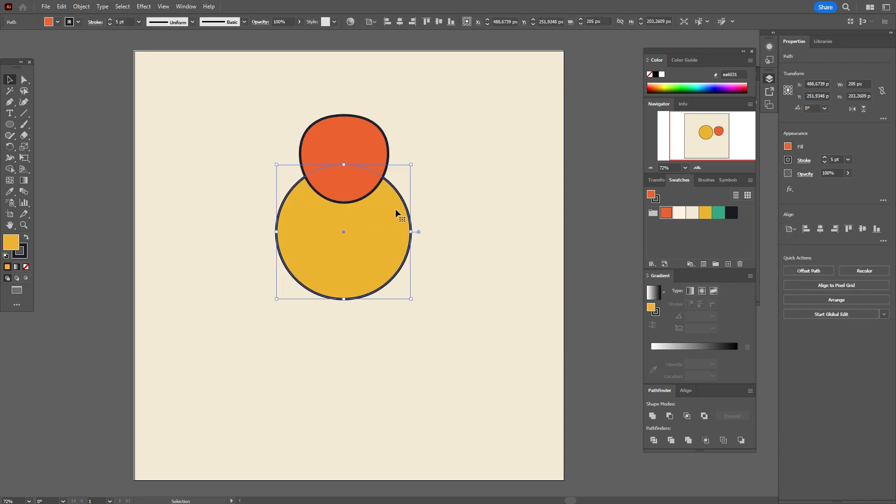
{"action": "right_click", "coordinate": [397, 200]}
{"action": "mouse_move", "coordinate": [499, 434]}
{"action": "left_click", "coordinate": [528, 433]}
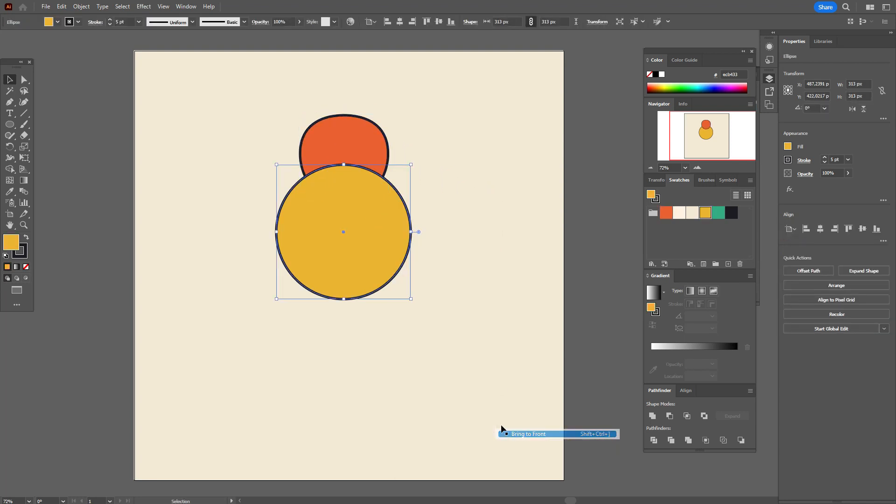
- Shift the orange petal slightly upward and align it with the yellow circle by their horizontal centers
{"action": "left_click_drag", "start_coordinate": [363, 150], "coordinate": [358, 146]}
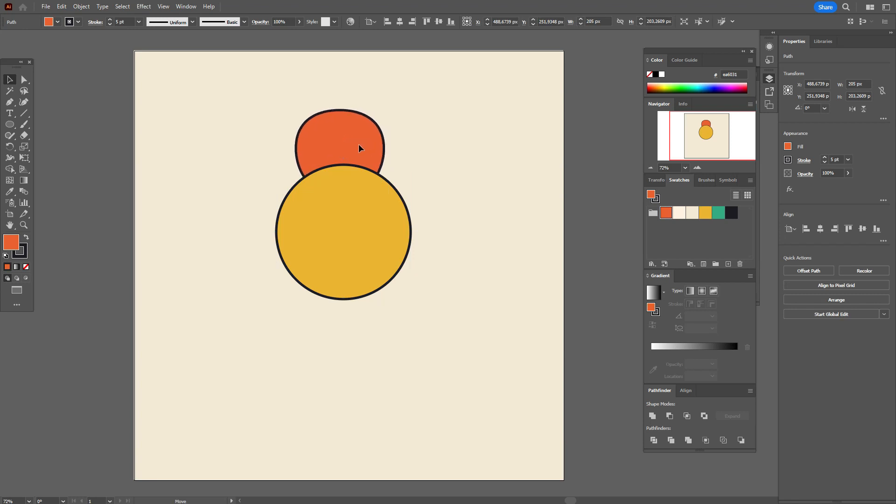
{"action": "left_click", "coordinate": [372, 211], "text": "shift"}
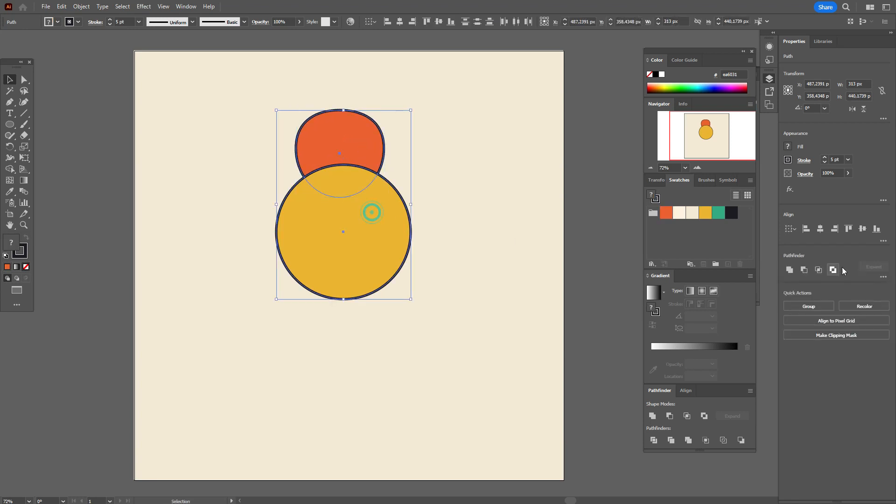
{"action": "left_click", "coordinate": [824, 233]}
{"action": "left_click", "coordinate": [584, 246]}
- Make a reflected copy of the orange petal across the horizontal axis and move it to the circle's bottom edge
{"action": "left_click", "coordinate": [368, 143]}
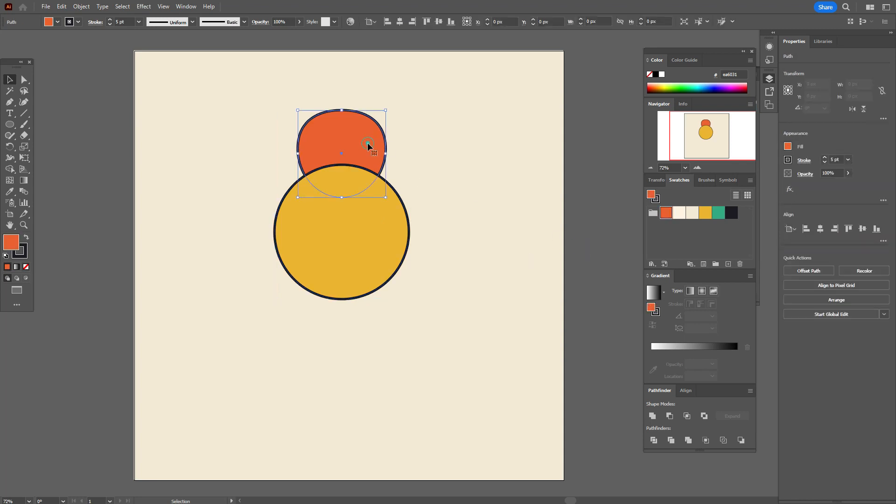
{"action": "right_click", "coordinate": [368, 145]}
{"action": "mouse_move", "coordinate": [448, 368]}
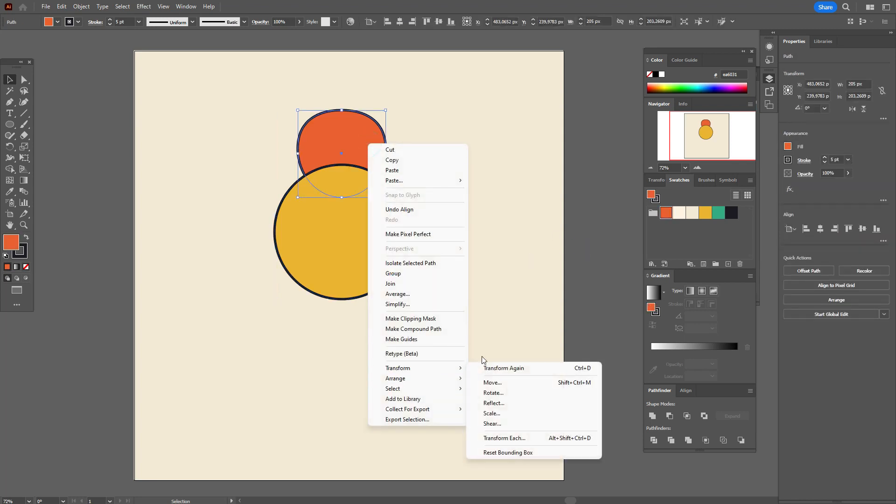
{"action": "left_click", "coordinate": [504, 403]}
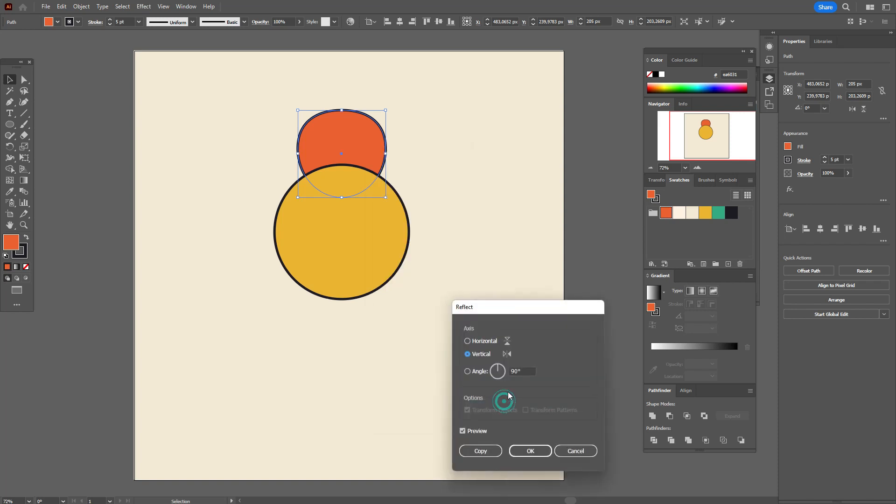
{"action": "left_click", "coordinate": [491, 342]}
{"action": "left_click", "coordinate": [481, 451]}
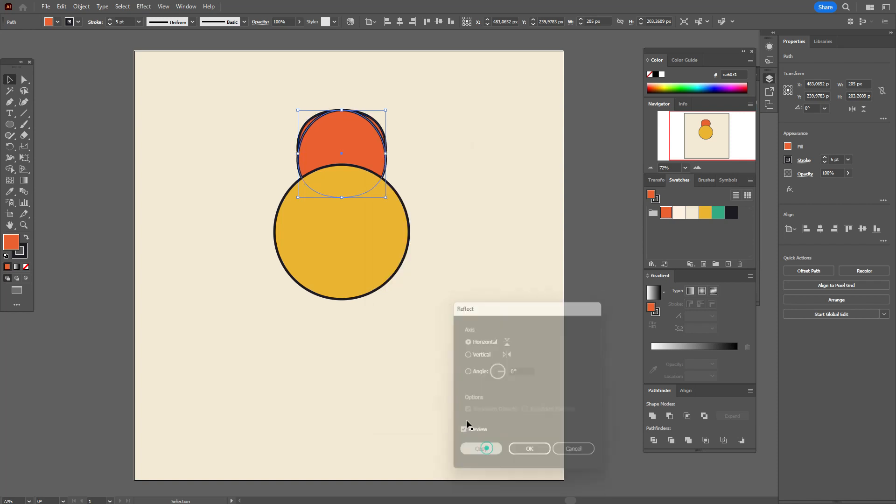
{"action": "left_click_drag", "start_coordinate": [346, 153], "coordinate": [348, 299]}
- Align both petals and the circle on their horizontal centers and distribute the three shapes by their vertical centers
{"action": "left_click", "coordinate": [372, 156], "text": "shift"}
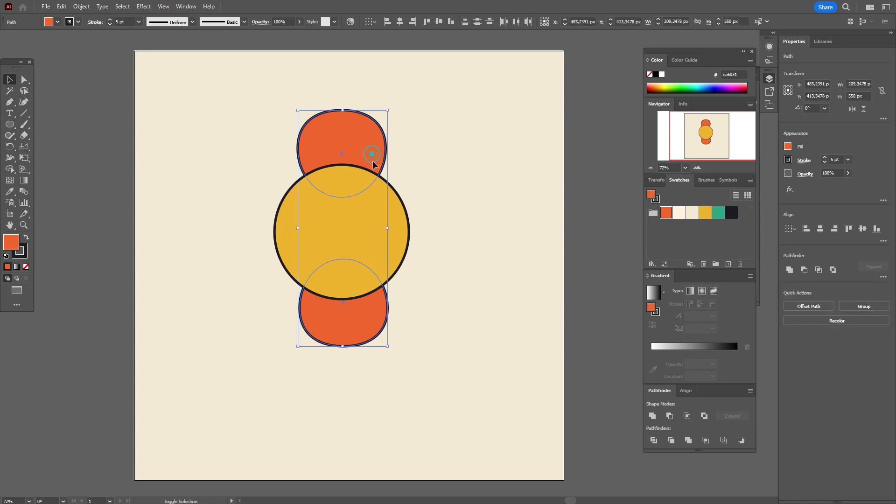
{"action": "left_click", "coordinate": [821, 230]}
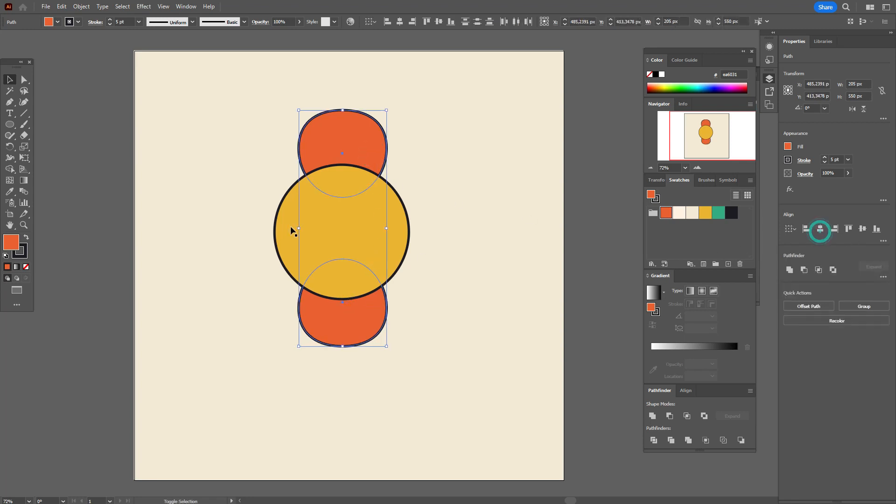
{"action": "left_click", "coordinate": [369, 216], "text": "shift"}
{"action": "left_click", "coordinate": [884, 241]}
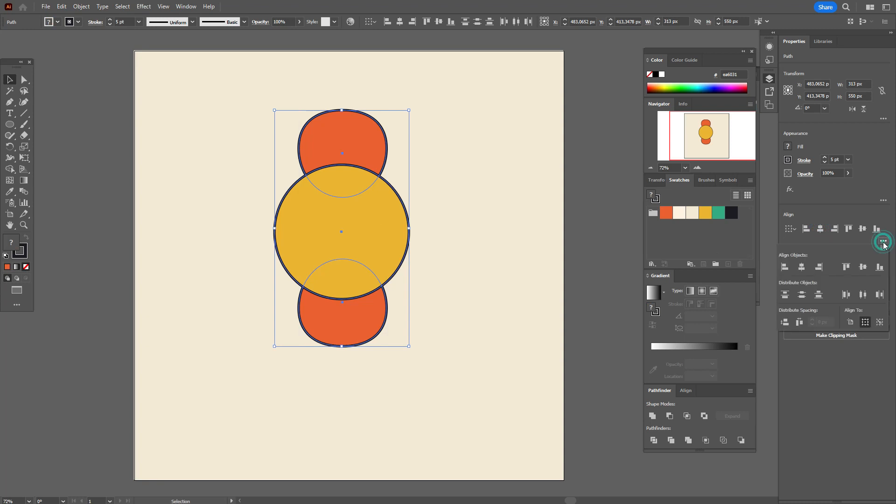
{"action": "left_click", "coordinate": [803, 294]}
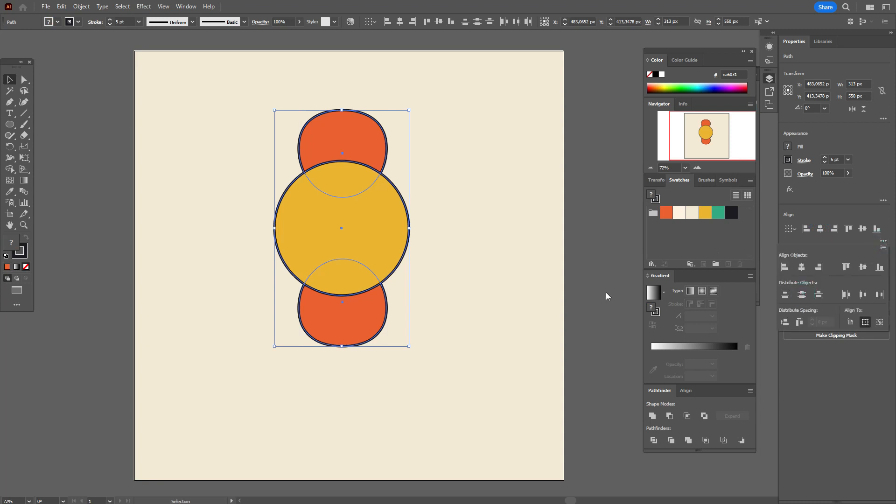
{"action": "left_click", "coordinate": [819, 231]}
{"action": "left_click", "coordinate": [566, 235]}
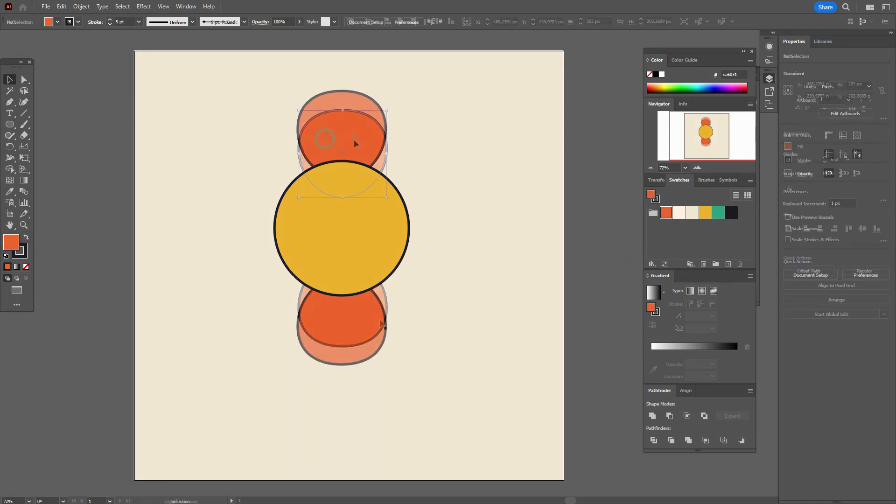
- Move the top and bottom petals farther out from the circle and align them on their horizontal centers
{"action": "left_click", "coordinate": [354, 143]}
{"action": "left_click", "coordinate": [366, 333]}
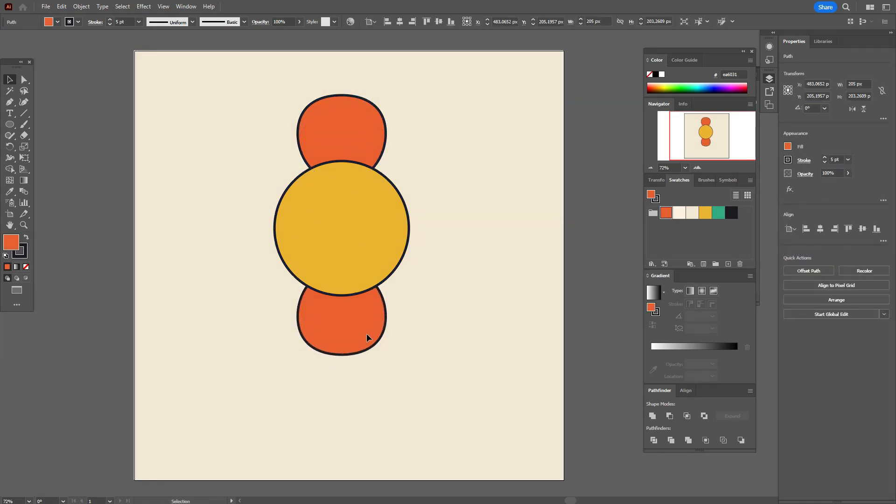
{"action": "left_click", "coordinate": [353, 142], "text": "shift"}
{"action": "left_click", "coordinate": [820, 229]}
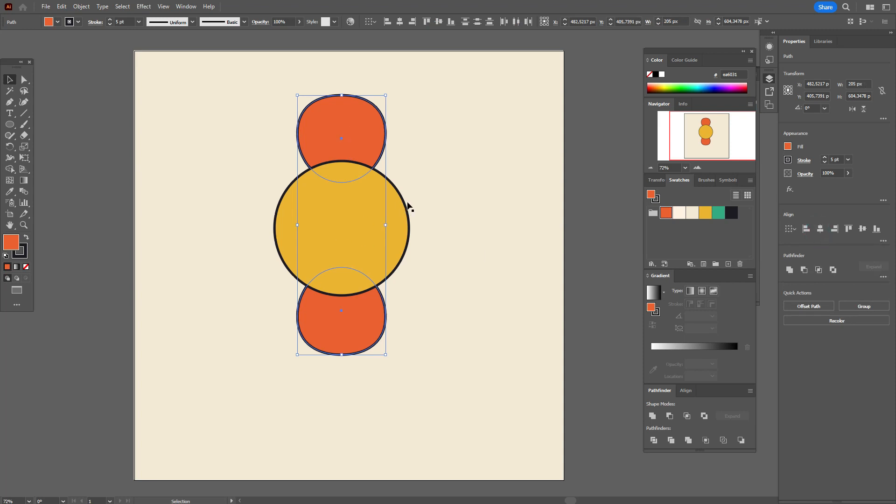
- Distribute the yellow circle and the two repositioned petals evenly by their vertical centers
{"action": "left_click", "coordinate": [373, 228], "text": "shift"}
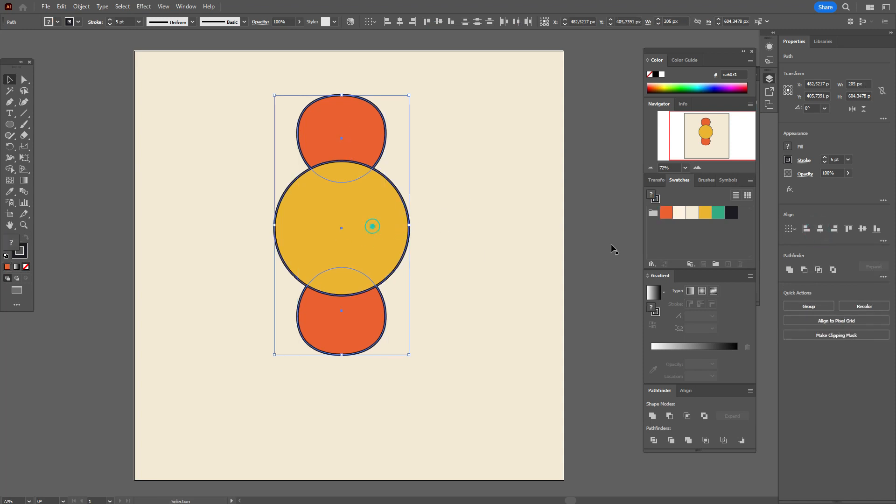
{"action": "left_click", "coordinate": [883, 241]}
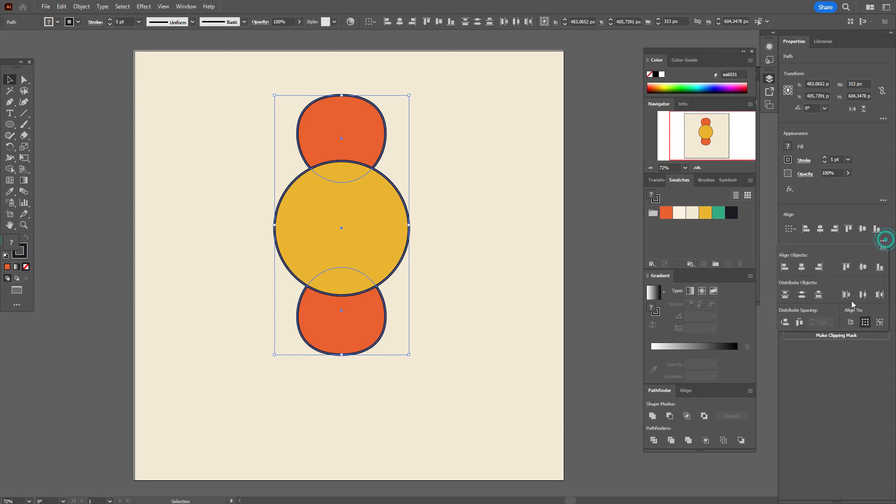
{"action": "left_click", "coordinate": [798, 295]}
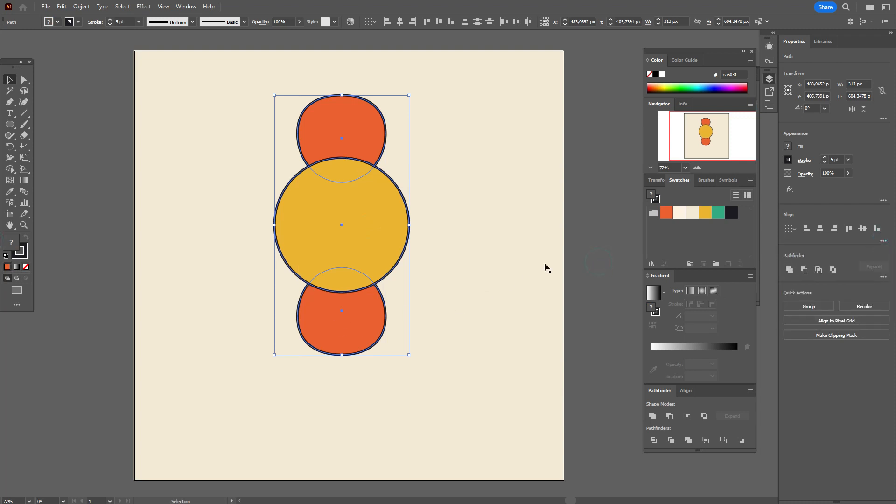
{"action": "left_click", "coordinate": [566, 254]}
- Make a copy of the top and bottom petals rotated by 60° and repeat that transformation once more to complete the ring of petals
{"action": "left_click", "coordinate": [350, 318]}
{"action": "left_click", "coordinate": [357, 147], "text": "shift"}
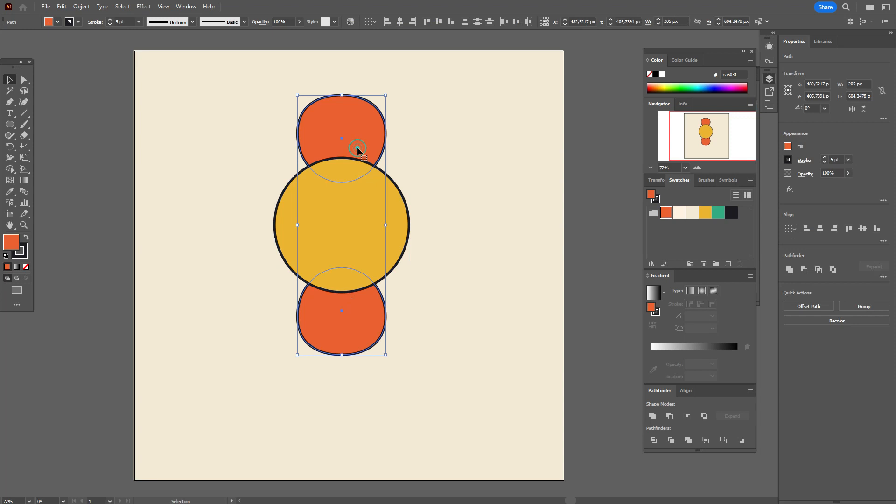
{"action": "right_click", "coordinate": [357, 147]}
{"action": "mouse_move", "coordinate": [430, 348]}
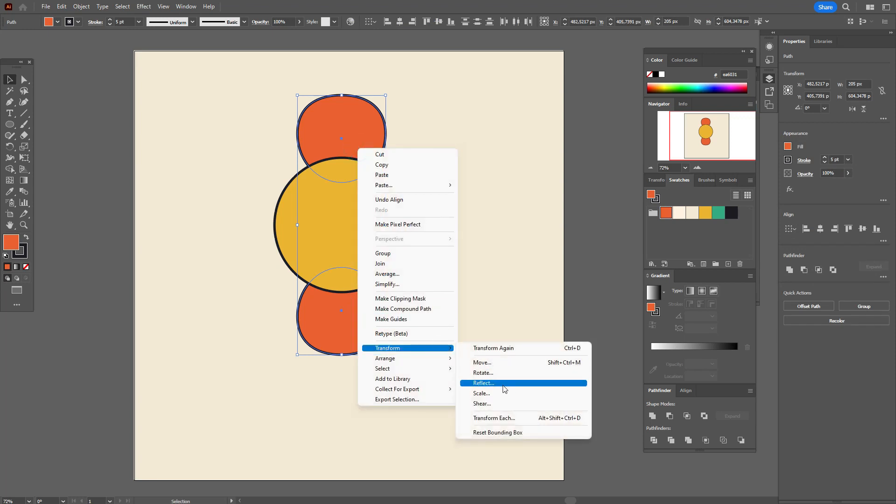
{"action": "left_click", "coordinate": [500, 378]}
{"action": "type", "text": "60"}
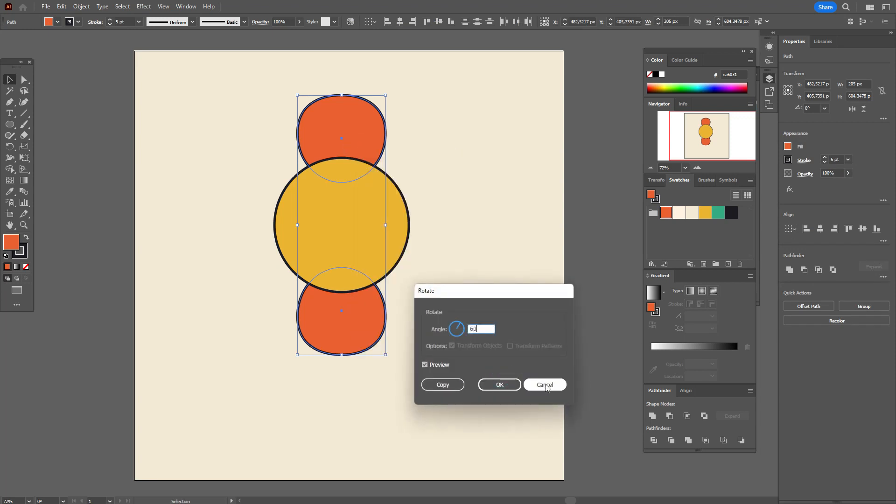
{"action": "key", "text": "Tab"}
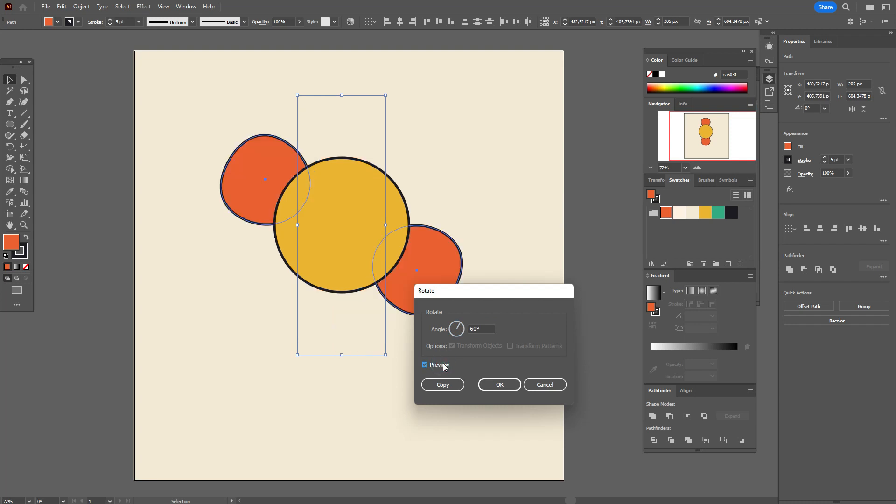
{"action": "left_click", "coordinate": [437, 386]}
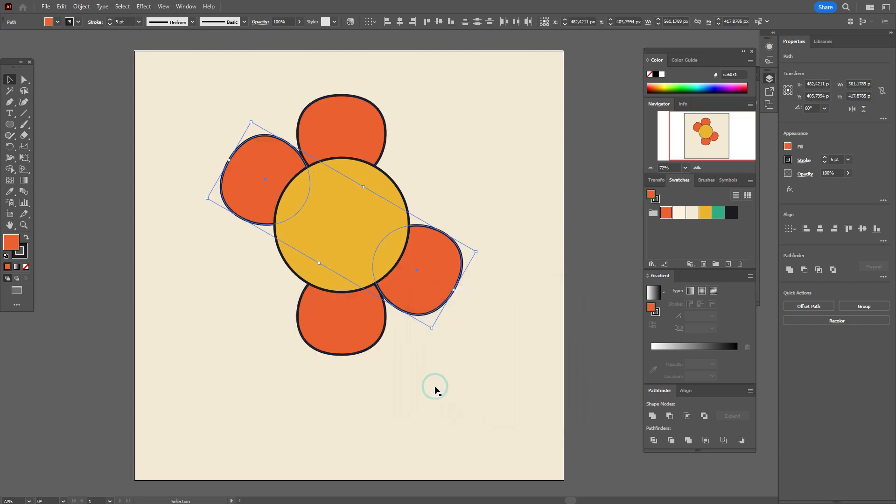
{"action": "key", "text": "ctrl+d"}
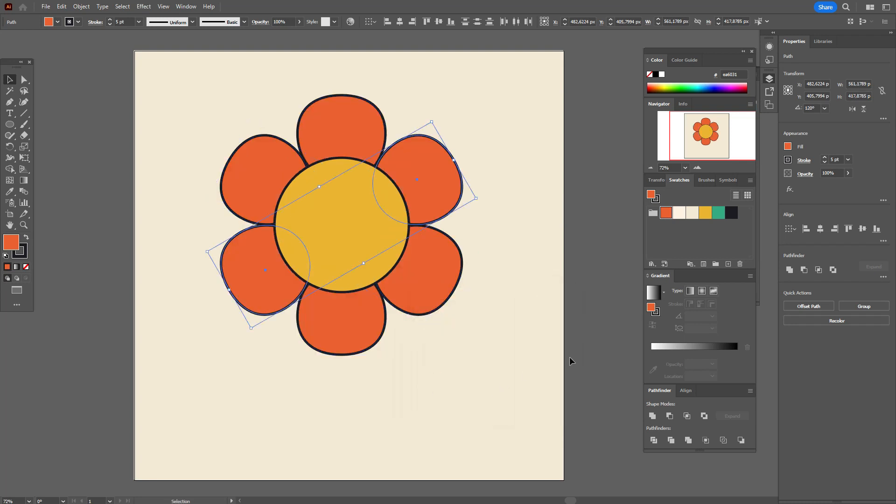
{"action": "left_click", "coordinate": [569, 357]}
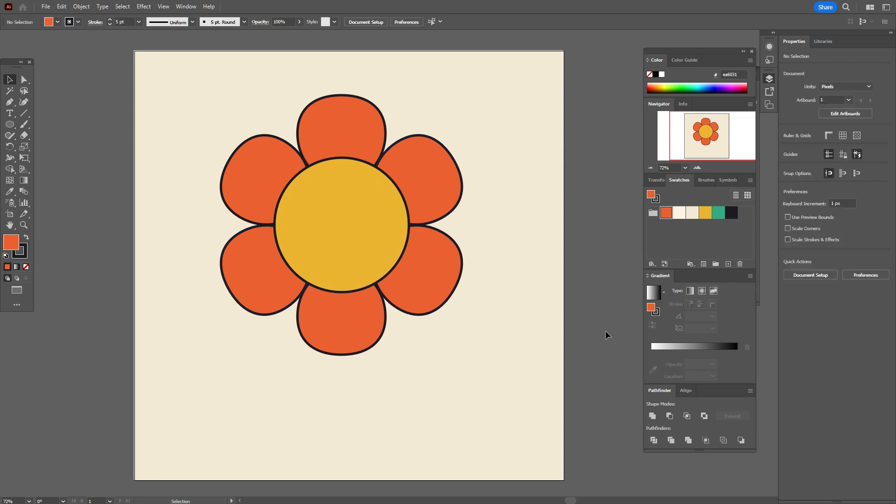
- Move the whole flower, without the background, upward and slightly right on the artboard
{"action": "left_click_drag", "start_coordinate": [95, 87], "coordinate": [492, 363]}
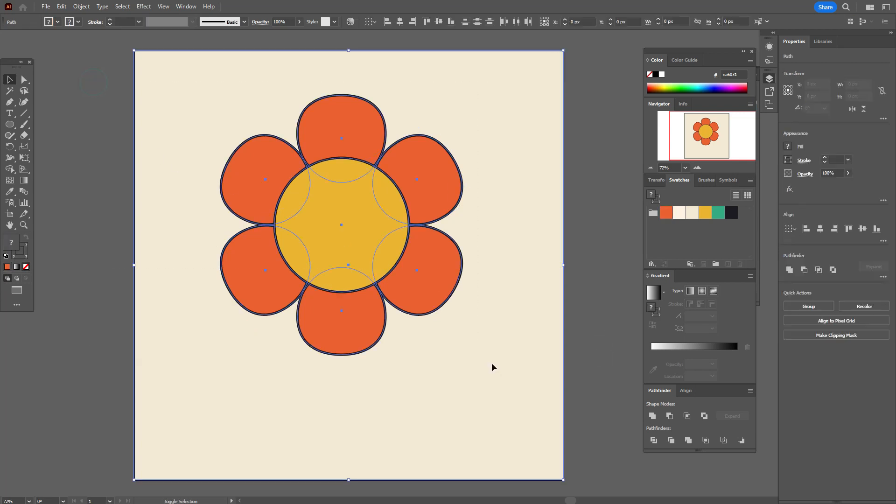
{"action": "left_click_drag", "start_coordinate": [395, 263], "coordinate": [397, 242]}
{"action": "left_click", "coordinate": [618, 244]}
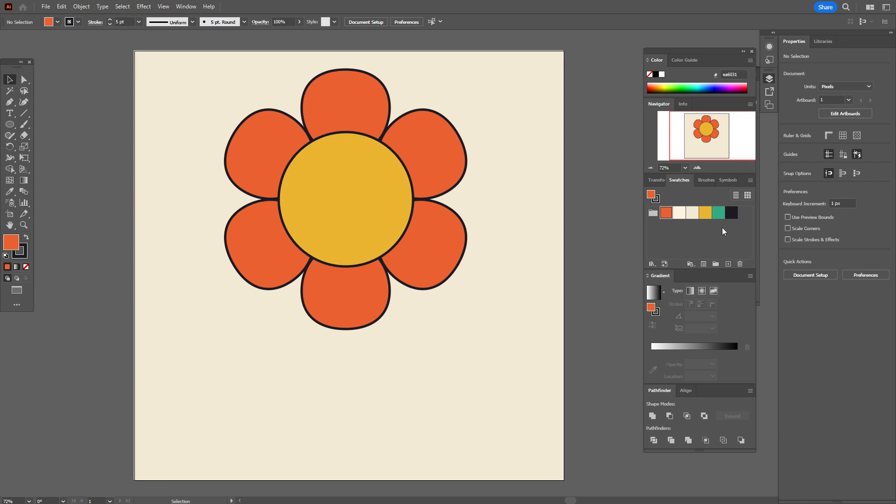
- Draw a green rectangular stem about 28 px wide and 297 px tall, extending down from the bottom petal
{"action": "left_click", "coordinate": [717, 215]}
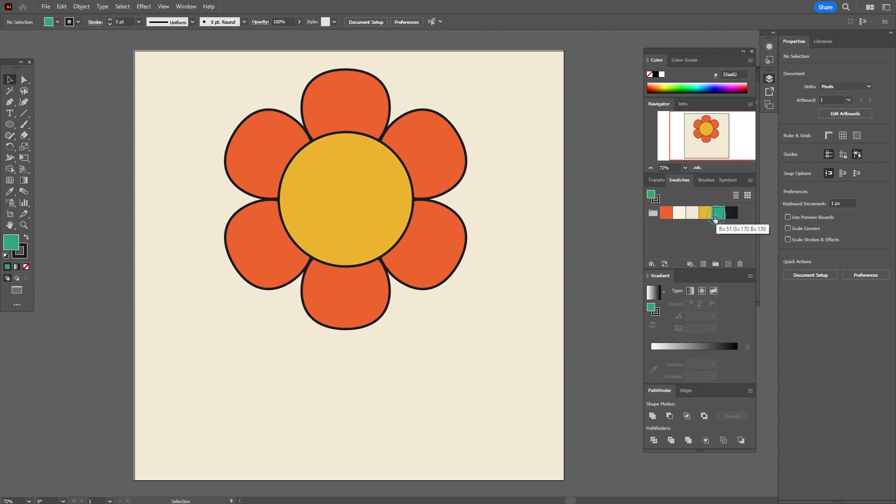
{"action": "left_click", "coordinate": [15, 125]}
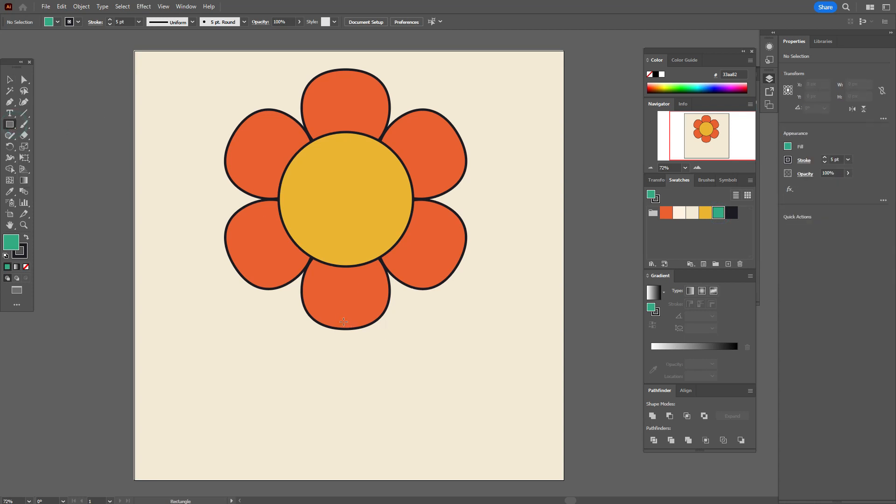
{"action": "left_click_drag", "start_coordinate": [335, 322], "coordinate": [347, 451]}
{"action": "key", "text": "v"}
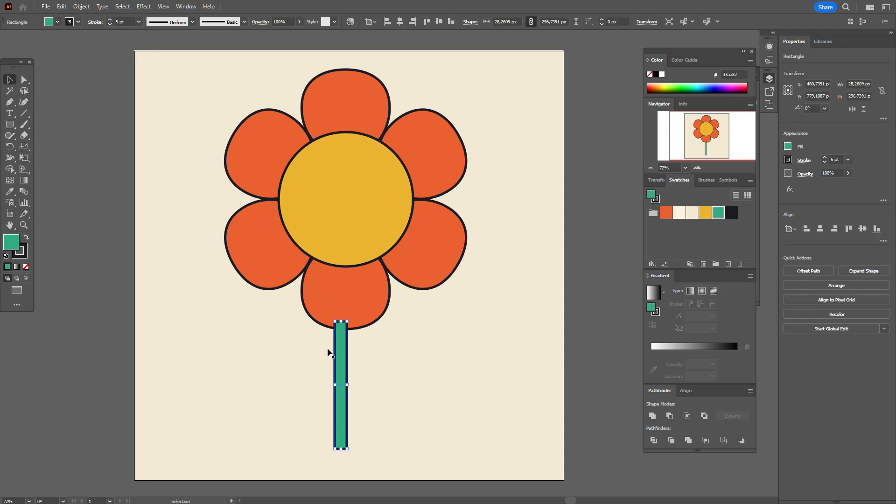
- Centre the stem under the bottom petal and send it, together with the background, behind the flower
{"action": "left_click_drag", "start_coordinate": [340, 371], "coordinate": [345, 371]}
{"action": "left_click", "coordinate": [384, 357], "text": "shift"}
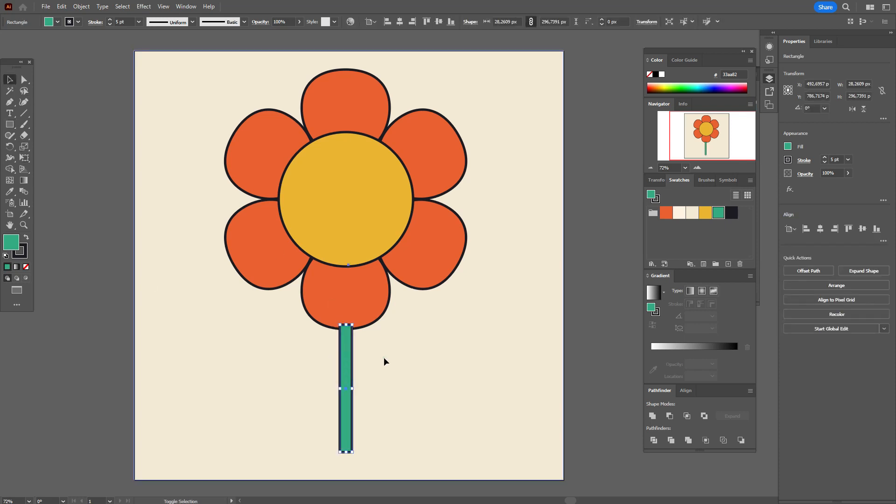
{"action": "right_click", "coordinate": [385, 358]}
{"action": "mouse_move", "coordinate": [434, 310]}
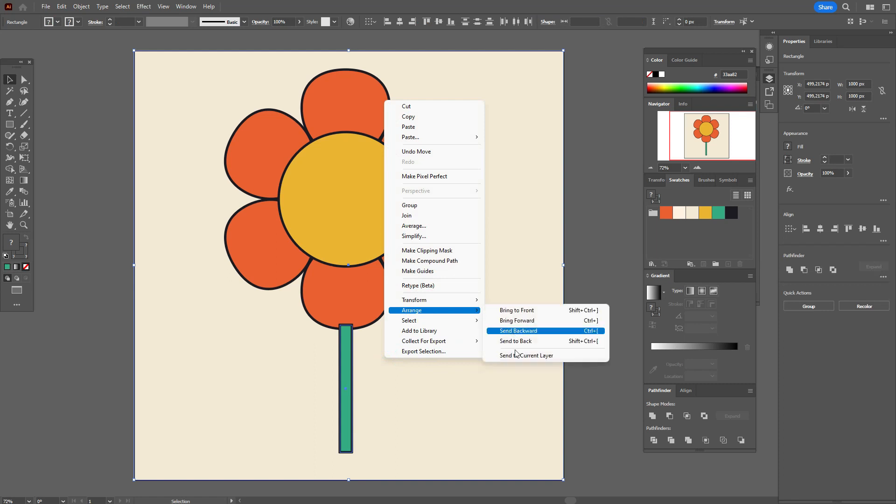
{"action": "left_click", "coordinate": [512, 342]}
{"action": "left_click", "coordinate": [582, 341]}
{"action": "left_click_drag", "start_coordinate": [348, 376], "coordinate": [349, 376]}
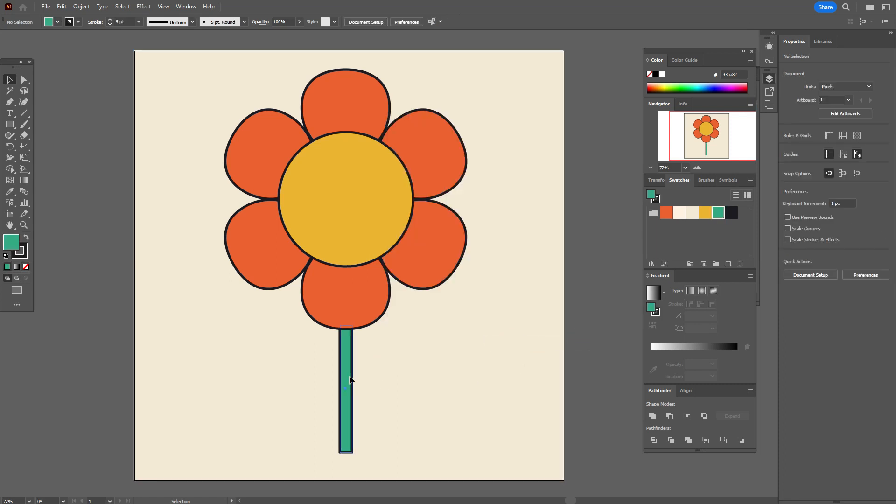
{"action": "left_click", "coordinate": [583, 284]}
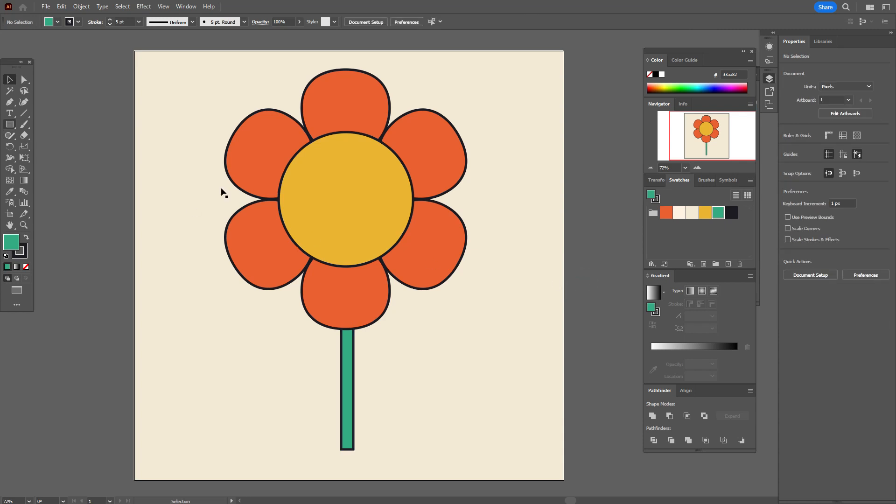
- Apply an Arch warp to the stem with vertical orientation and 8% bend, and expand its appearance
{"action": "left_click", "coordinate": [348, 349]}
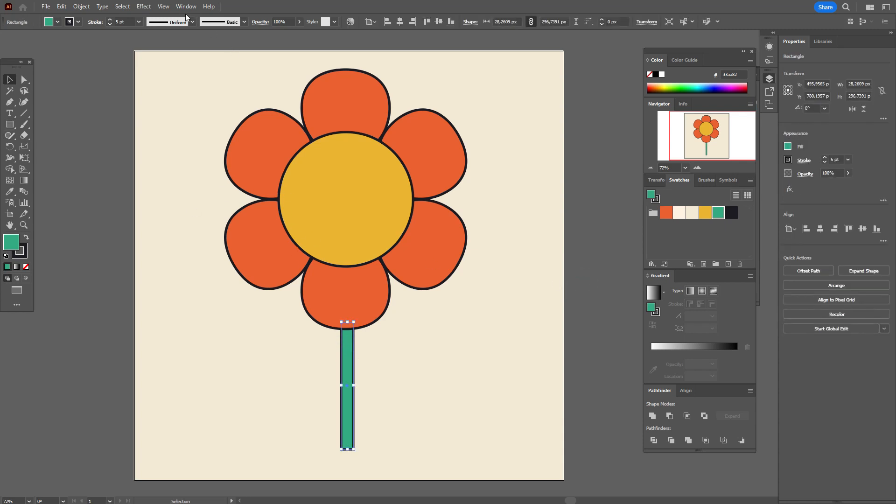
{"action": "left_click", "coordinate": [150, 9]}
{"action": "mouse_move", "coordinate": [210, 124]}
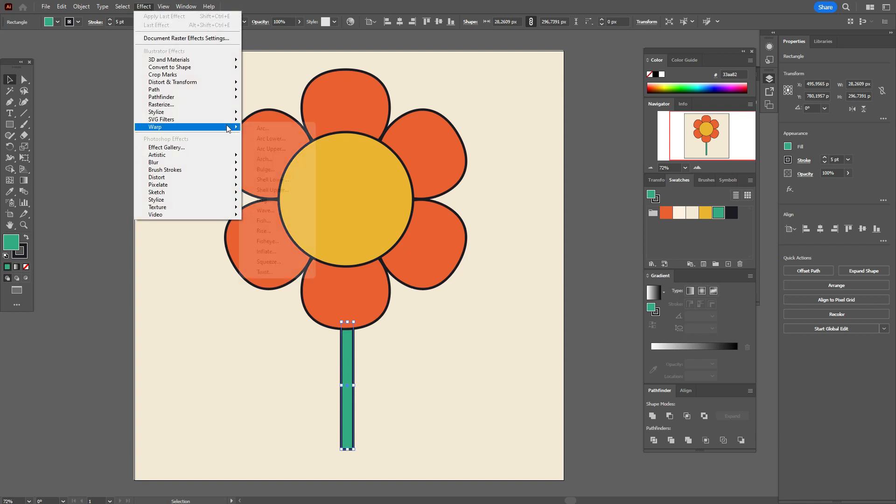
{"action": "left_click", "coordinate": [281, 126]}
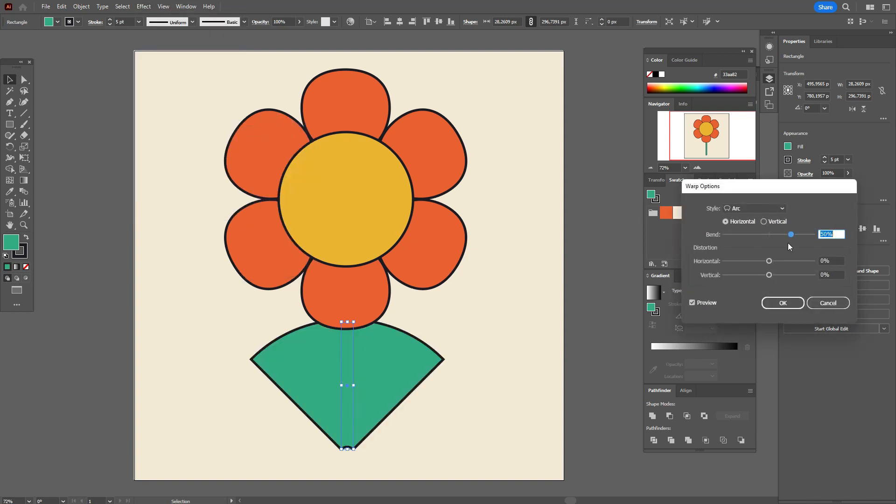
{"action": "left_click", "coordinate": [780, 208]}
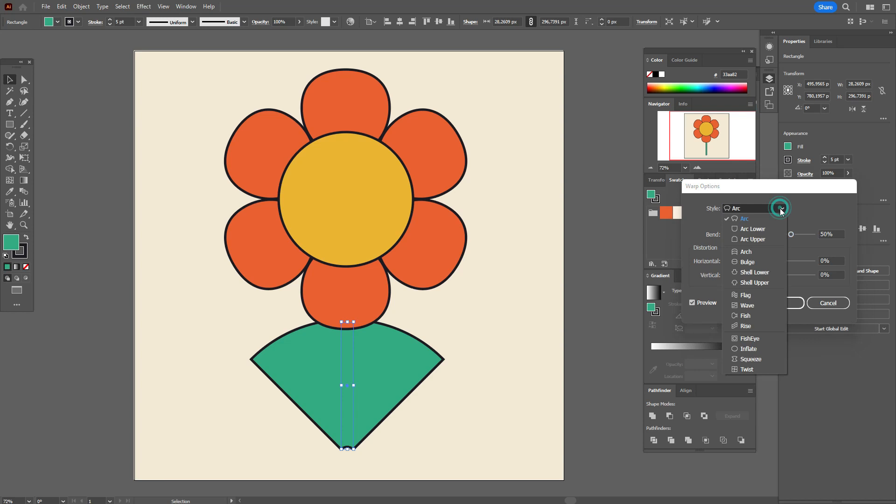
{"action": "left_click", "coordinate": [760, 251]}
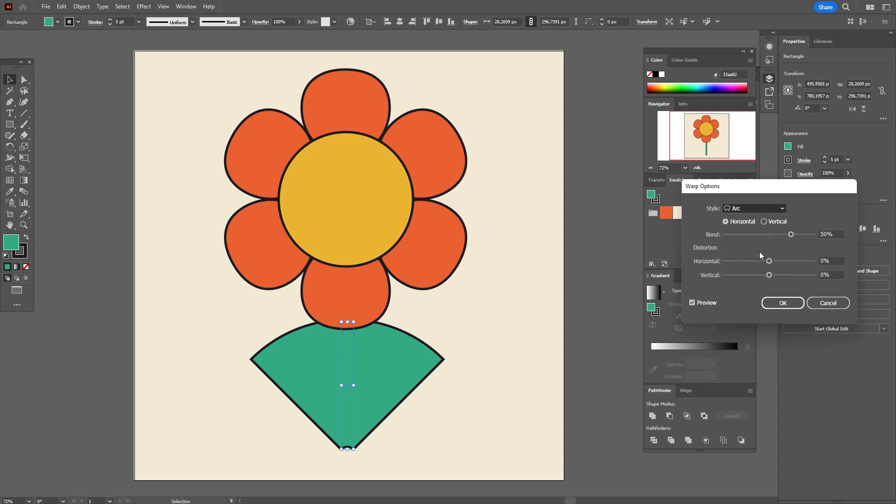
{"action": "left_click_drag", "start_coordinate": [791, 235], "coordinate": [789, 236]}
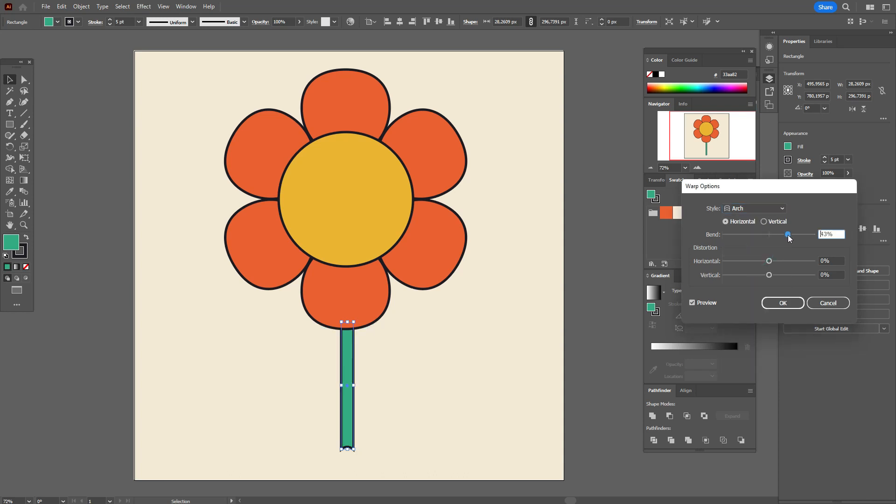
{"action": "left_click", "coordinate": [778, 220]}
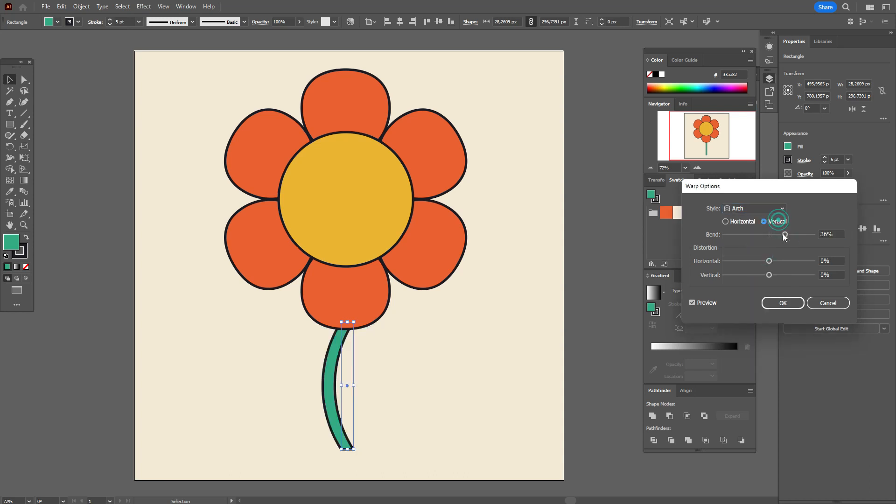
{"action": "left_click_drag", "start_coordinate": [786, 235], "coordinate": [774, 239]}
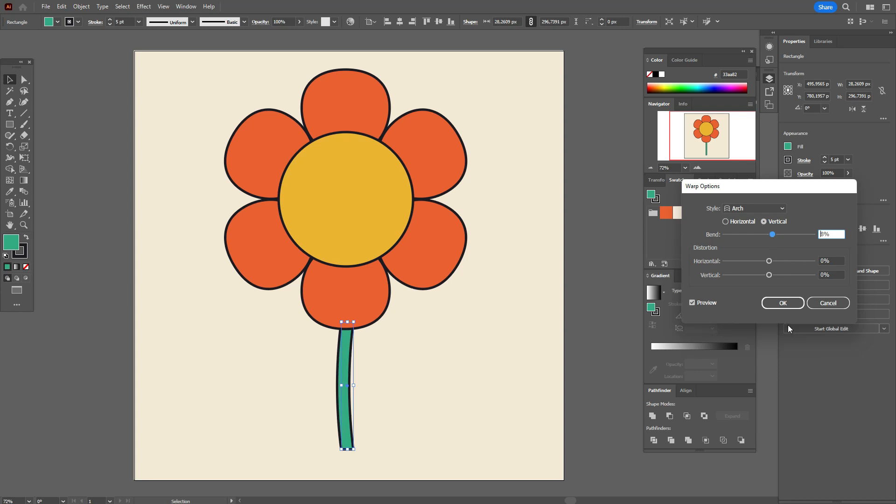
{"action": "left_click", "coordinate": [782, 303]}
{"action": "left_click", "coordinate": [81, 6]}
{"action": "left_click", "coordinate": [113, 138]}
{"action": "left_click", "coordinate": [98, 158]}
- Draw a green circle about 220 px in diameter to the left of the stem with the Ellipse tool
{"action": "left_click", "coordinate": [10, 124]}
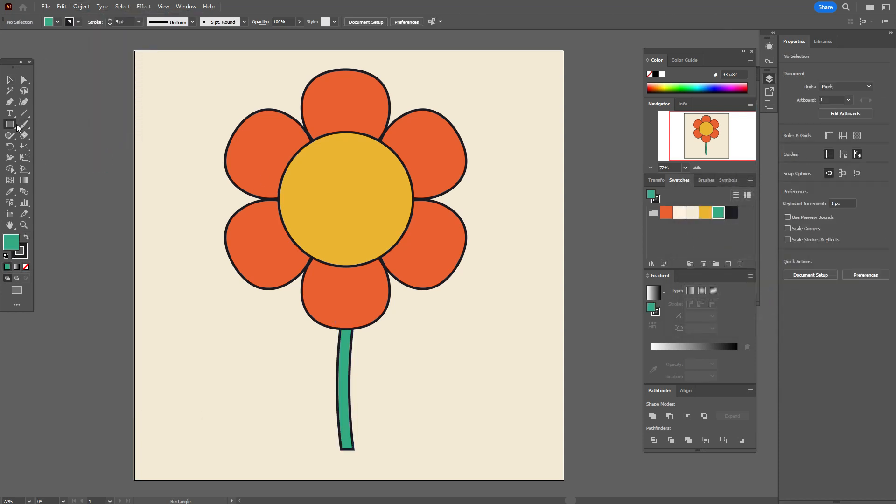
{"action": "left_click", "coordinate": [44, 139]}
{"action": "left_click_drag", "start_coordinate": [175, 307], "coordinate": [269, 402]}
- Duplicate the green circle about 101 px to the right and intersect the two overlapping circles into a leaf shape
{"action": "left_click", "coordinate": [10, 83]}
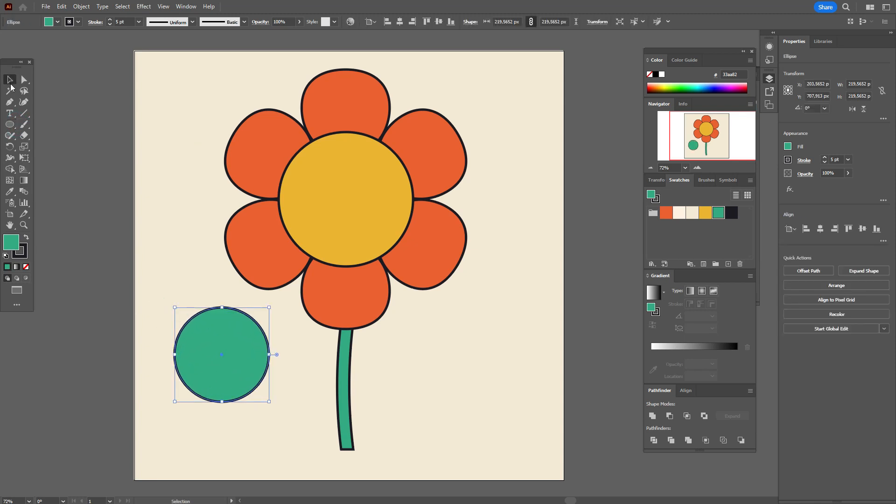
{"action": "left_click_drag", "start_coordinate": [233, 374], "coordinate": [267, 369]}
{"action": "left_click", "coordinate": [197, 350], "text": "shift"}
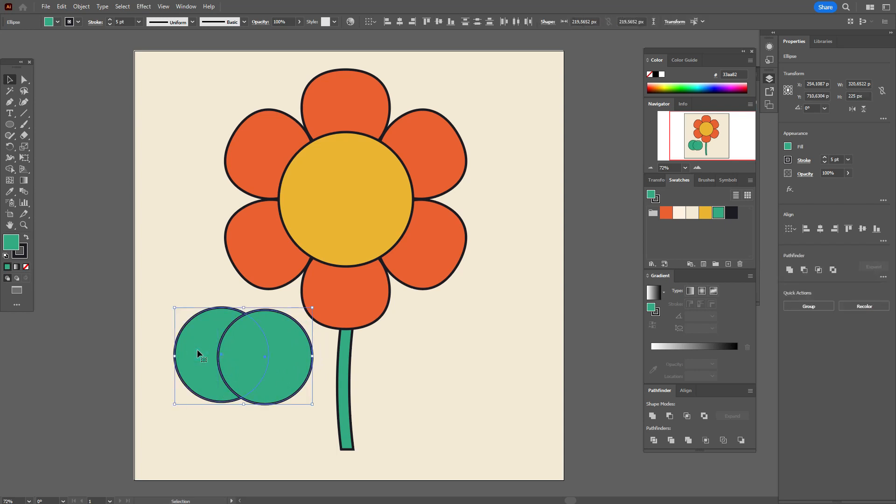
{"action": "left_click", "coordinate": [819, 270]}
{"action": "left_click", "coordinate": [600, 315]}
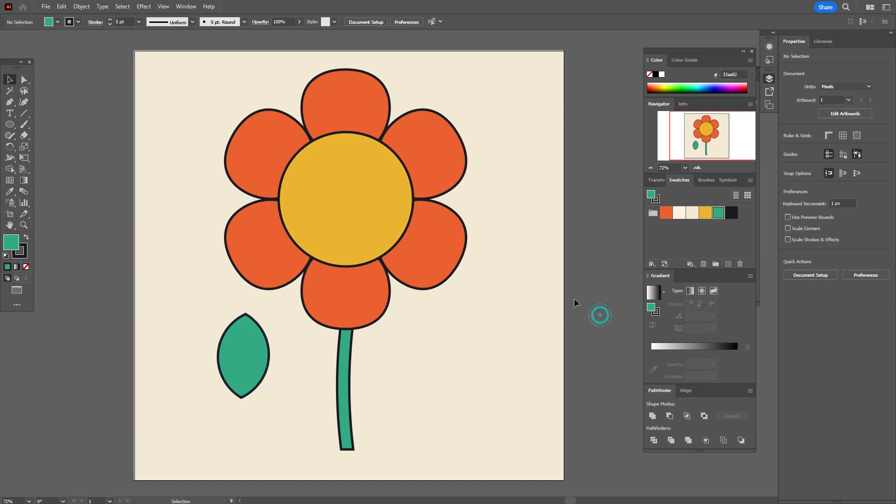
- Draw a curved, unfilled vein about 22 by 195 px with the Pen tool, running from inside the leaf to below its tip
{"action": "left_click", "coordinate": [9, 101]}
{"action": "left_click", "coordinate": [243, 343]}
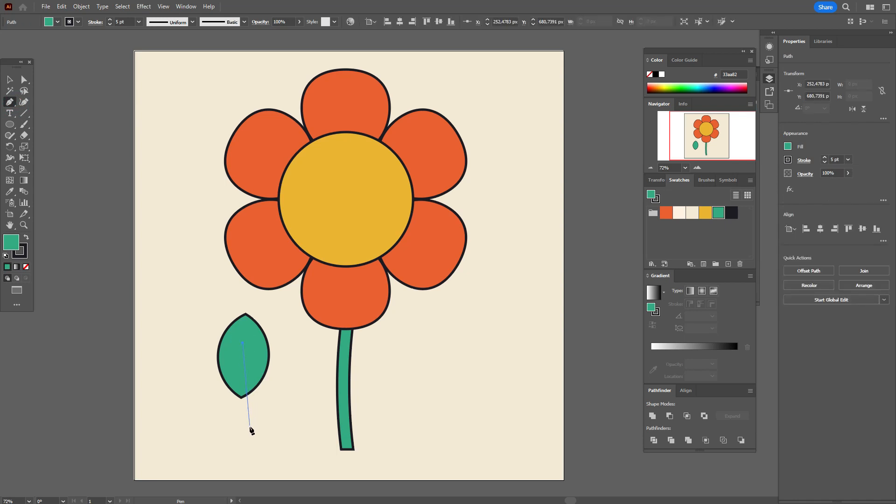
{"action": "left_click_drag", "start_coordinate": [249, 426], "coordinate": [267, 440]}
{"action": "left_click", "coordinate": [26, 267]}
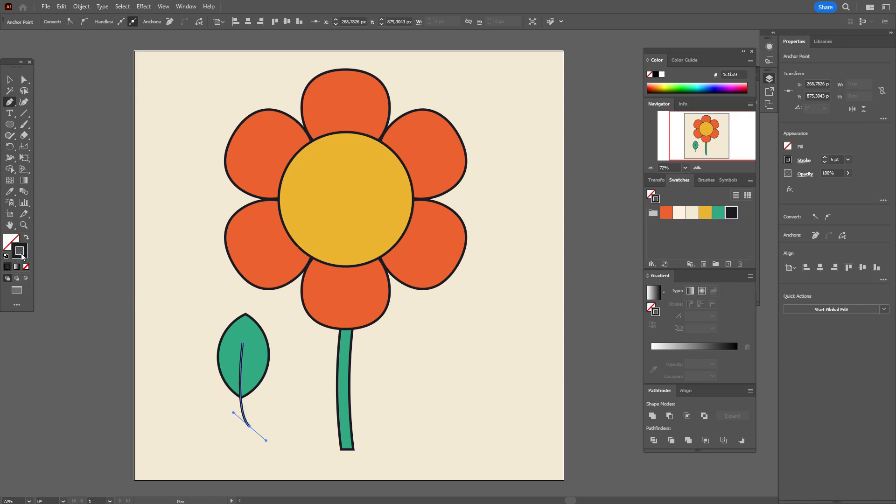
{"action": "left_click", "coordinate": [10, 81]}
{"action": "left_click", "coordinate": [82, 126]}
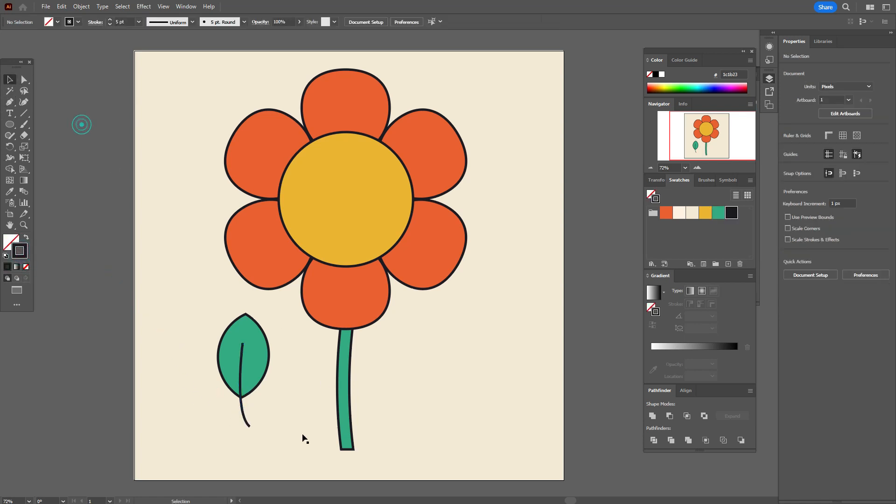
- Give the leaf vein's stroke round caps
{"action": "left_click", "coordinate": [246, 423]}
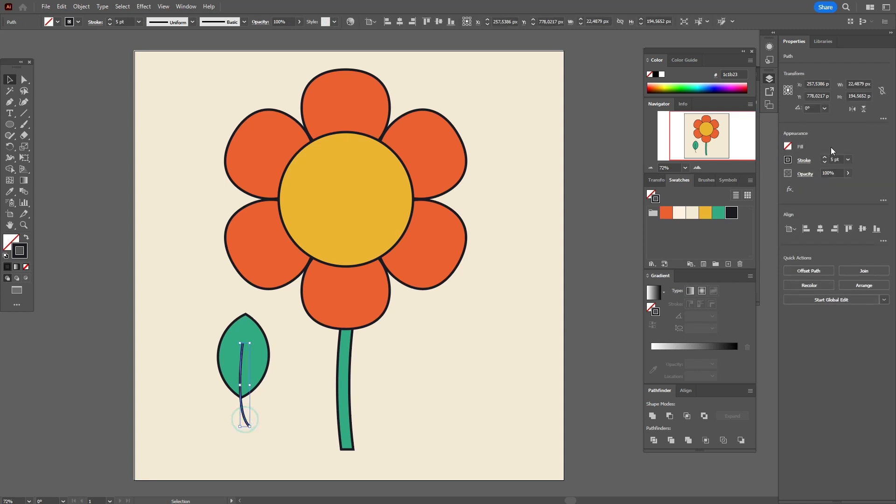
{"action": "left_click", "coordinate": [805, 161]}
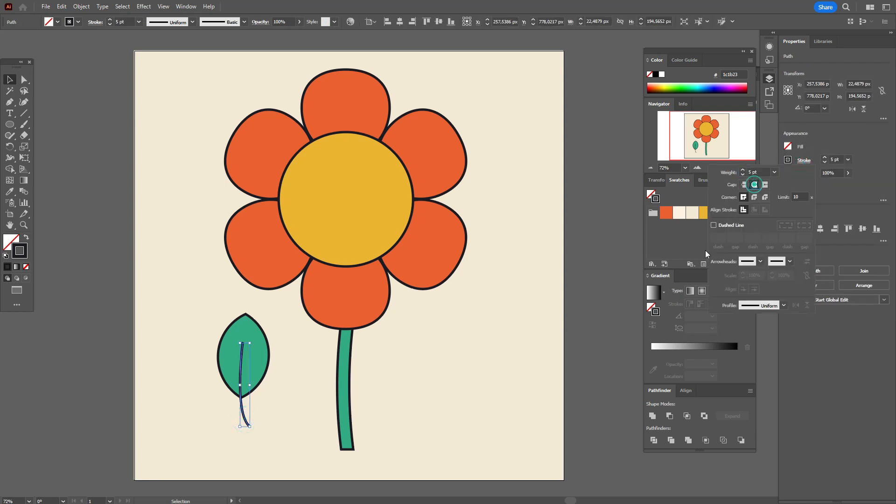
{"action": "left_click", "coordinate": [591, 315]}
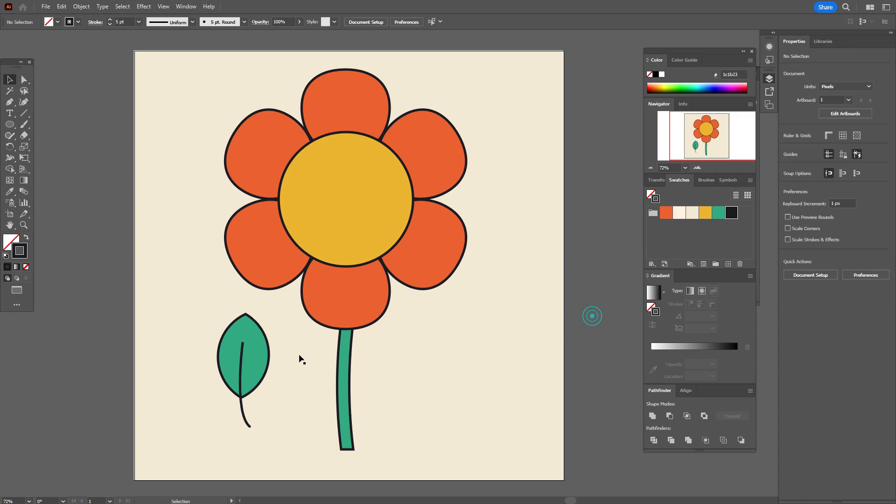
- Rotate the leaf and its vein about 48° clockwise and move them so the vein's lower end meets the stem's right side
{"action": "left_click", "coordinate": [242, 368]}
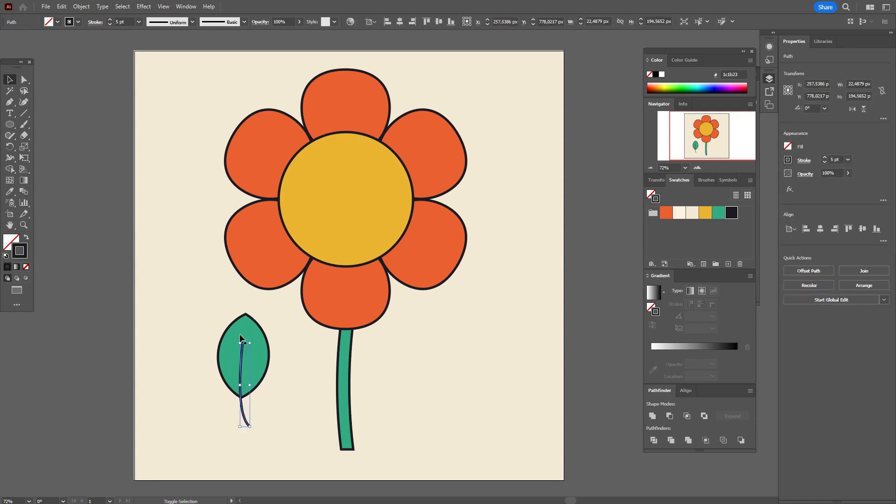
{"action": "left_click", "coordinate": [259, 341], "text": "shift"}
{"action": "left_click_drag", "start_coordinate": [279, 364], "coordinate": [264, 385]}
{"action": "left_click_drag", "start_coordinate": [318, 359], "coordinate": [395, 353]}
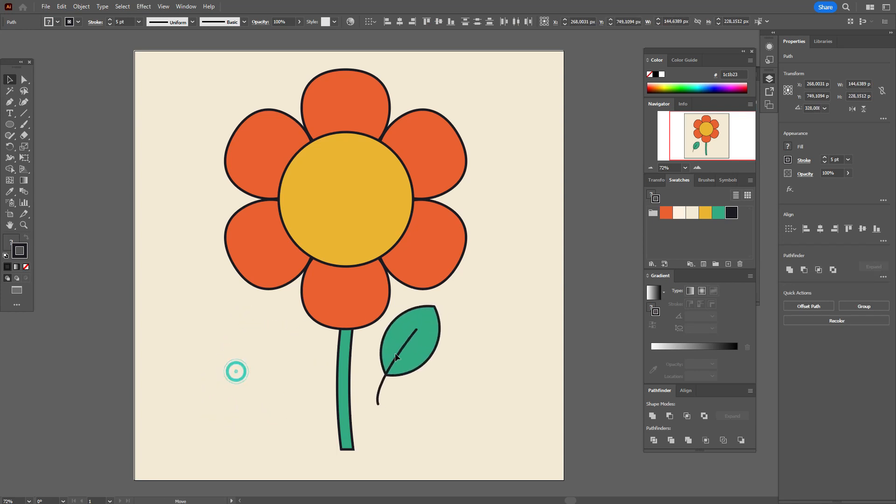
{"action": "left_click_drag", "start_coordinate": [462, 317], "coordinate": [410, 343]}
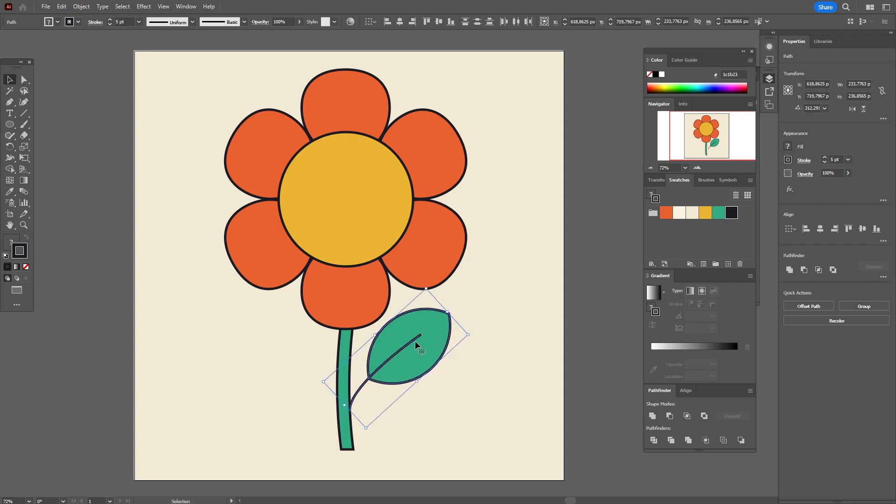
- Reflect a copy of the leaf and vein across the vertical axis and attach it to the stem's left side
{"action": "right_click", "coordinate": [421, 338]}
{"action": "mouse_move", "coordinate": [450, 281]}
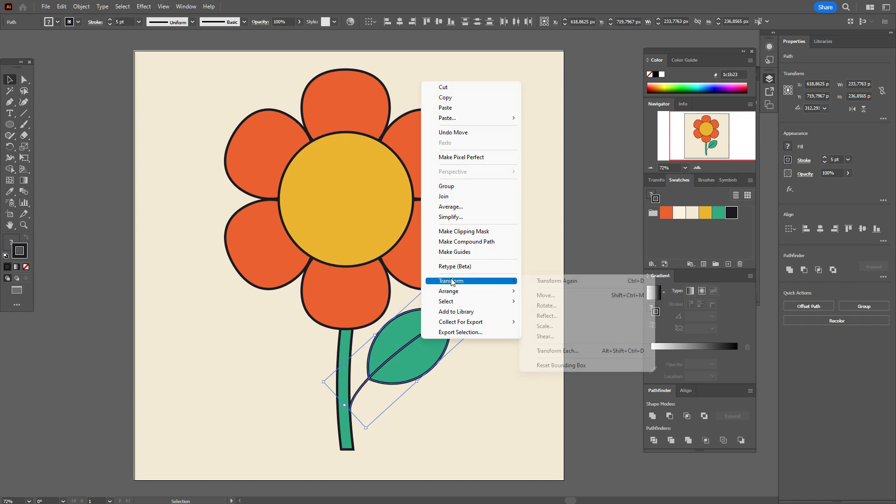
{"action": "left_click", "coordinate": [559, 316]}
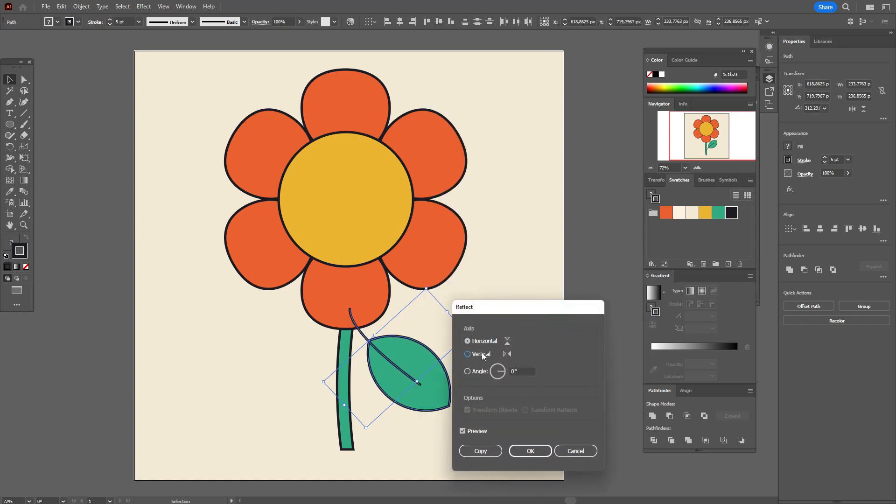
{"action": "left_click", "coordinate": [481, 354]}
{"action": "left_click", "coordinate": [496, 449]}
{"action": "left_click_drag", "start_coordinate": [427, 373], "coordinate": [316, 375]}
{"action": "key", "text": "Right"}
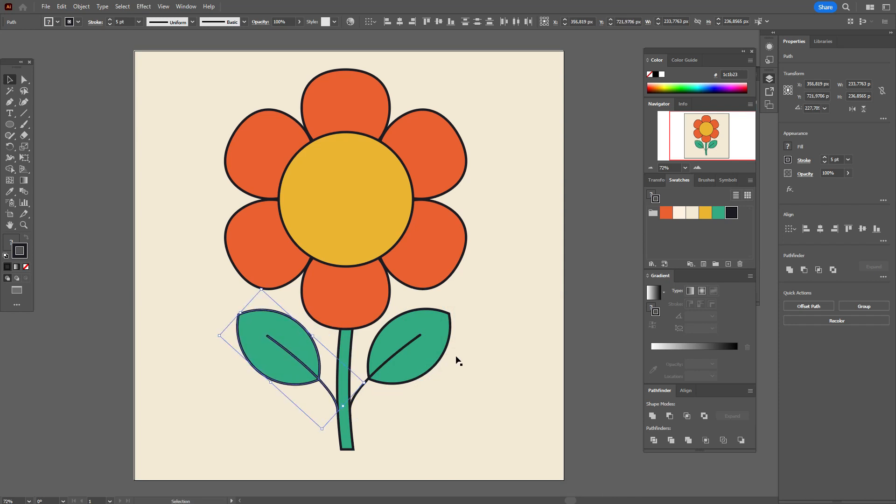
{"action": "left_click", "coordinate": [584, 362]}
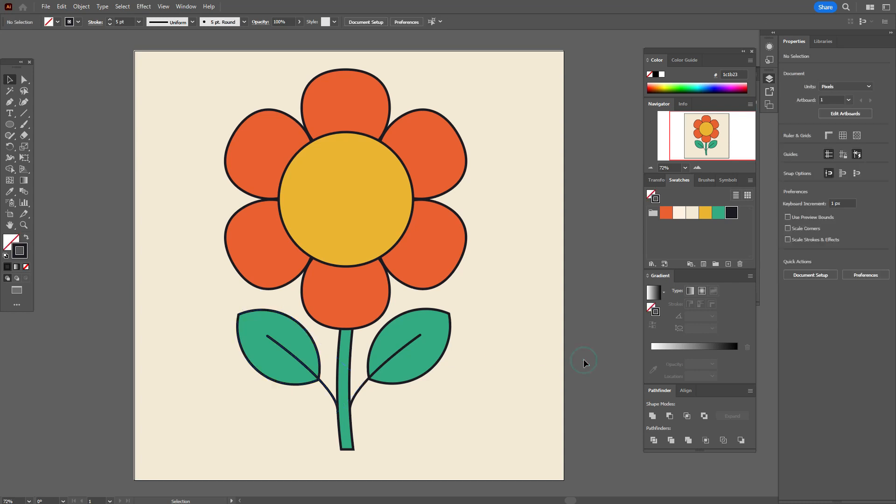
- Draw a dark, unstroked ellipse about 527 by 115 px with the Ellipse tool and place it over the stem's base
{"action": "scroll", "coordinate": [582, 348], "scroll_direction": "down", "scroll_amount": 1}
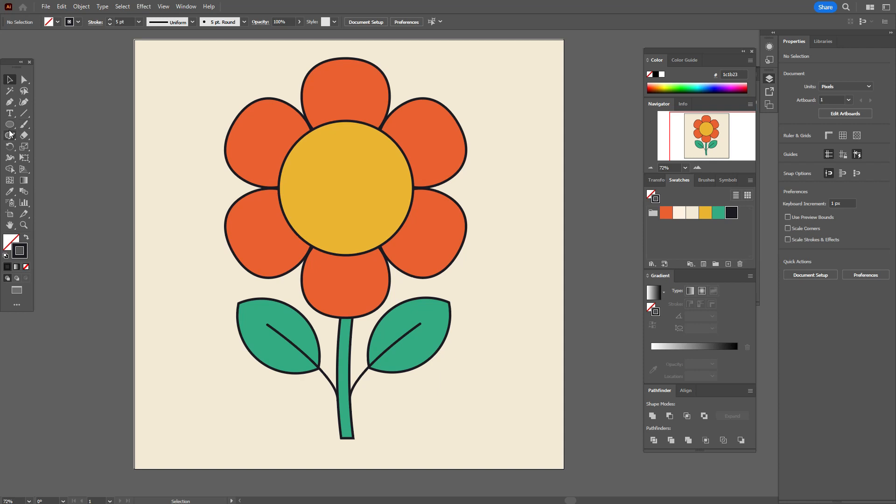
{"action": "left_click", "coordinate": [26, 238]}
{"action": "left_click", "coordinate": [9, 124]}
{"action": "mouse_move", "coordinate": [255, 412]}
{"action": "left_mouse_down"}
{"action": "mouse_move", "coordinate": [398, 430]}
{"action": "mouse_move", "coordinate": [462, 458]}
{"action": "mouse_move", "coordinate": [450, 456]}
{"action": "mouse_move", "coordinate": [480, 435]}
{"action": "left_mouse_up"}
{"action": "left_click", "coordinate": [10, 79]}
{"action": "left_click_drag", "start_coordinate": [453, 432], "coordinate": [439, 435]}
- Send the dark ellipse and the cream background to the back, behind the stem
{"action": "left_click", "coordinate": [487, 410]}
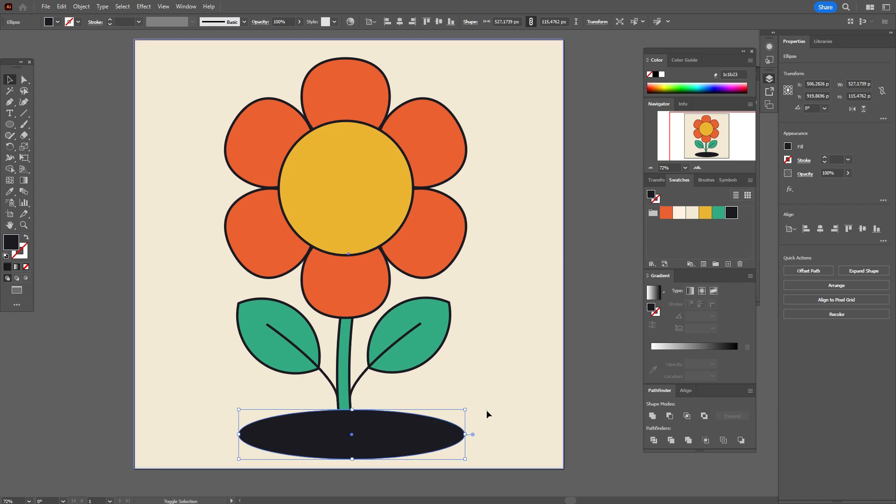
{"action": "right_click", "coordinate": [487, 410]}
{"action": "mouse_move", "coordinate": [522, 365]}
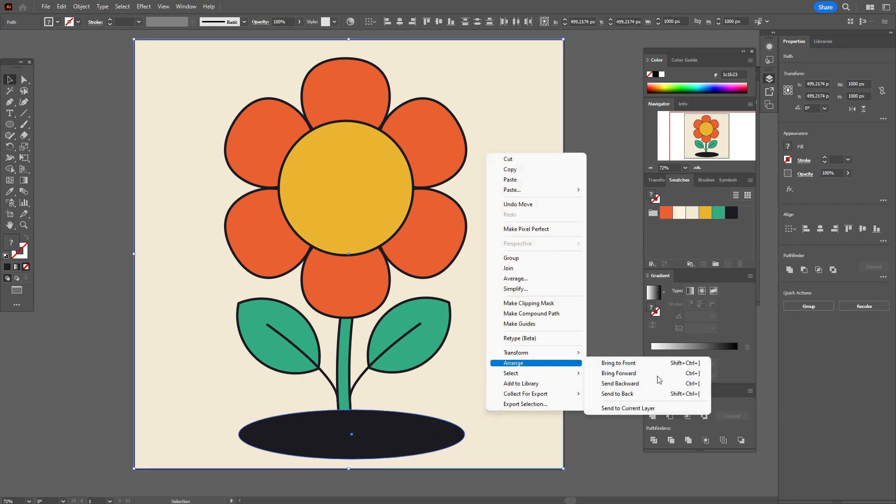
{"action": "left_click", "coordinate": [604, 395]}
{"action": "left_click", "coordinate": [604, 394]}
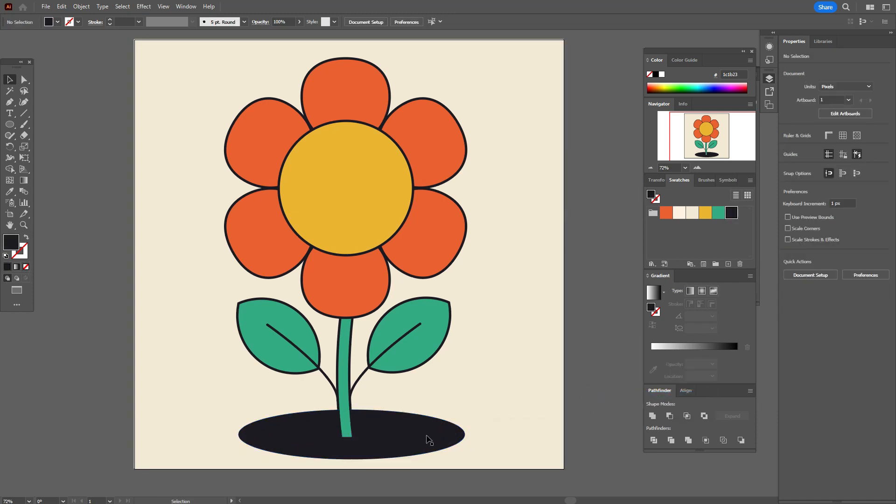
- Move the dark ellipse up about 45 px and lower its upper edge to make it about 90 px high
{"action": "left_click_drag", "start_coordinate": [430, 440], "coordinate": [429, 420]}
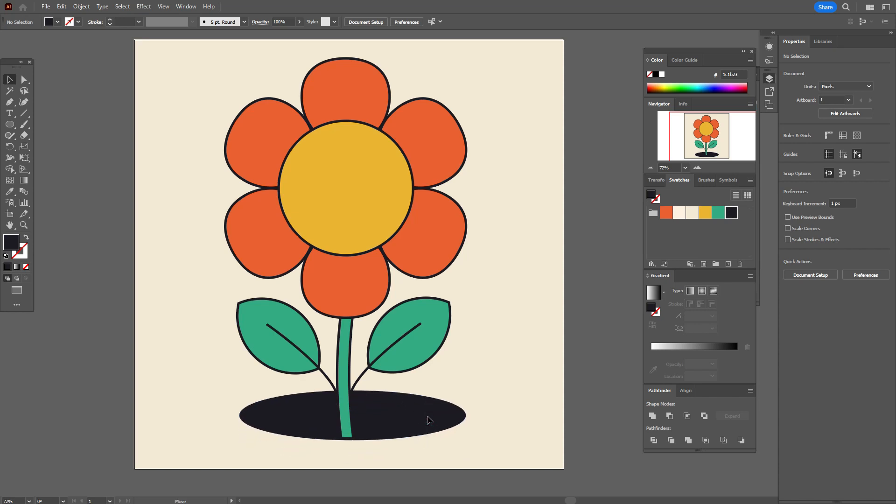
{"action": "left_click", "coordinate": [406, 423]}
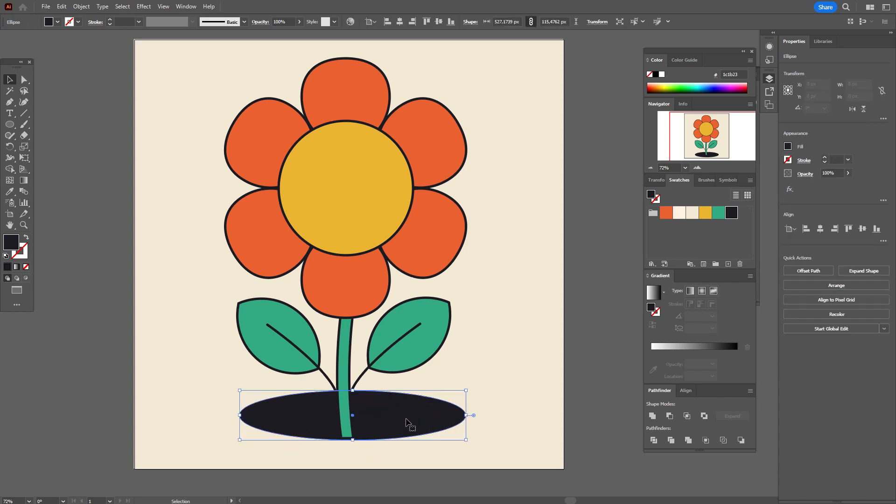
{"action": "mouse_move", "coordinate": [354, 391]}
{"action": "left_mouse_down"}
{"action": "mouse_move", "coordinate": [360, 413]}
{"action": "mouse_move", "coordinate": [360, 403]}
{"action": "left_mouse_up"}
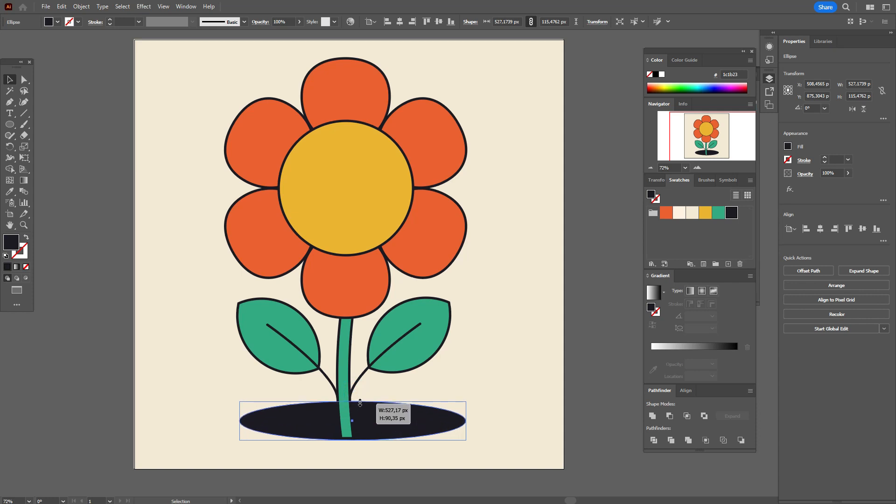
{"action": "left_click_drag", "start_coordinate": [360, 403], "coordinate": [360, 403]}
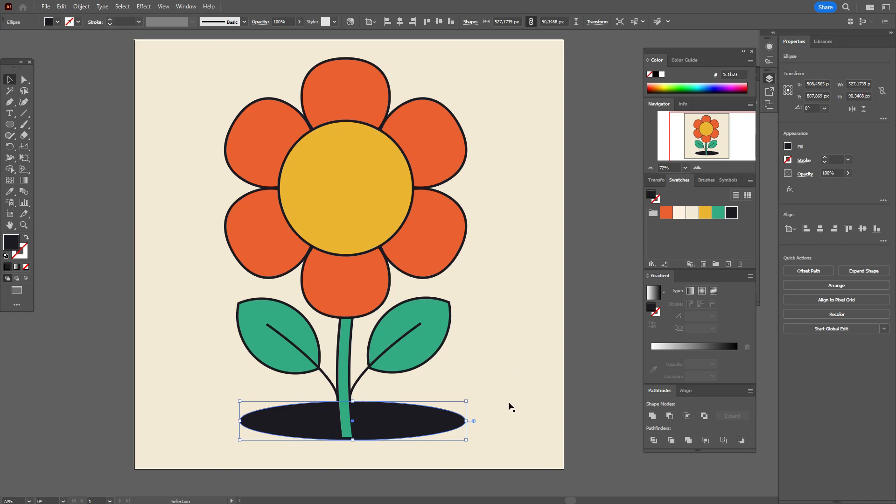
{"action": "left_click", "coordinate": [584, 374]}
- Cut a crescent from a copy of the dark ellipse by subtracting another copy offset about 22 px down, keeping the original ellipse
{"action": "left_click", "coordinate": [418, 419]}
{"action": "key", "text": "ctrl+c"}
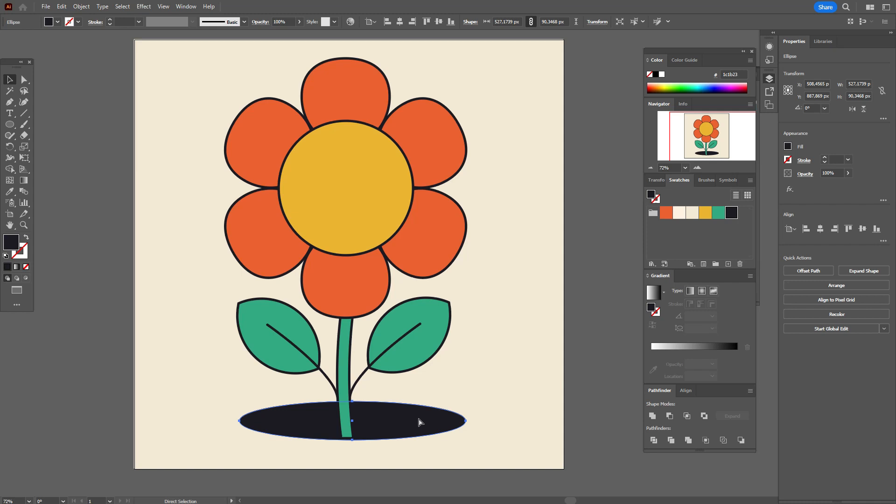
{"action": "left_click_drag", "start_coordinate": [418, 419], "coordinate": [422, 429]}
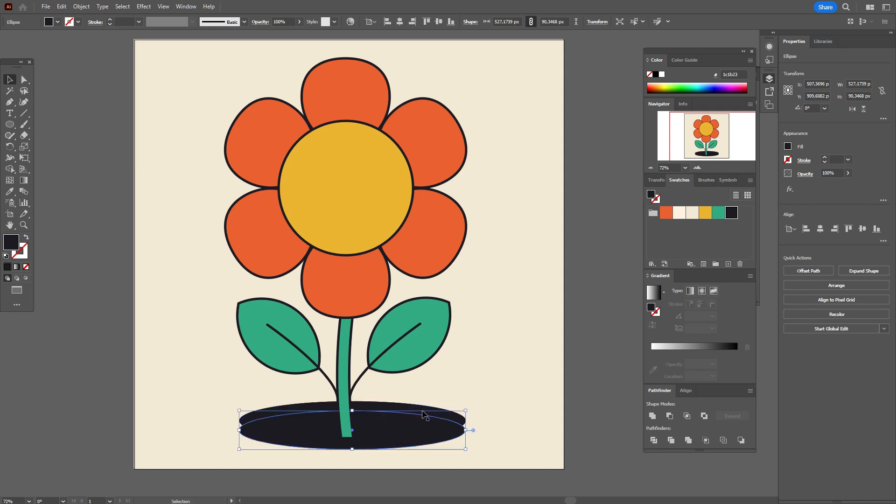
{"action": "left_click", "coordinate": [427, 410], "text": "shift"}
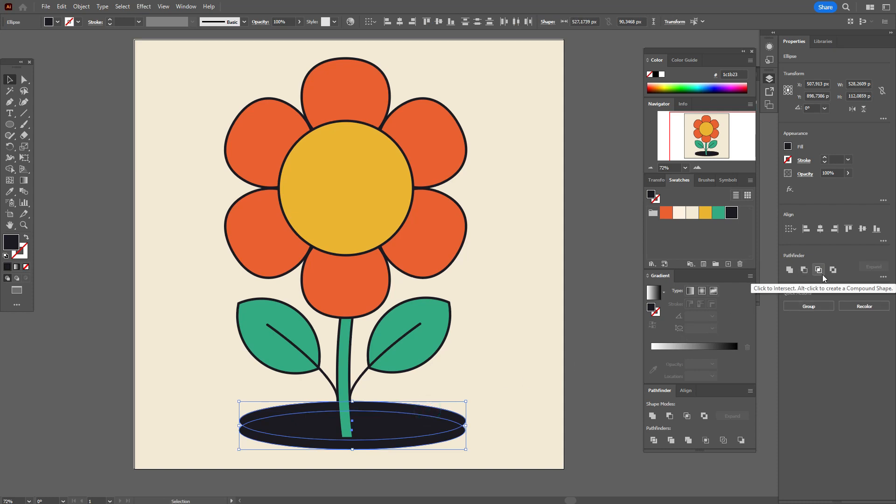
{"action": "left_click", "coordinate": [808, 277]}
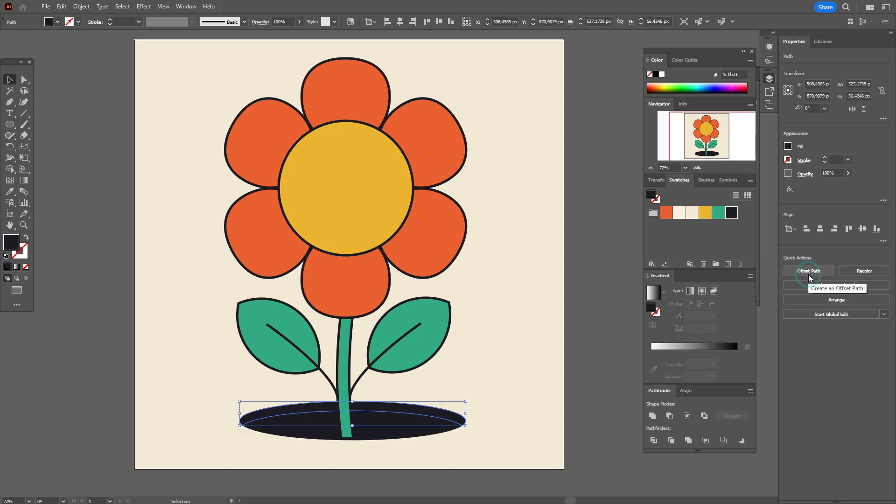
- Fill the crescent with the lightest cream swatch and give it a dark 5 pt stroke
{"action": "left_click", "coordinate": [680, 216]}
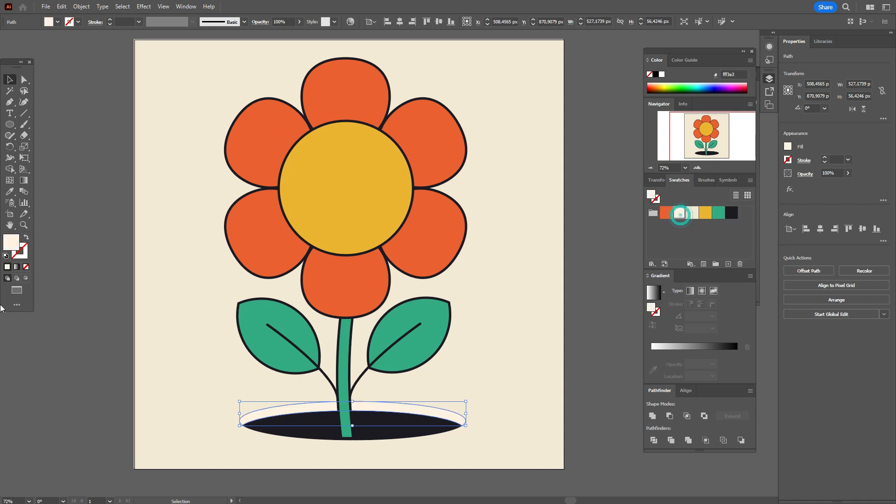
{"action": "left_click", "coordinate": [21, 256]}
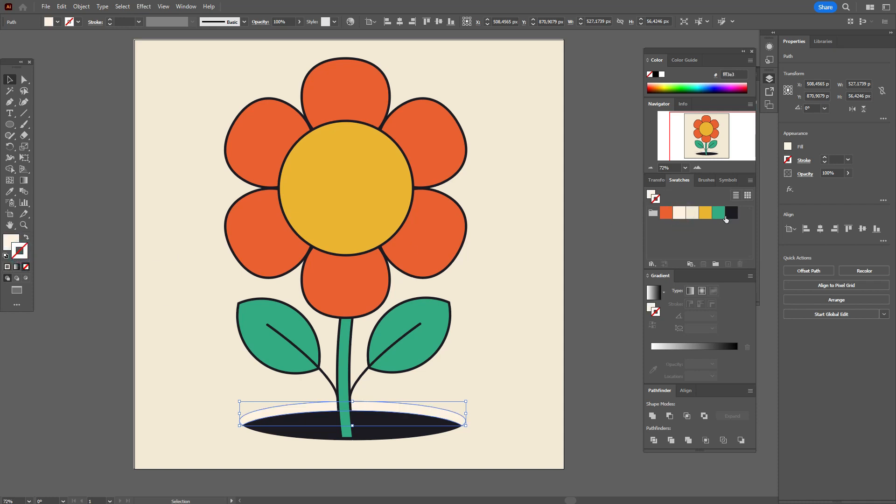
{"action": "left_click", "coordinate": [732, 213]}
{"action": "double_click", "coordinate": [833, 159]}
{"action": "key", "text": "Return"}
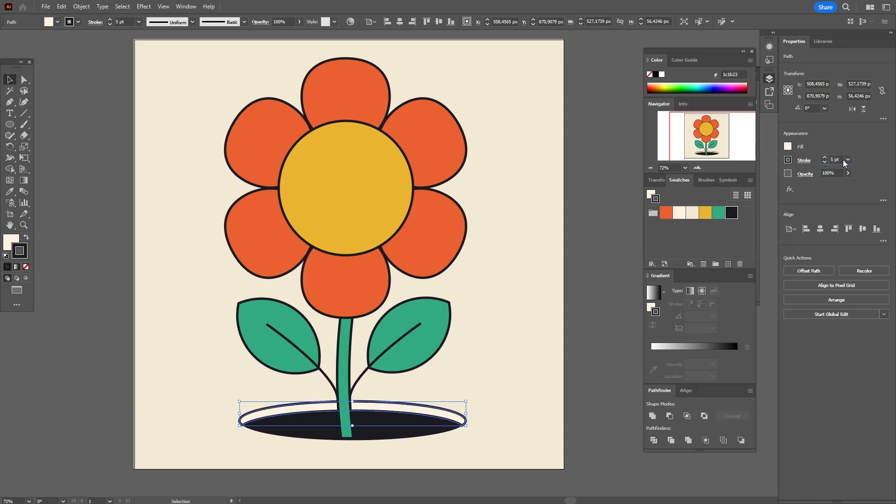
- Give the dark ellipse under the crescent a matching dark 5 pt stroke
{"action": "left_click", "coordinate": [429, 434]}
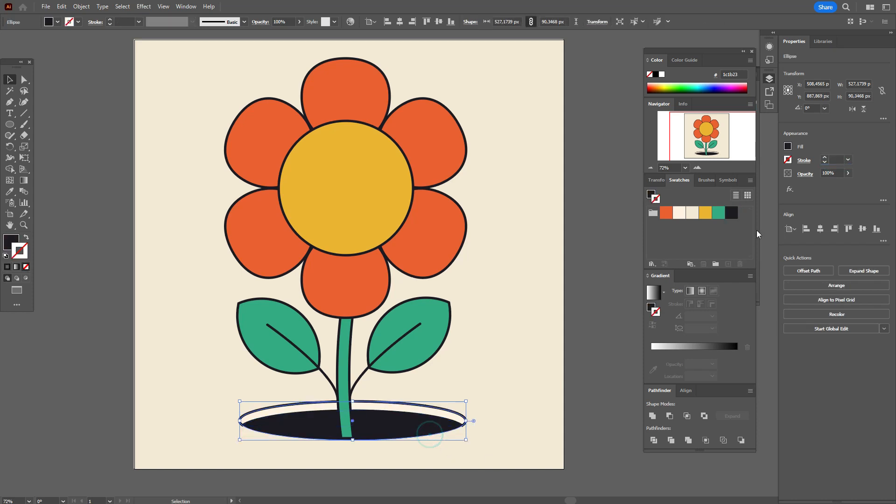
{"action": "left_click", "coordinate": [731, 213]}
{"action": "double_click", "coordinate": [834, 159]}
{"action": "type", "text": "5pt"}
{"action": "key", "text": "Return"}
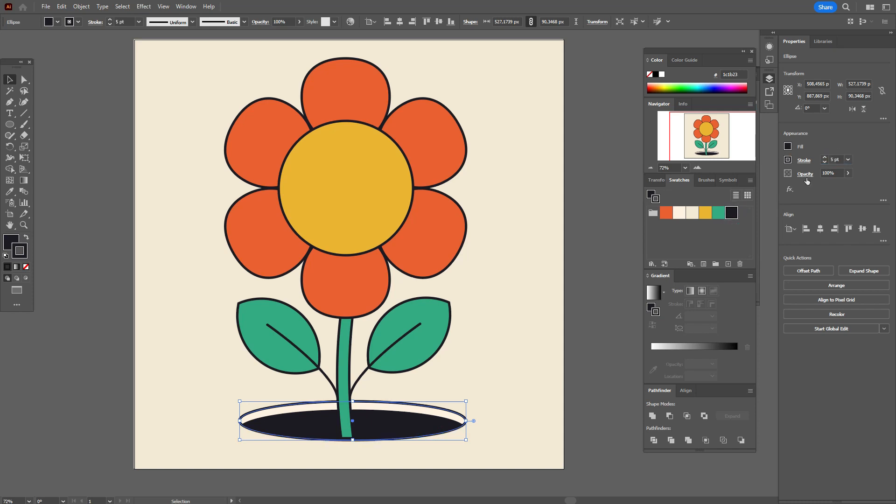
{"action": "left_click", "coordinate": [570, 301]}
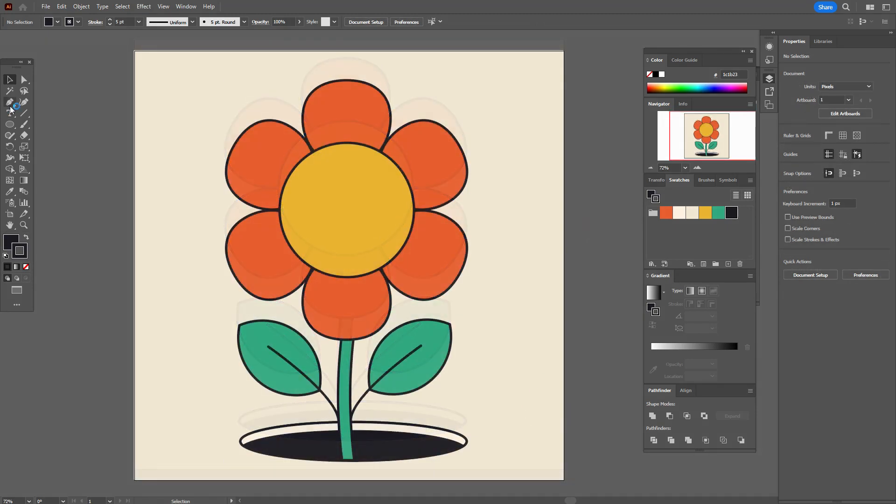
- Draw a vertical line about 90 px long on the top petal, down to the yellow center, and give its stroke round caps
{"action": "left_click", "coordinate": [23, 113]}
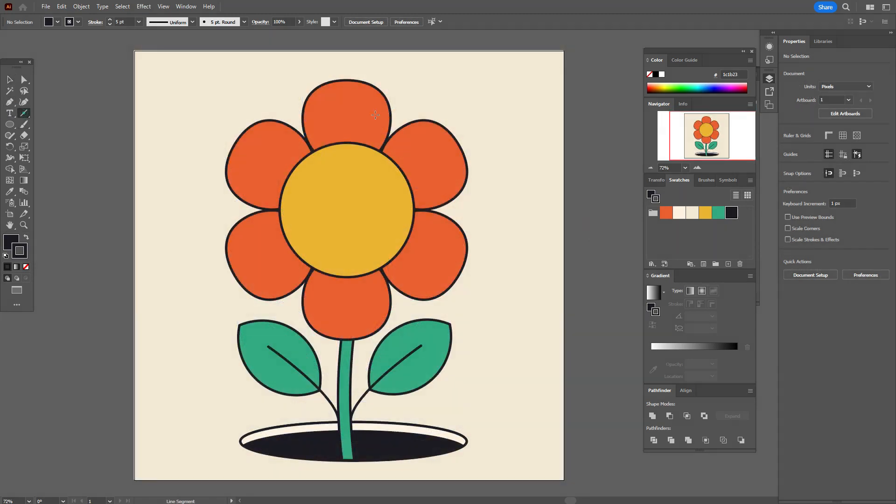
{"action": "left_click_drag", "start_coordinate": [354, 127], "coordinate": [360, 142]}
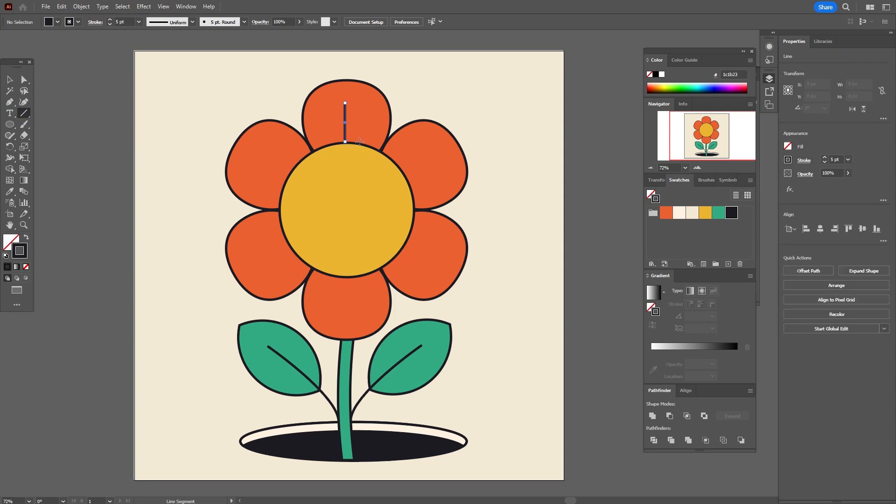
{"action": "left_click", "coordinate": [804, 161]}
{"action": "left_click", "coordinate": [754, 185]}
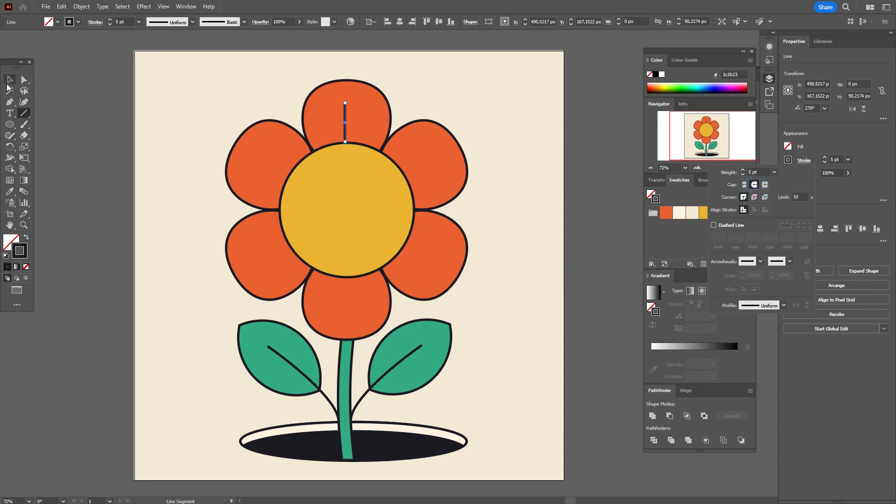
{"action": "left_click", "coordinate": [54, 95]}
{"action": "left_click", "coordinate": [481, 276]}
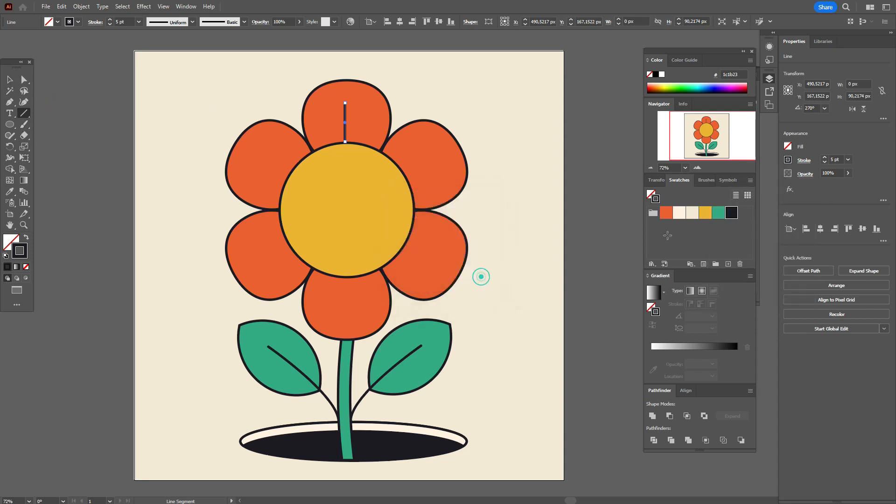
{"action": "left_click", "coordinate": [804, 161]}
{"action": "left_click", "coordinate": [804, 161]}
{"action": "left_click", "coordinate": [10, 80]}
{"action": "left_click", "coordinate": [91, 92]}
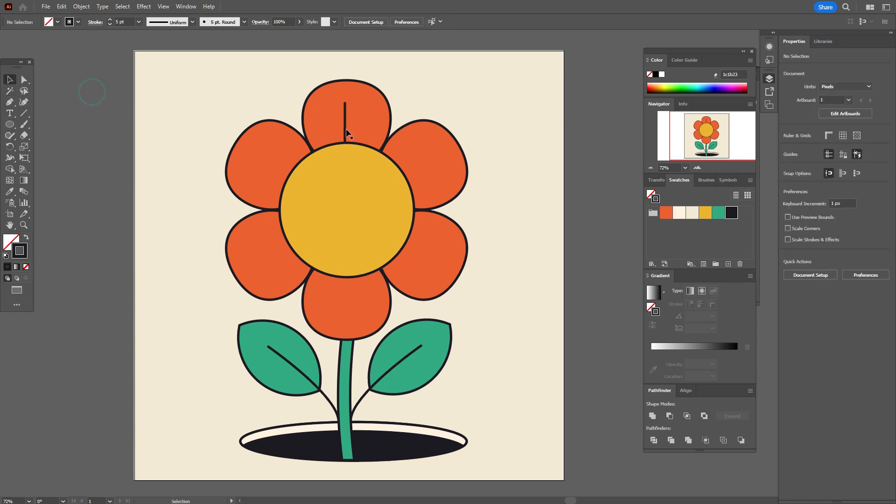
- Duplicate the top petal's line onto the bottom petal and align the two lines by their horizontal centers
{"action": "left_click", "coordinate": [347, 134]}
{"action": "left_click_drag", "start_coordinate": [347, 131], "coordinate": [352, 297]}
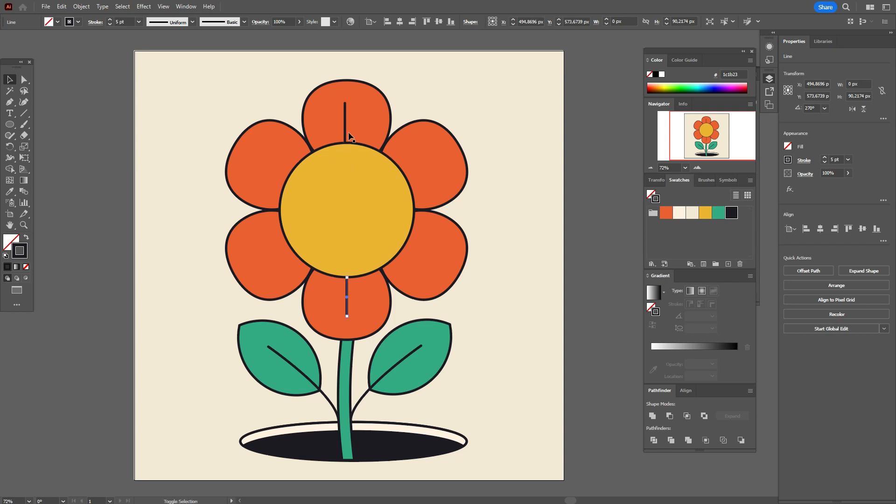
{"action": "left_click", "coordinate": [349, 133], "text": "shift"}
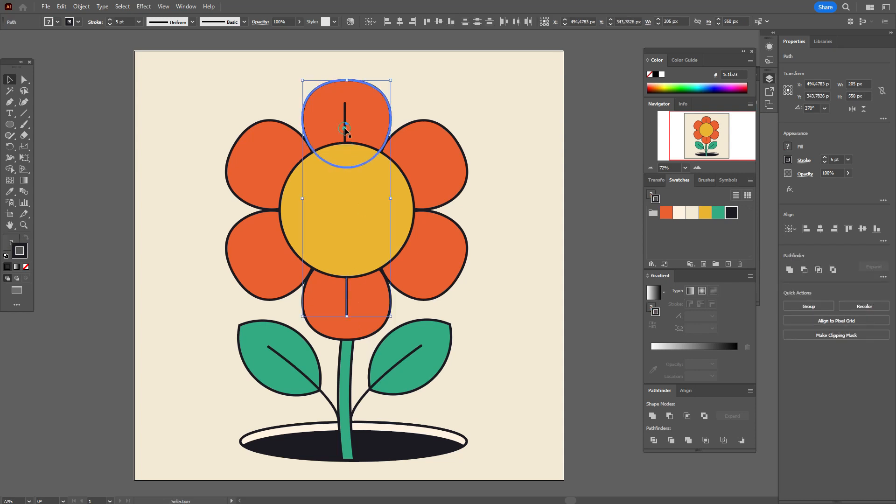
{"action": "left_click", "coordinate": [346, 116]}
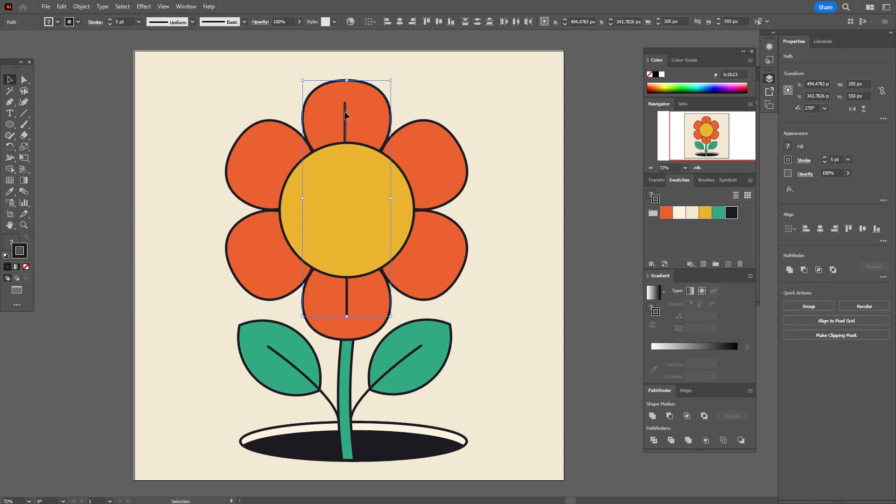
{"action": "left_click", "coordinate": [347, 293], "text": "shift"}
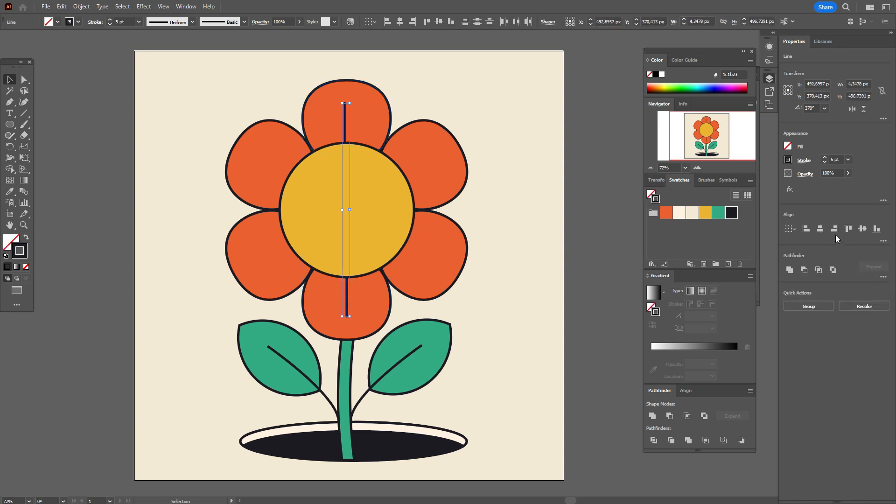
{"action": "left_click", "coordinate": [821, 229]}
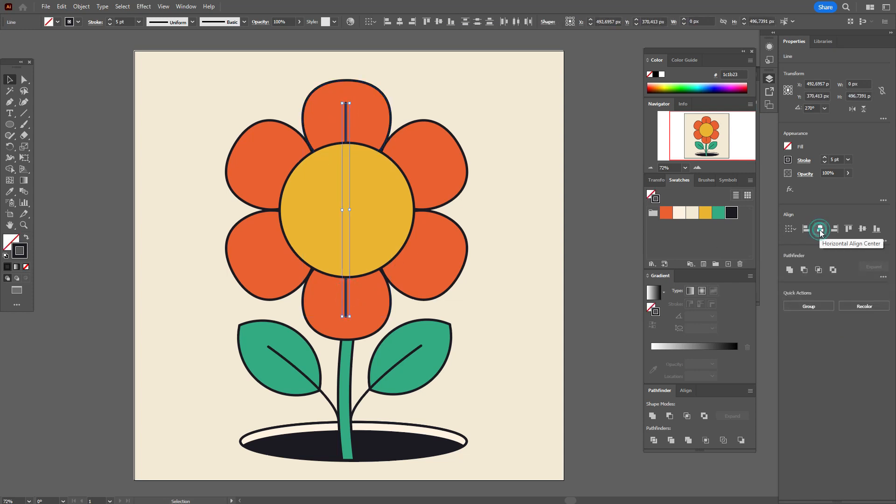
- Rotate copies of the top and bottom petal lines by 60° and repeat the rotation so every petal has a detail line
{"action": "right_click", "coordinate": [382, 234]}
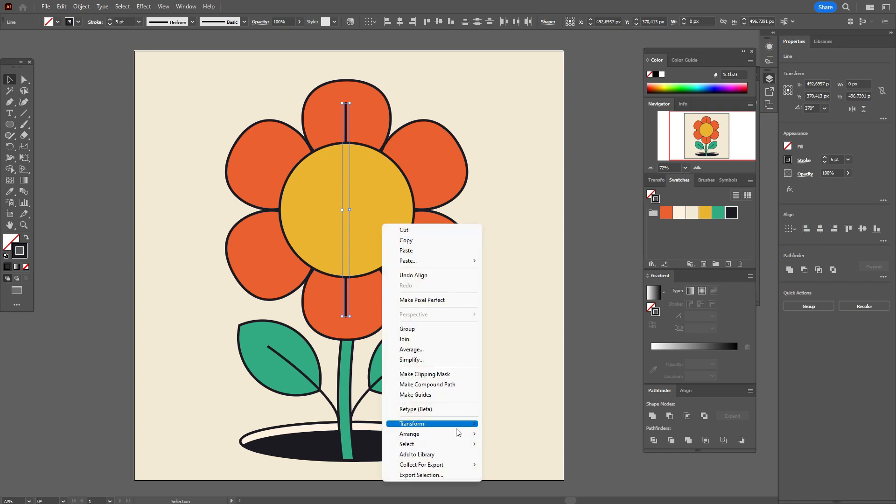
{"action": "mouse_move", "coordinate": [460, 427]}
{"action": "left_click", "coordinate": [572, 364]}
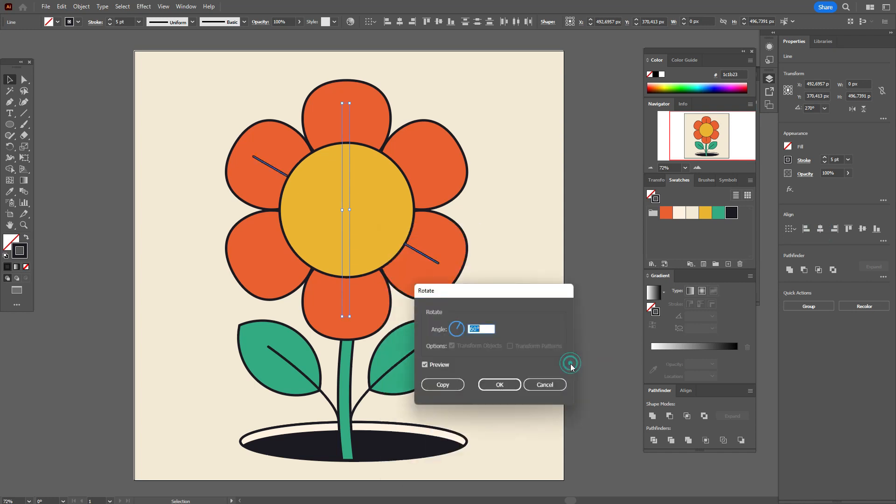
{"action": "left_click", "coordinate": [460, 385]}
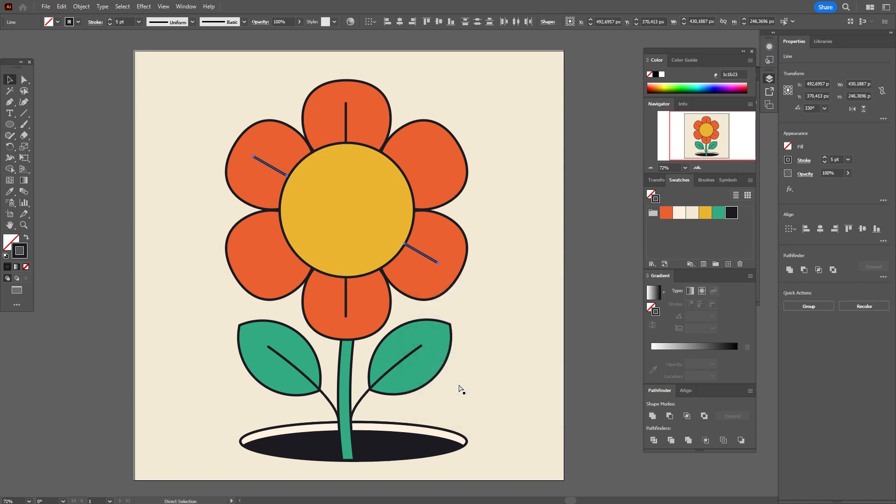
{"action": "key", "text": "ctrl+d"}
{"action": "left_click", "coordinate": [609, 286]}
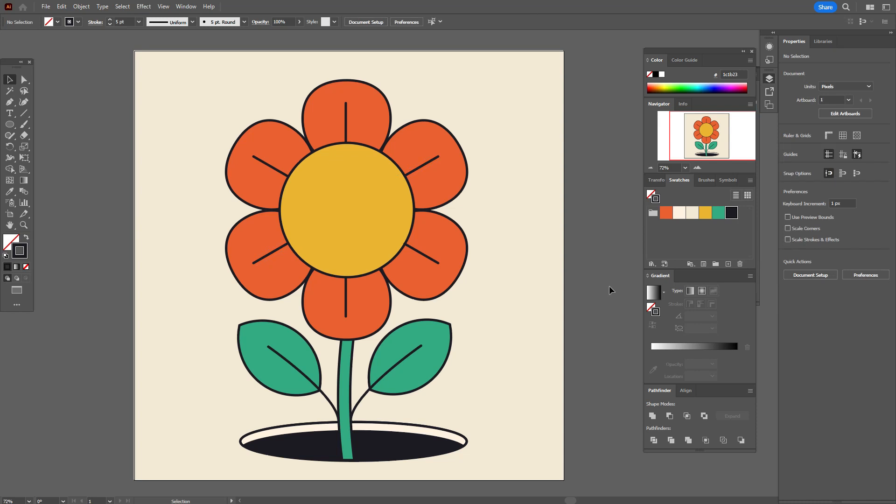
- Draw a curved crescent highlight about 139 by 109 px inside the upper-left petal's outer edge, filled with the lightest cream and without stroke
{"action": "left_click", "coordinate": [680, 214]}
{"action": "left_click", "coordinate": [10, 102]}
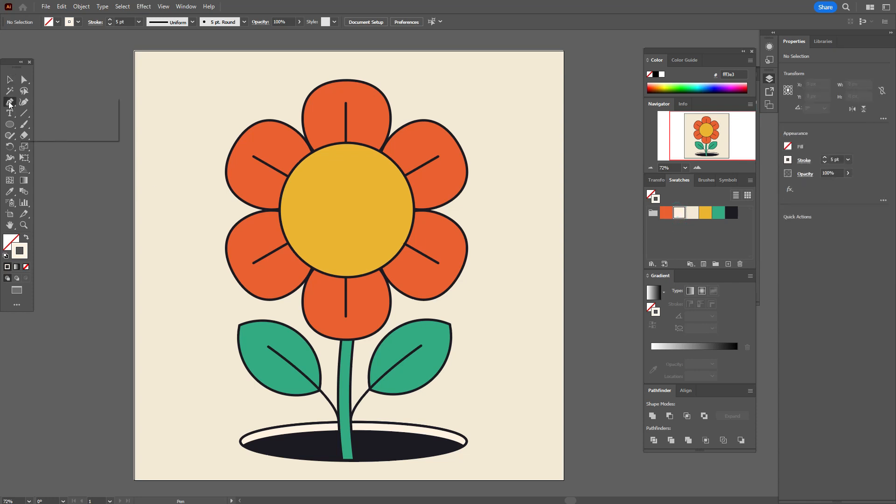
{"action": "left_click", "coordinate": [230, 174]}
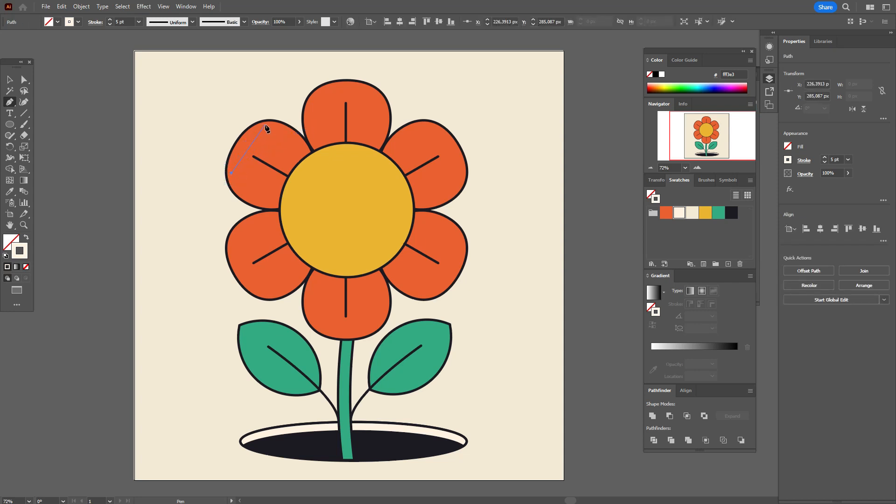
{"action": "left_click_drag", "start_coordinate": [262, 127], "coordinate": [290, 114]}
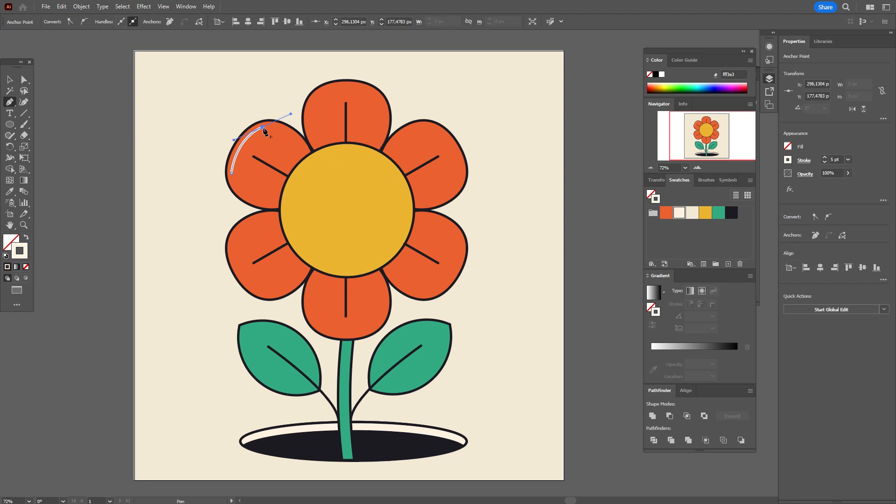
{"action": "left_click_drag", "start_coordinate": [292, 136], "coordinate": [306, 151]}
{"action": "left_click", "coordinate": [292, 136]}
{"action": "left_click", "coordinate": [231, 174]}
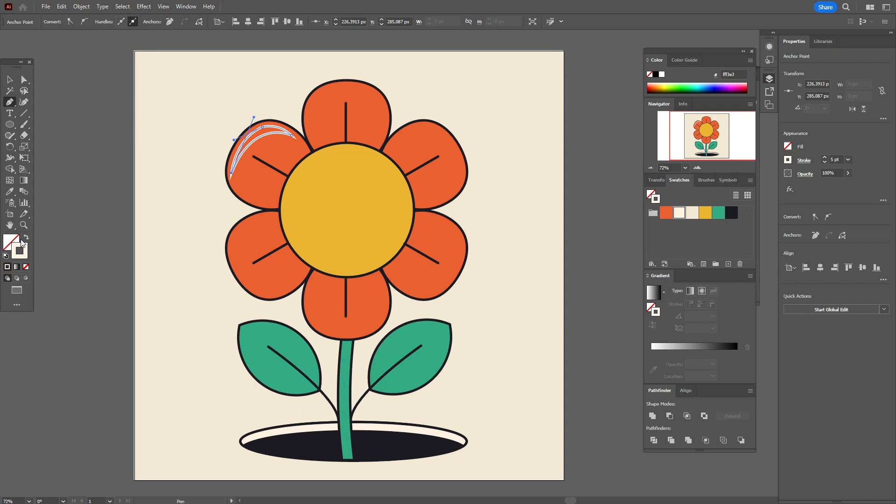
{"action": "left_click", "coordinate": [26, 238]}
- Round the pointed corners of the upper-left petal's cream highlight
{"action": "left_click", "coordinate": [24, 80]}
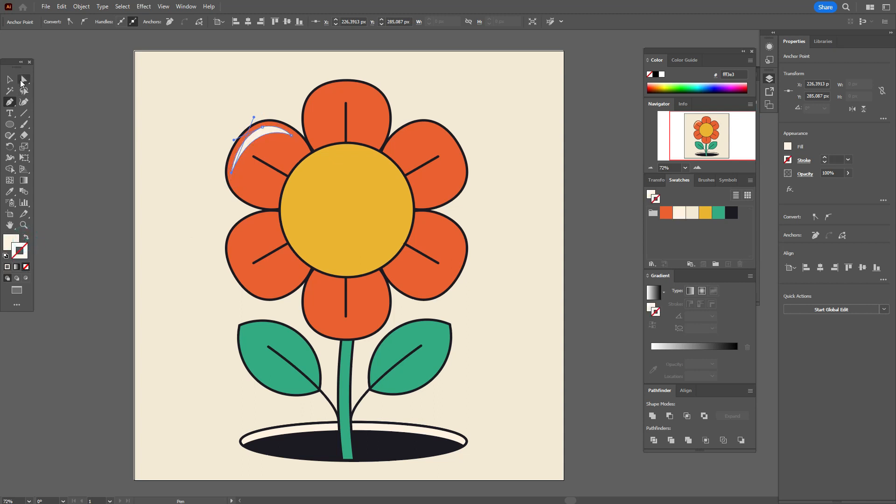
{"action": "left_click", "coordinate": [84, 111]}
{"action": "left_click", "coordinate": [241, 150]}
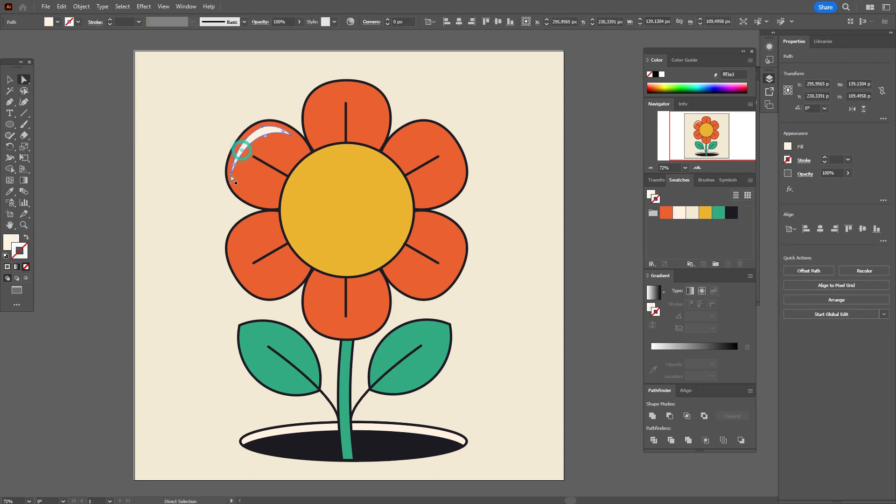
{"action": "left_click", "coordinate": [234, 163]}
{"action": "left_click", "coordinate": [118, 162]}
- Draw a smaller cream crescent highlight on the upper-left edge of the top petal and round its corners
{"action": "left_click", "coordinate": [10, 102]}
{"action": "left_click", "coordinate": [308, 108]}
{"action": "left_click_drag", "start_coordinate": [346, 87], "coordinate": [377, 94]}
{"action": "left_click", "coordinate": [346, 87]}
{"action": "left_click", "coordinate": [24, 79]}
{"action": "mouse_move", "coordinate": [308, 108]}
{"action": "left_mouse_down"}
{"action": "mouse_move", "coordinate": [292, 128]}
{"action": "mouse_move", "coordinate": [322, 92]}
{"action": "left_mouse_up"}
{"action": "left_click", "coordinate": [117, 108]}
- Draw a short cream crescent highlight along the lower-left petal's outer edge and round its corners
{"action": "left_click", "coordinate": [10, 102]}
{"action": "left_click", "coordinate": [241, 227]}
{"action": "left_click_drag", "start_coordinate": [236, 268], "coordinate": [252, 298]}
{"action": "left_click", "coordinate": [235, 268]}
{"action": "left_click_drag", "start_coordinate": [241, 228], "coordinate": [251, 218]}
{"action": "left_click", "coordinate": [24, 80]}
{"action": "left_click", "coordinate": [236, 268]}
{"action": "left_click_drag", "start_coordinate": [234, 260], "coordinate": [233, 248]}
{"action": "left_click", "coordinate": [106, 240]}
- Draw a cream crescent highlight about 92 by 72 px along the lower-right petal's outer edge, with corners rounded about 4.8 px
{"action": "left_click", "coordinate": [10, 103]}
{"action": "left_click", "coordinate": [409, 287]}
{"action": "left_click_drag", "start_coordinate": [458, 264], "coordinate": [480, 211]}
{"action": "left_click", "coordinate": [458, 264]}
{"action": "mouse_move", "coordinate": [409, 286]}
{"action": "left_mouse_down"}
{"action": "mouse_move", "coordinate": [380, 271]}
{"action": "mouse_move", "coordinate": [422, 291]}
{"action": "left_mouse_up"}
{"action": "left_click", "coordinate": [23, 79]}
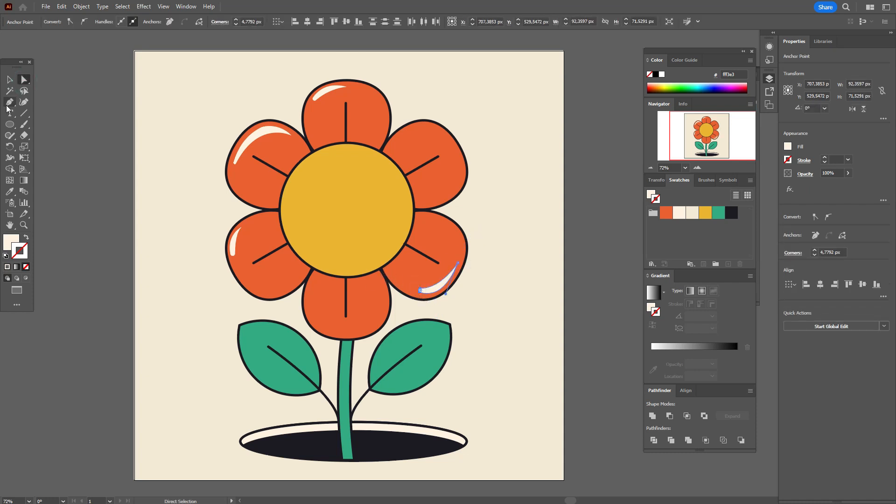
- Draw a cream crescent highlight about 148 by 72 px along the left leaf's upper edge, with corners rounded about 4.4 px
{"action": "left_click", "coordinate": [10, 103]}
{"action": "left_click", "coordinate": [248, 330]}
{"action": "left_click_drag", "start_coordinate": [311, 360], "coordinate": [333, 403]}
{"action": "left_click", "coordinate": [312, 361]}
{"action": "mouse_move", "coordinate": [248, 331]}
{"action": "left_mouse_down"}
{"action": "mouse_move", "coordinate": [216, 334]}
{"action": "mouse_move", "coordinate": [262, 333]}
{"action": "left_mouse_up"}
{"action": "left_click", "coordinate": [24, 79]}
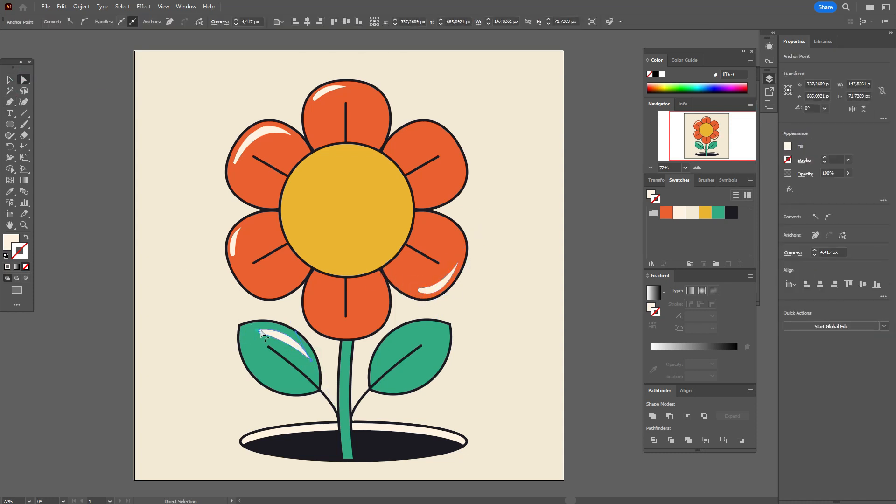
{"action": "left_click", "coordinate": [113, 319]}
- Draw a cream crescent highlight along the right leaf's upper edge and round its corners
{"action": "left_click", "coordinate": [10, 102]}
{"action": "left_click", "coordinate": [380, 357]}
{"action": "left_click_drag", "start_coordinate": [438, 325], "coordinate": [472, 329]}
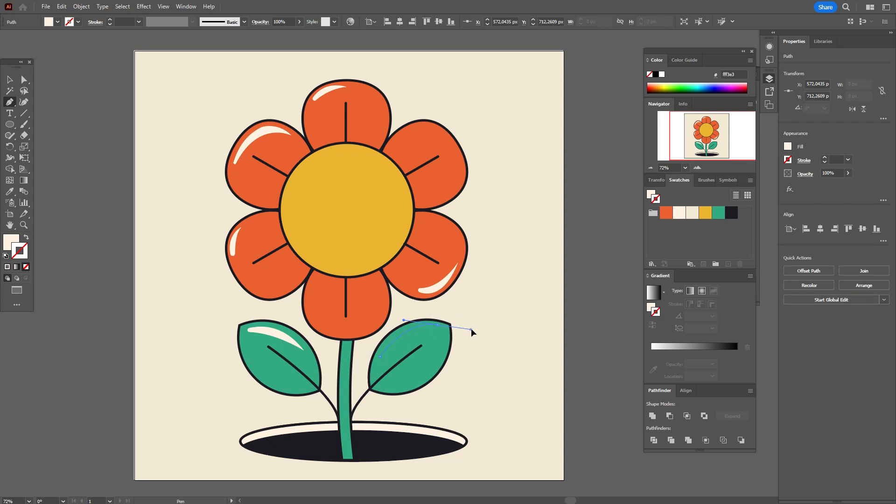
{"action": "left_click", "coordinate": [438, 325]}
{"action": "left_click_drag", "start_coordinate": [381, 357], "coordinate": [363, 374]}
{"action": "left_click", "coordinate": [24, 79]}
{"action": "left_click_drag", "start_coordinate": [431, 326], "coordinate": [413, 330]}
{"action": "left_click", "coordinate": [10, 79]}
{"action": "left_click", "coordinate": [87, 110]}
- Create a dark 59 by 84 px rectangle without stroke and place it on the left half of the yellow center
{"action": "left_click", "coordinate": [10, 241]}
{"action": "left_click", "coordinate": [731, 213]}
{"action": "left_click_drag", "start_coordinate": [9, 124], "coordinate": [46, 125]}
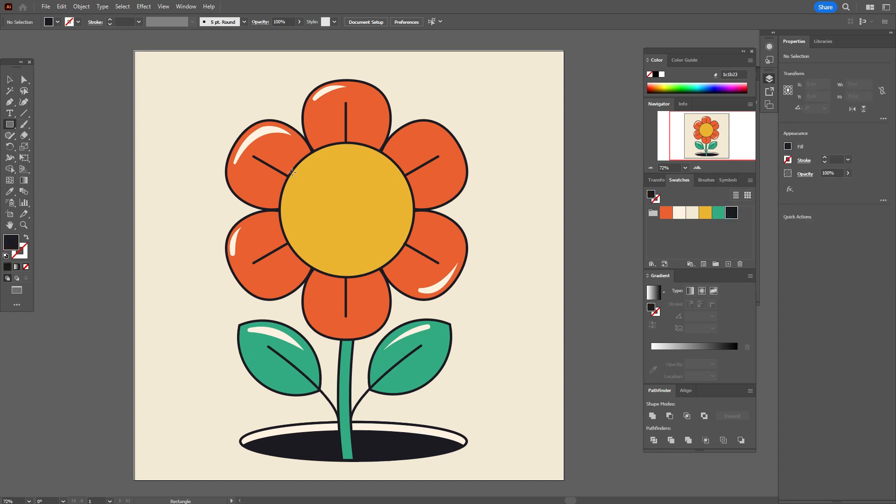
{"action": "left_click", "coordinate": [322, 203]}
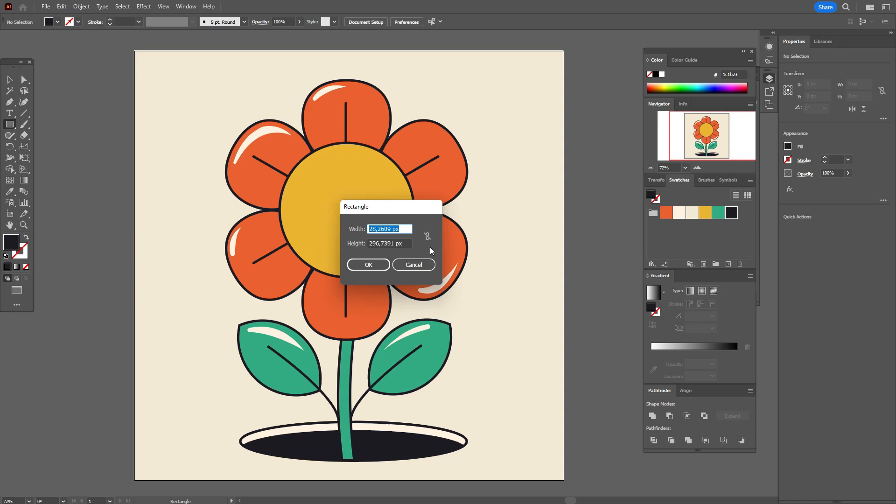
{"action": "type", "text": "59"}
{"action": "left_click", "coordinate": [408, 241]}
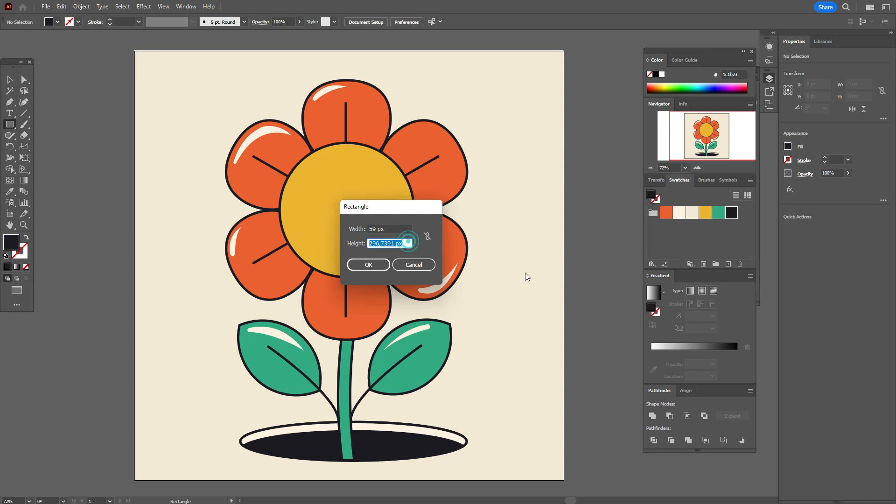
{"action": "type", "text": "84"}
{"action": "left_click", "coordinate": [365, 267]}
{"action": "key", "text": "v"}
{"action": "left_click_drag", "start_coordinate": [340, 229], "coordinate": [324, 212]}
{"action": "left_click", "coordinate": [584, 213]}
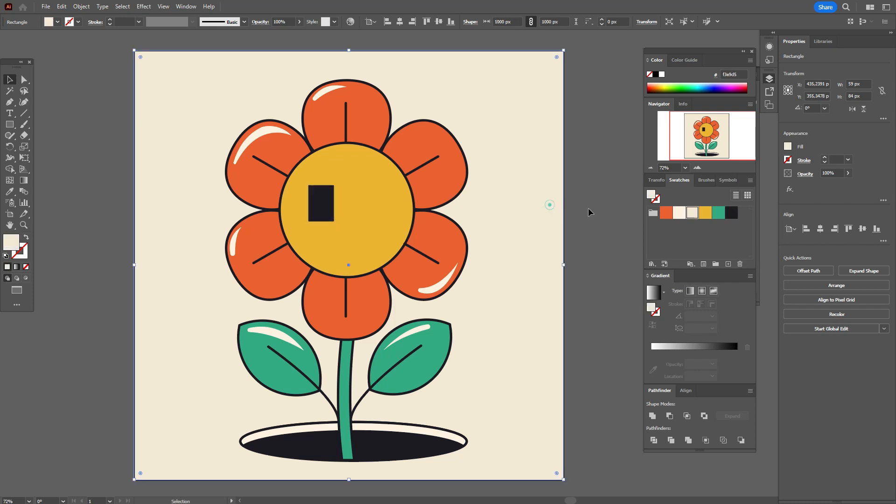
- Create a dark 59 by 92 px ellipse and place it over the upper part of the dark rectangle, aligned to its sides
{"action": "left_click", "coordinate": [10, 126]}
{"action": "left_click_drag", "start_coordinate": [9, 130], "coordinate": [47, 145]}
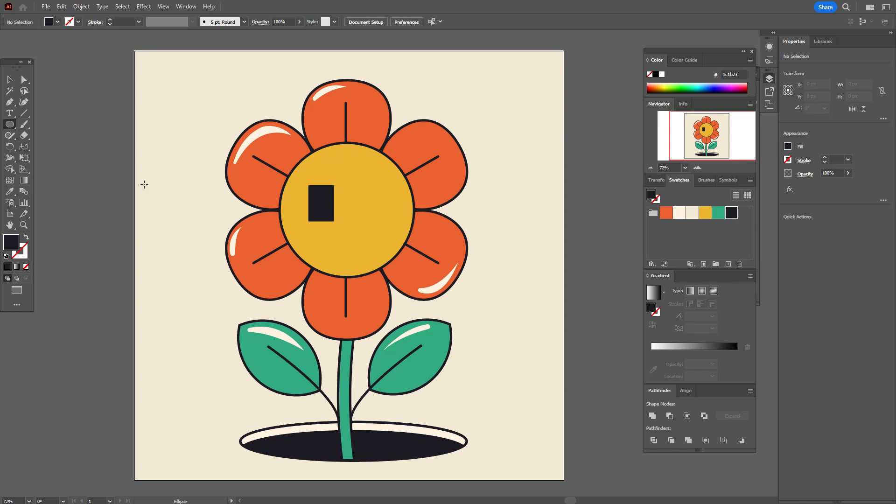
{"action": "left_click", "coordinate": [160, 187]}
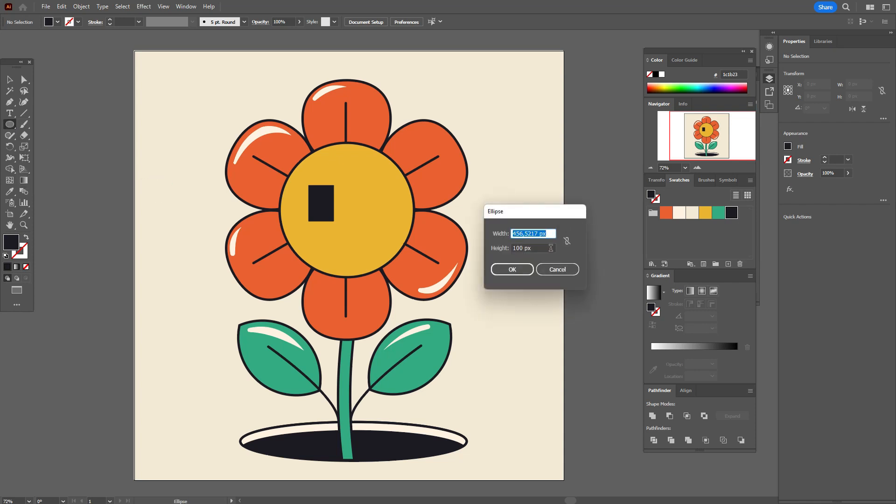
{"action": "type", "text": "59"}
{"action": "left_click", "coordinate": [544, 248]}
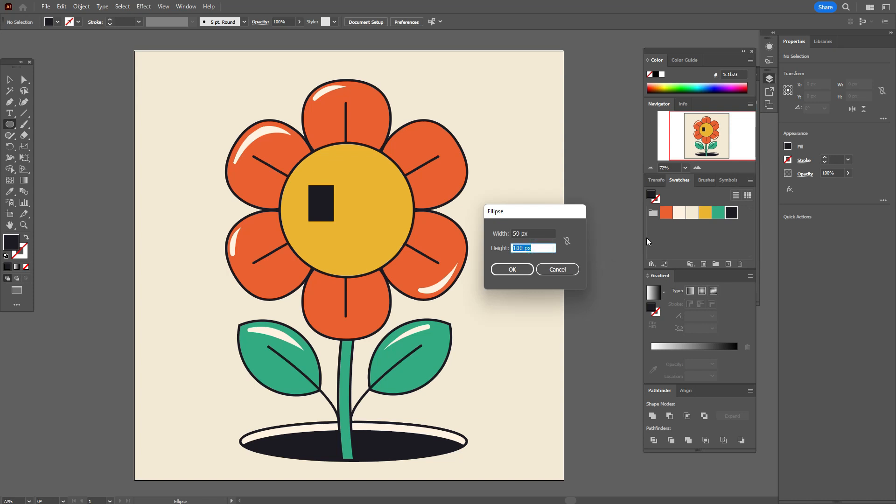
{"action": "type", "text": "9*2"}
{"action": "left_click", "coordinate": [506, 271]}
{"action": "left_click", "coordinate": [10, 80]}
{"action": "left_click_drag", "start_coordinate": [171, 216], "coordinate": [322, 197]}
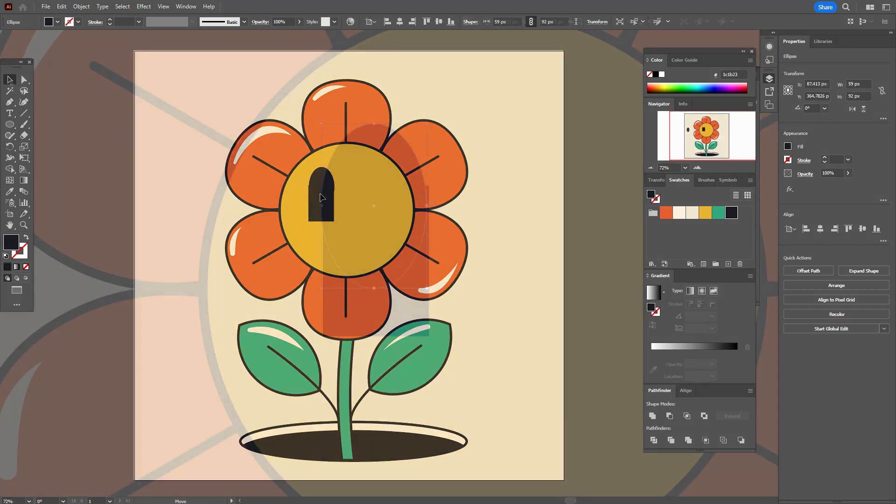
{"action": "left_click_drag", "start_coordinate": [359, 203], "coordinate": [358, 190]}
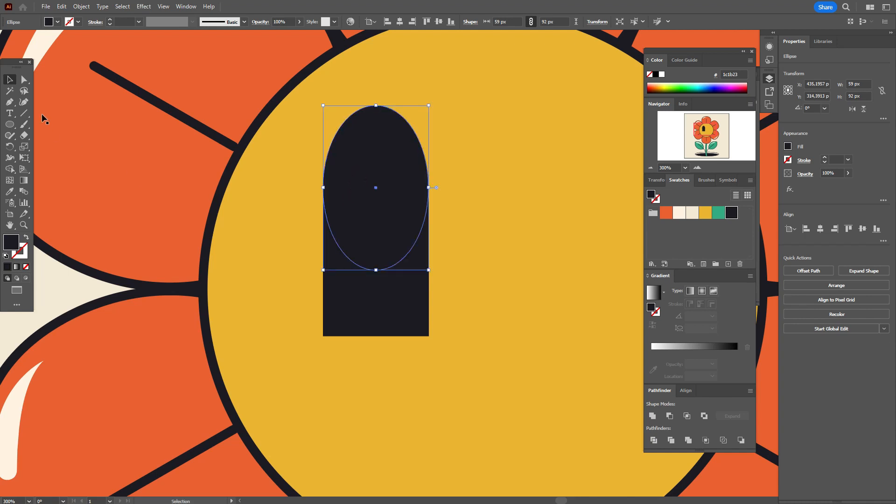
- Lower the ellipse's top anchor point slightly and unite the ellipse with the rectangle into one arched eye shape
{"action": "left_click", "coordinate": [24, 80]}
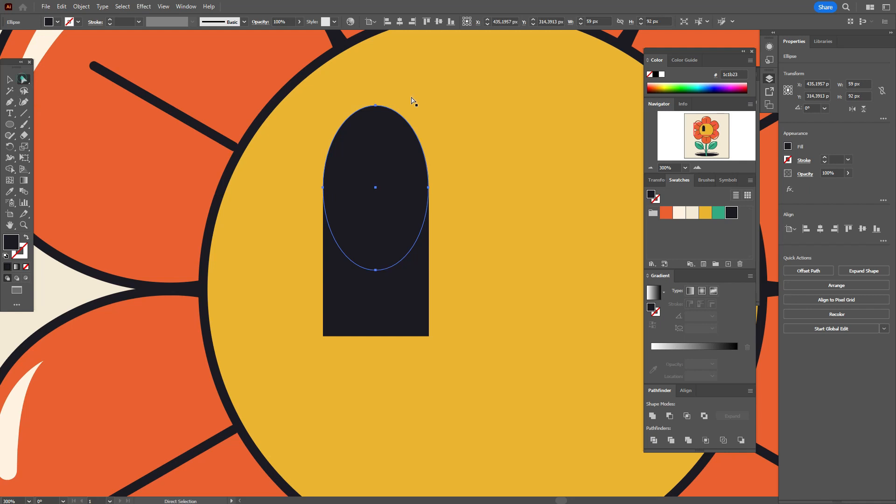
{"action": "left_click", "coordinate": [376, 106]}
{"action": "left_click_drag", "start_coordinate": [376, 106], "coordinate": [376, 115]}
{"action": "key", "text": "v"}
{"action": "left_click", "coordinate": [790, 269]}
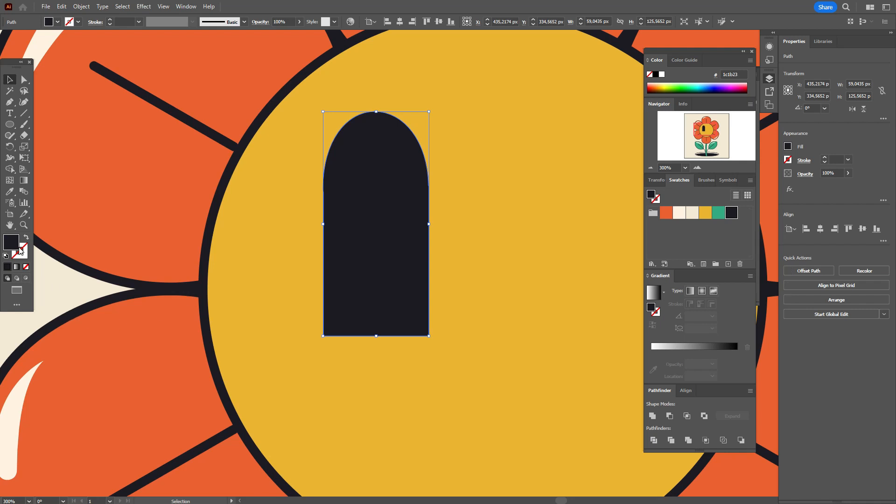
- Fill the arched eye shape with the lightest cream swatch and give it a dark 5 pt stroke
{"action": "left_click", "coordinate": [680, 215]}
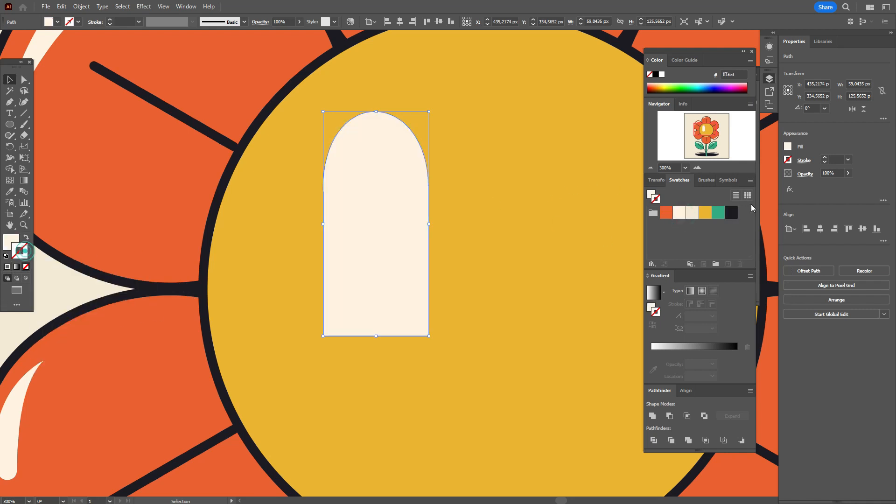
{"action": "left_click", "coordinate": [736, 213]}
{"action": "left_click", "coordinate": [831, 159]}
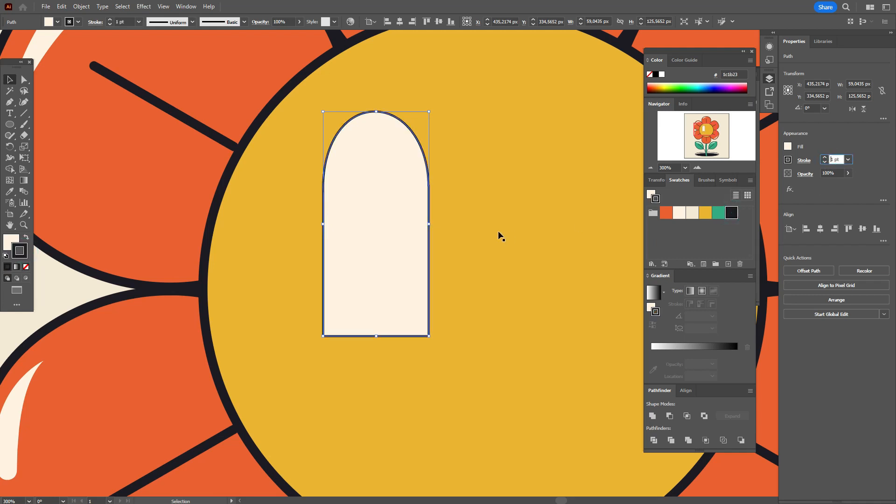
{"action": "left_click", "coordinate": [833, 159]}
{"action": "type", "text": "5"}
{"action": "key", "text": "Return"}
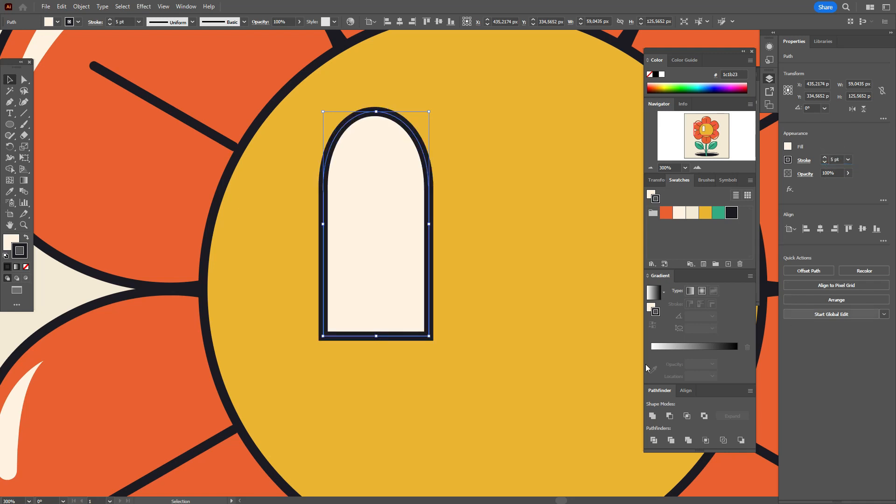
- Draw an unfilled ellipse about 118 by 66 px, tilted about 14°, overlapping the bottom of the arched eye shape
{"action": "left_click", "coordinate": [10, 124]}
{"action": "mouse_move", "coordinate": [281, 331]}
{"action": "left_mouse_down"}
{"action": "mouse_move", "coordinate": [360, 350]}
{"action": "mouse_move", "coordinate": [492, 450]}
{"action": "left_mouse_up"}
{"action": "left_click", "coordinate": [10, 82]}
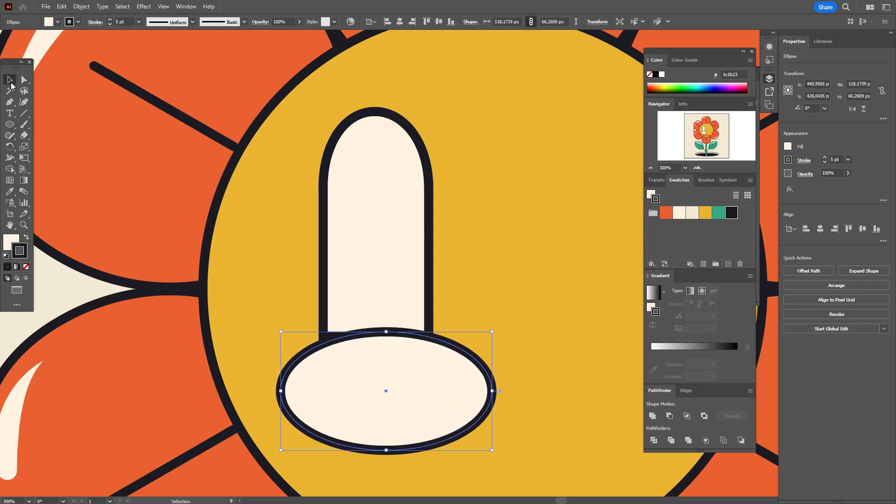
{"action": "left_click", "coordinate": [26, 267]}
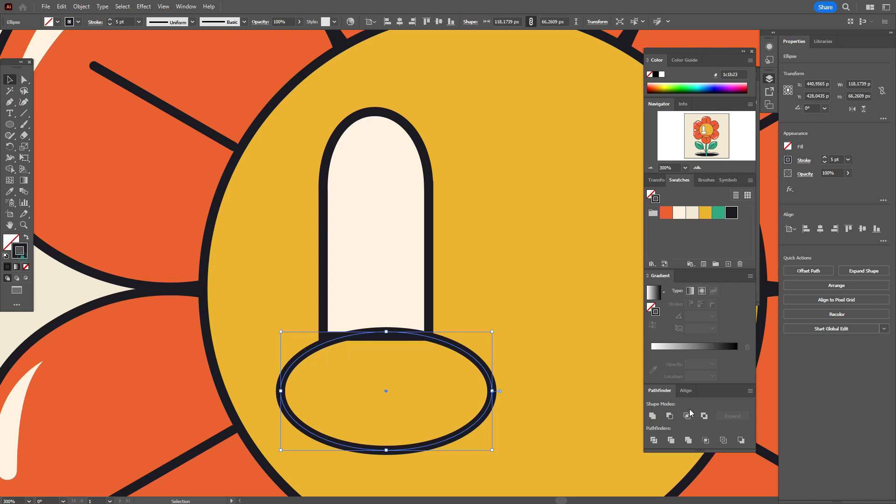
{"action": "left_click_drag", "start_coordinate": [497, 395], "coordinate": [511, 335]}
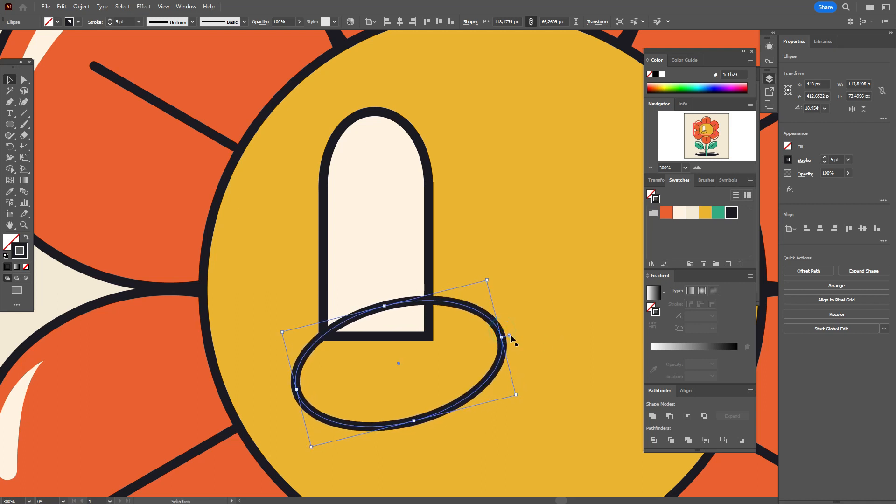
- Copy the arched eye shape's cream fill and dark stroke onto the tilted ellipse
{"action": "left_click", "coordinate": [429, 286], "text": "shift"}
{"action": "left_click", "coordinate": [347, 262], "text": "shift"}
{"action": "left_click", "coordinate": [494, 296]}
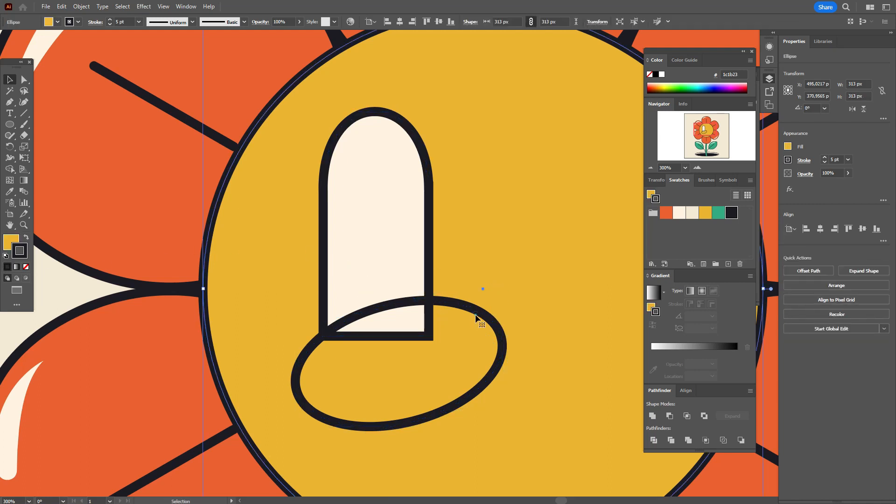
{"action": "left_click", "coordinate": [475, 314]}
{"action": "left_click", "coordinate": [9, 193]}
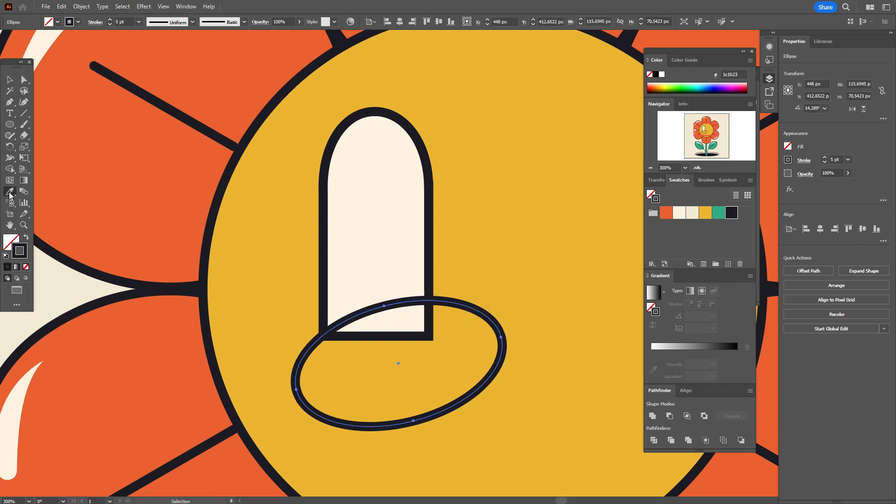
{"action": "left_click", "coordinate": [385, 232]}
- Subtract the tilted ellipse from the arched eye shape to give it a slanted, curved lower edge
{"action": "key", "text": "v"}
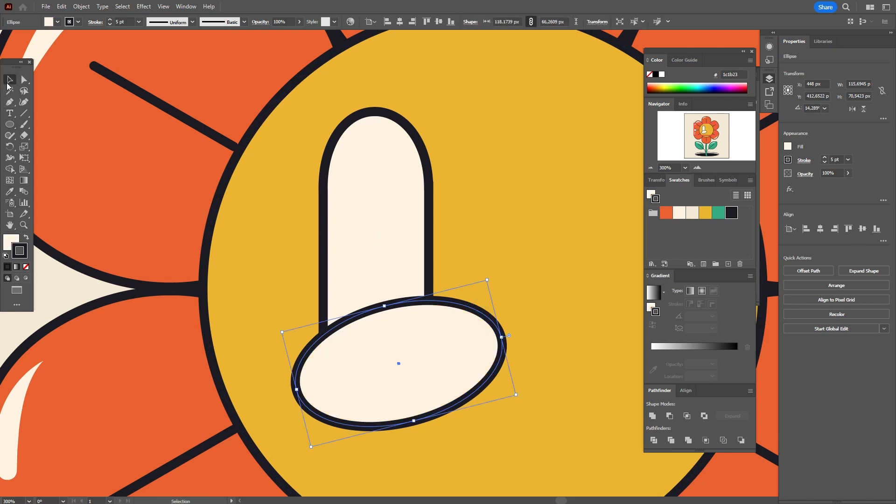
{"action": "left_click", "coordinate": [326, 228], "text": "shift"}
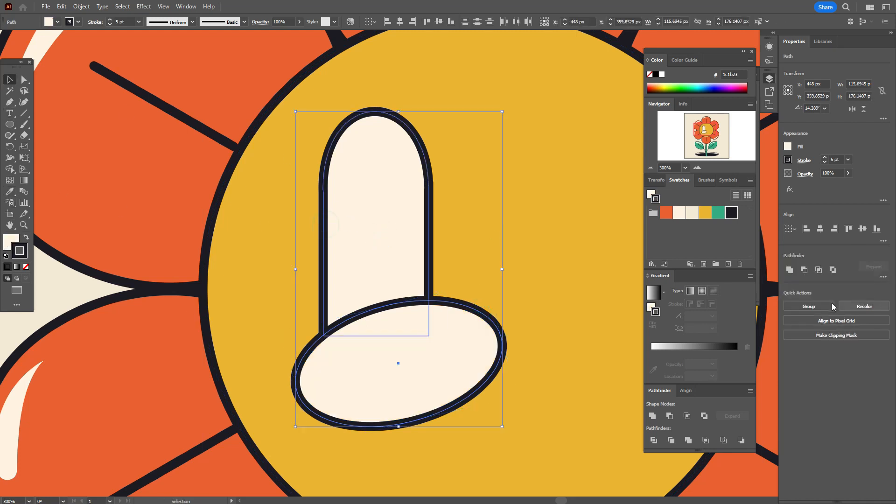
{"action": "left_click", "coordinate": [804, 270]}
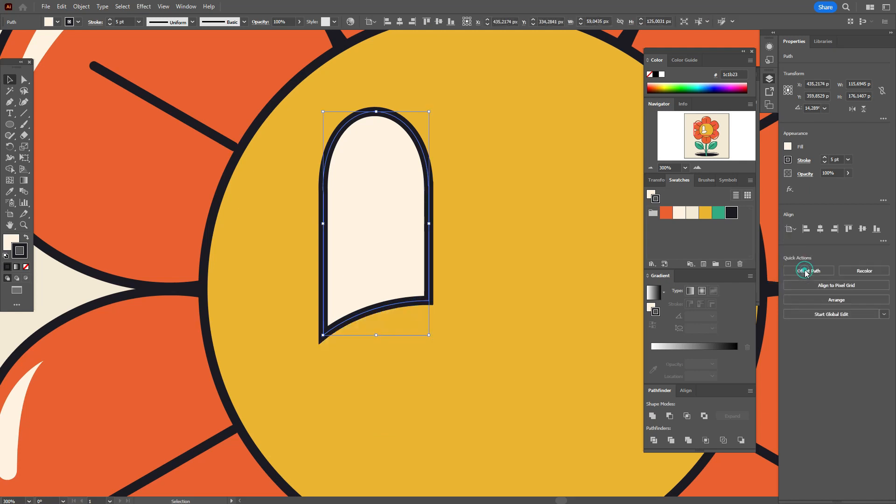
- Draw a fully rounded vertical rectangle about 41 by 139 px over the eye's left side, with dark fill and no stroke
{"action": "left_click", "coordinate": [488, 287]}
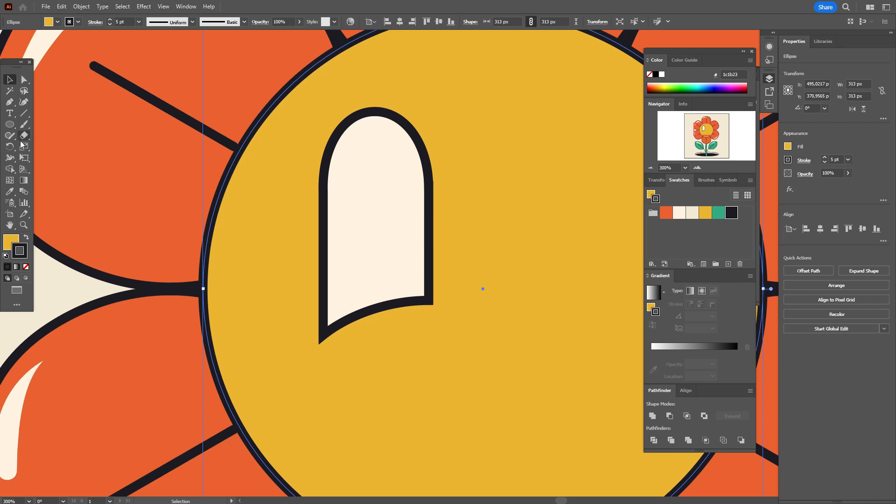
{"action": "left_click", "coordinate": [9, 125]}
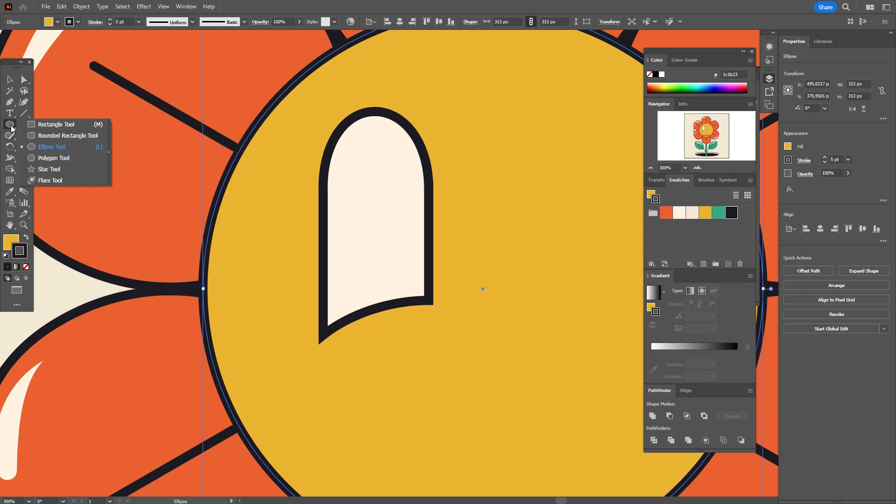
{"action": "left_click", "coordinate": [46, 137]}
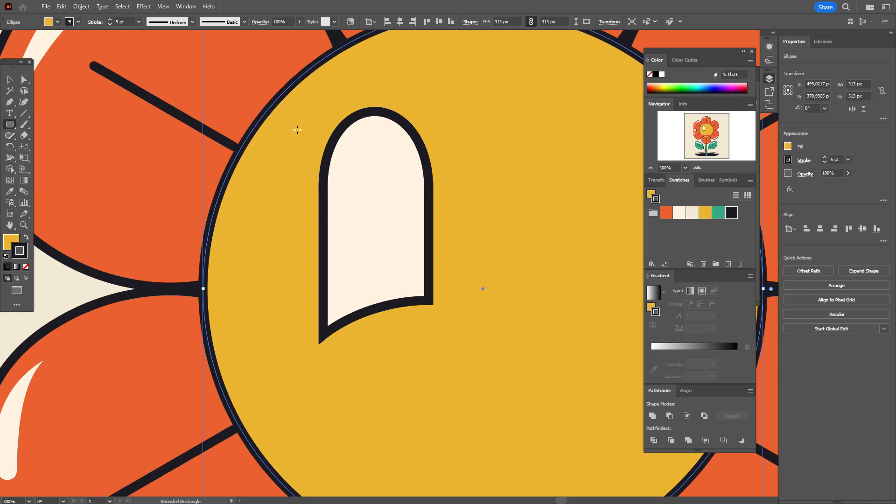
{"action": "left_click_drag", "start_coordinate": [295, 106], "coordinate": [369, 355]}
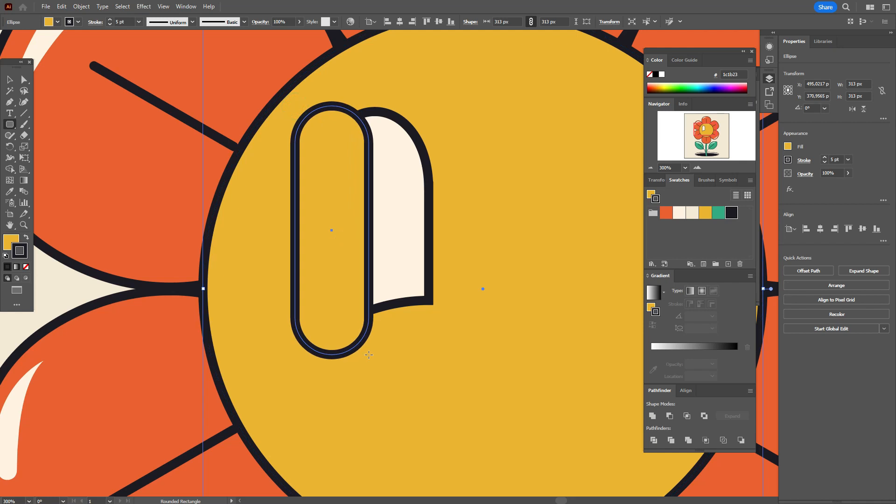
{"action": "left_click", "coordinate": [27, 238]}
{"action": "left_click", "coordinate": [25, 267]}
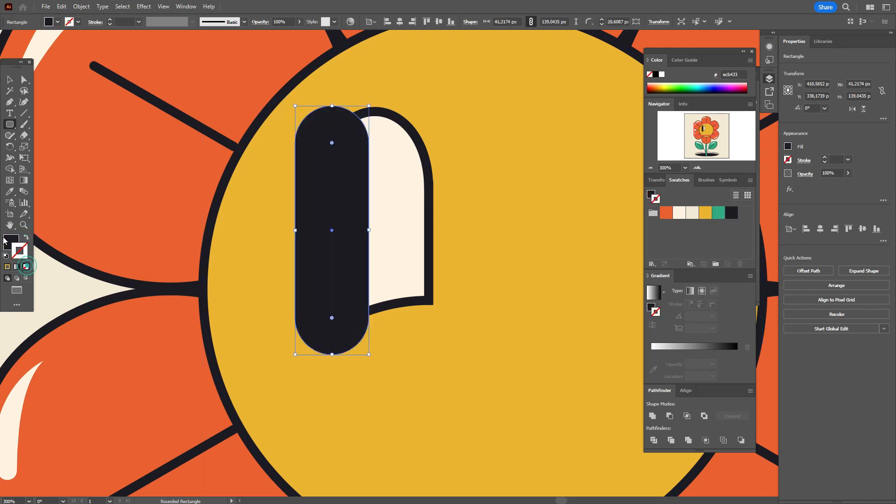
- Move the dark rounded rectangle further over the eye and widen it to about 46 px
{"action": "left_click", "coordinate": [9, 79]}
{"action": "mouse_move", "coordinate": [353, 243]}
{"action": "left_mouse_down"}
{"action": "mouse_move", "coordinate": [323, 246]}
{"action": "mouse_move", "coordinate": [368, 243]}
{"action": "left_mouse_up"}
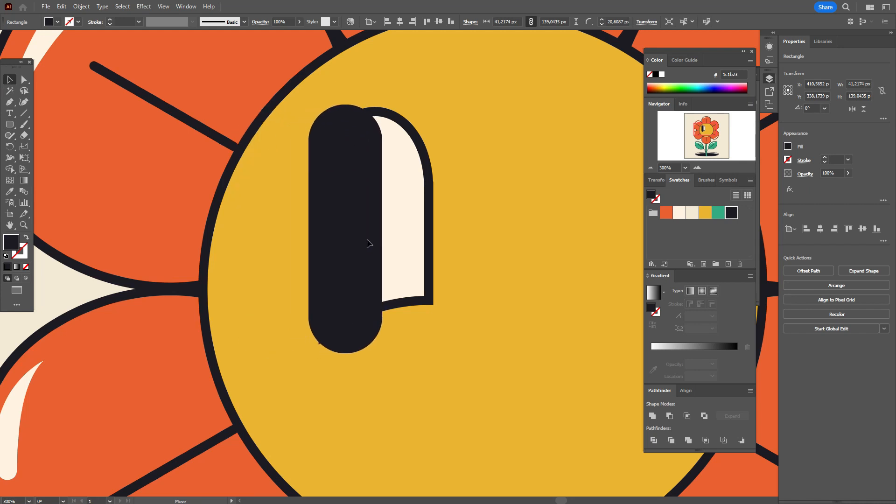
{"action": "left_click", "coordinate": [397, 242], "text": "shift"}
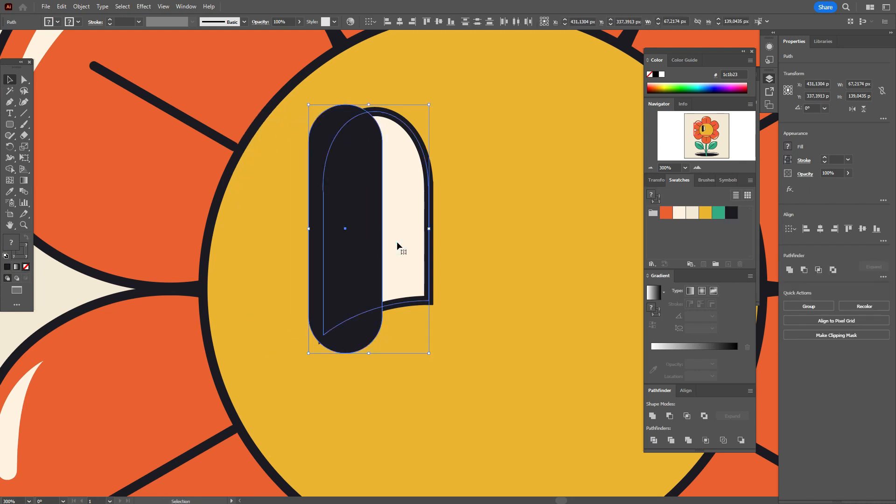
{"action": "left_click", "coordinate": [457, 235]}
{"action": "left_click_drag", "start_coordinate": [365, 233], "coordinate": [391, 231]}
- Trim away the part of the dark rounded rectangle outside the eye with the Shape Builder, leaving a pupil
{"action": "left_click", "coordinate": [421, 242]}
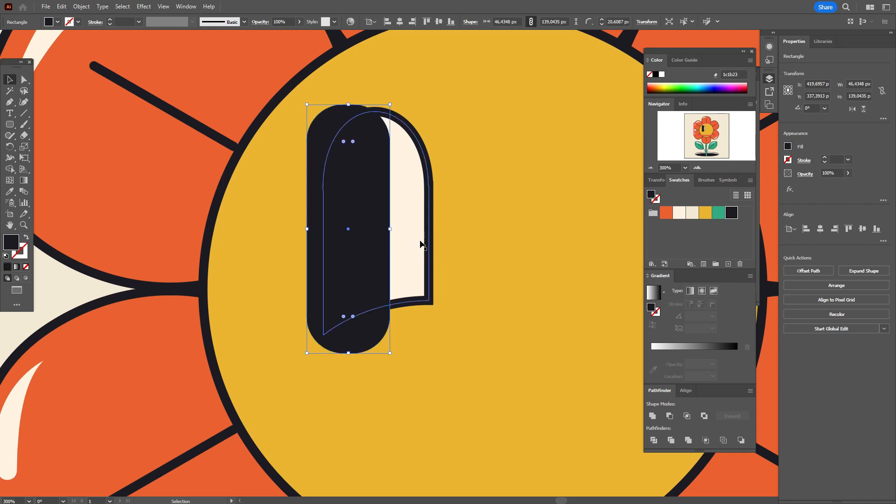
{"action": "left_click", "coordinate": [369, 234], "text": "shift"}
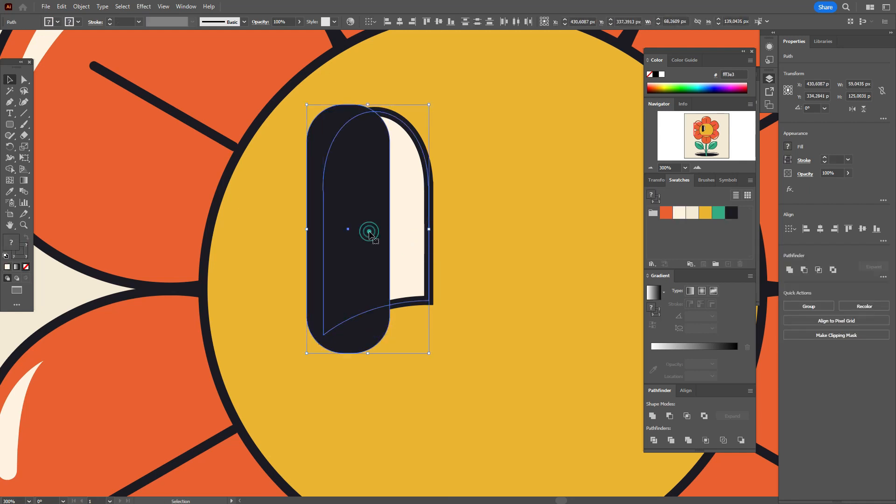
{"action": "left_click", "coordinate": [9, 169]}
{"action": "left_click", "coordinate": [322, 219], "text": "alt"}
{"action": "left_click", "coordinate": [10, 79]}
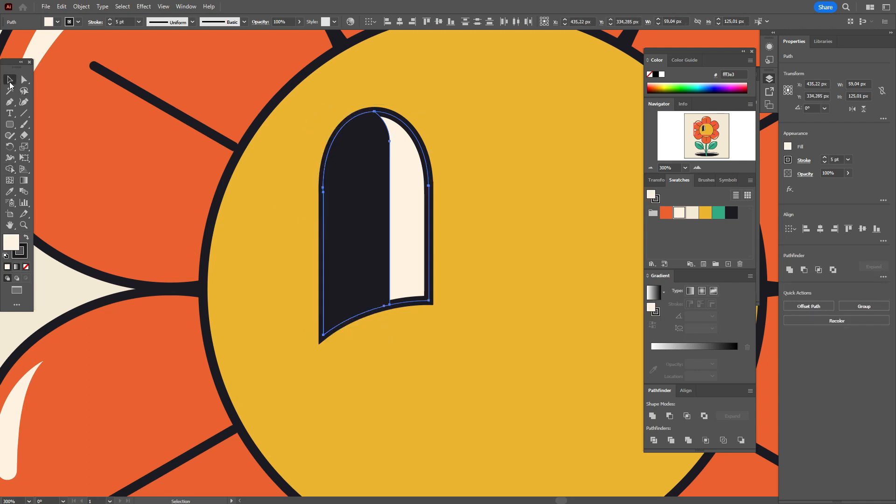
{"action": "left_click", "coordinate": [476, 108]}
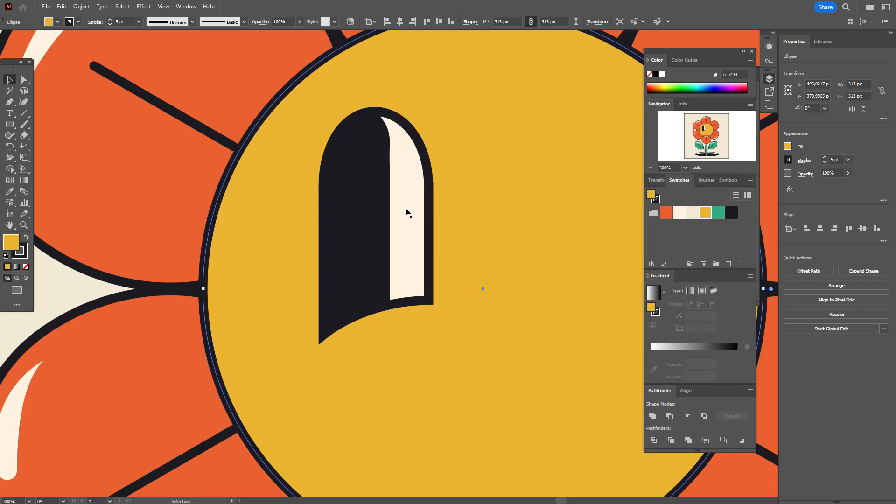
- Draw a small cream triangle without stroke across the pupil's upper right edge, its tip pointing left into the pupil
{"action": "left_click", "coordinate": [366, 211]}
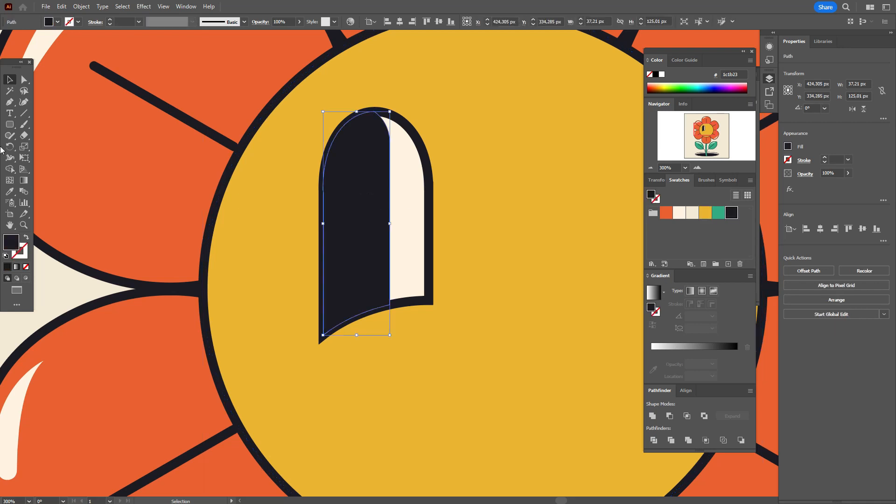
{"action": "left_click", "coordinate": [407, 242]}
{"action": "left_click", "coordinate": [10, 102]}
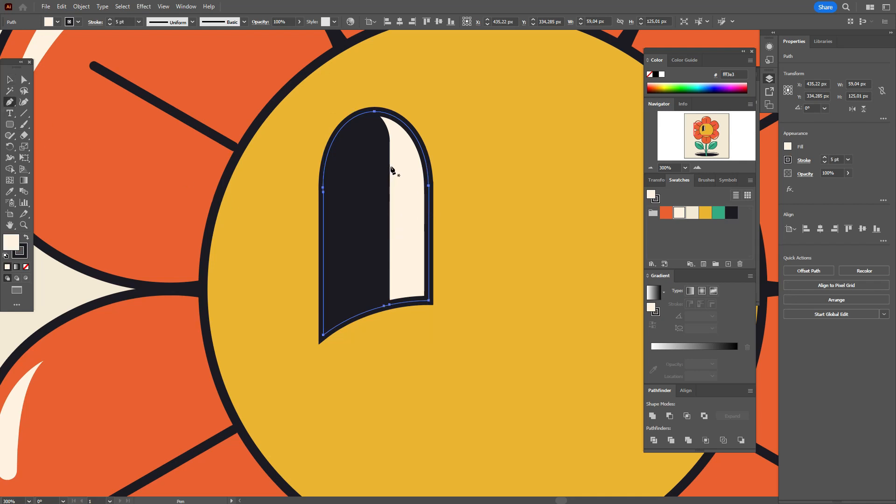
{"action": "left_click", "coordinate": [396, 154]}
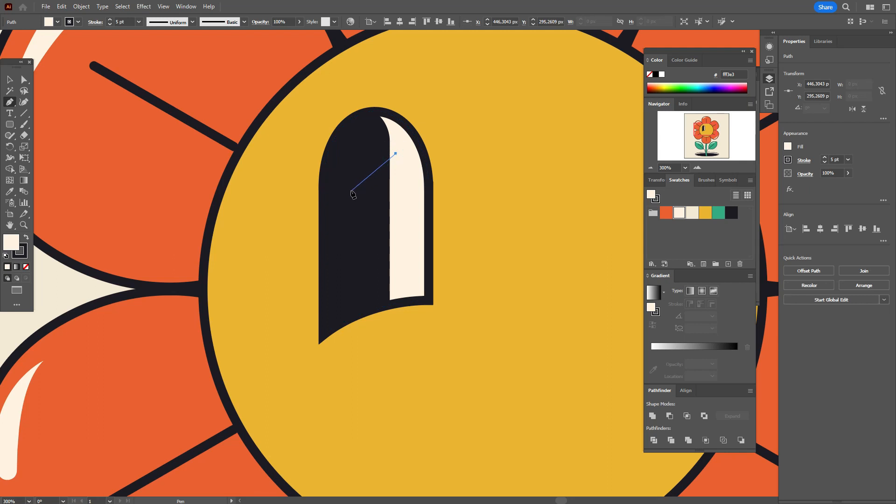
{"action": "left_click", "coordinate": [345, 192]}
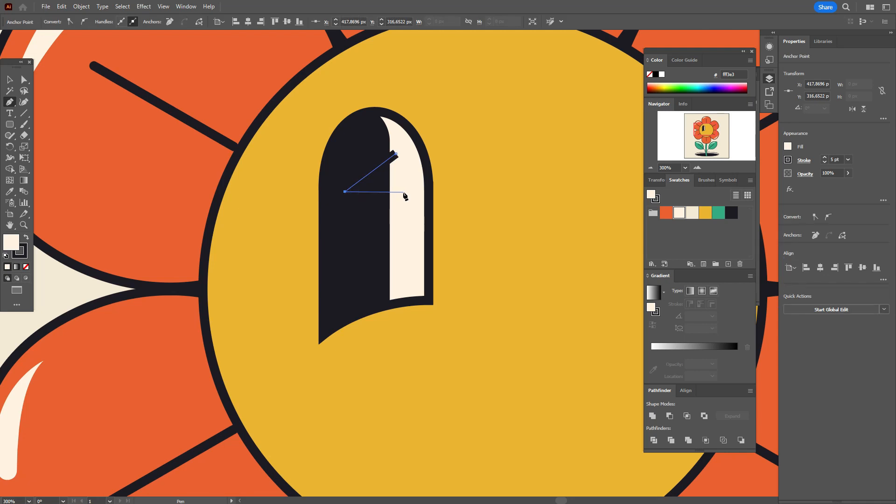
{"action": "left_click", "coordinate": [403, 192]}
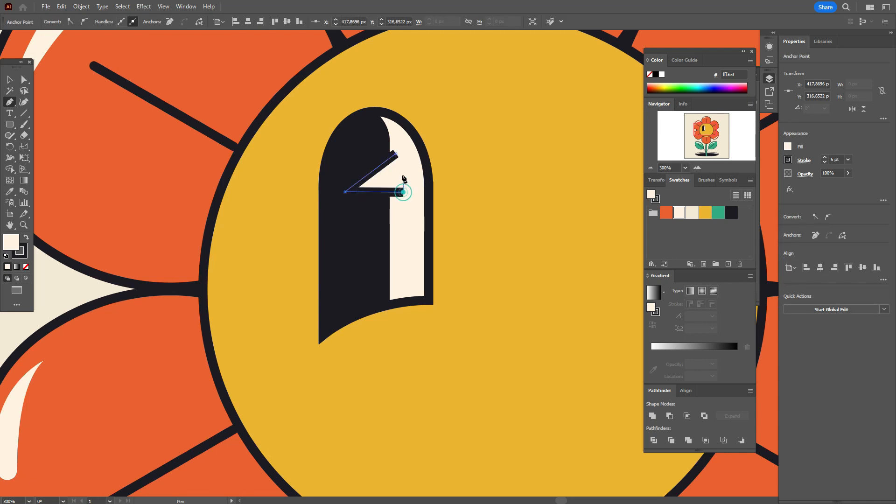
{"action": "left_click", "coordinate": [396, 153]}
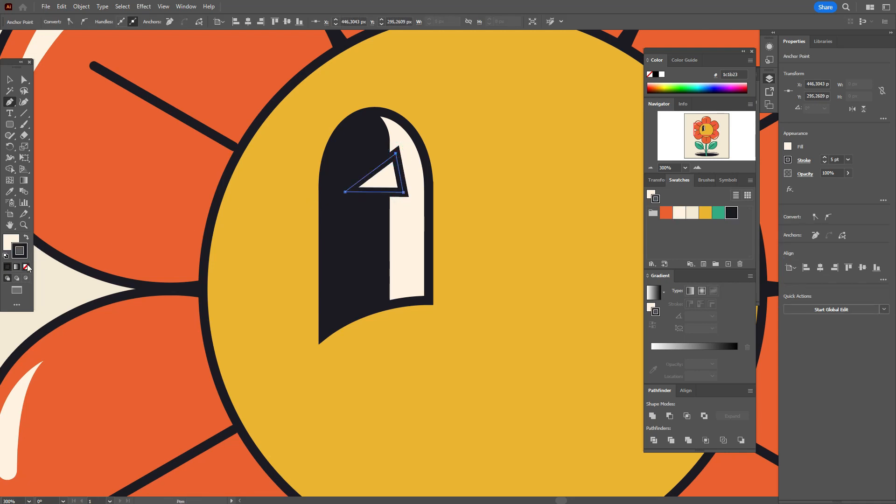
{"action": "left_click", "coordinate": [26, 267]}
- Subtract the small triangle from the dark pupil to cut a wedge-shaped notch
{"action": "left_click", "coordinate": [12, 83]}
{"action": "left_click", "coordinate": [340, 255], "text": "shift"}
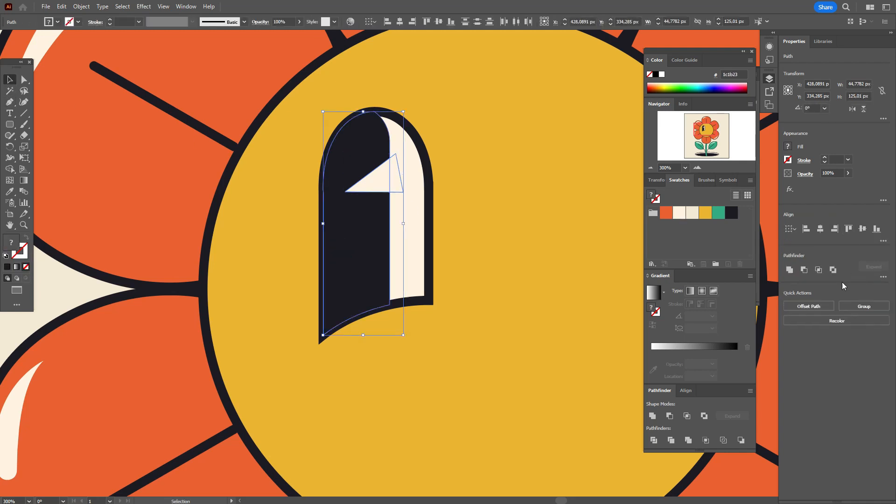
{"action": "left_click", "coordinate": [805, 270]}
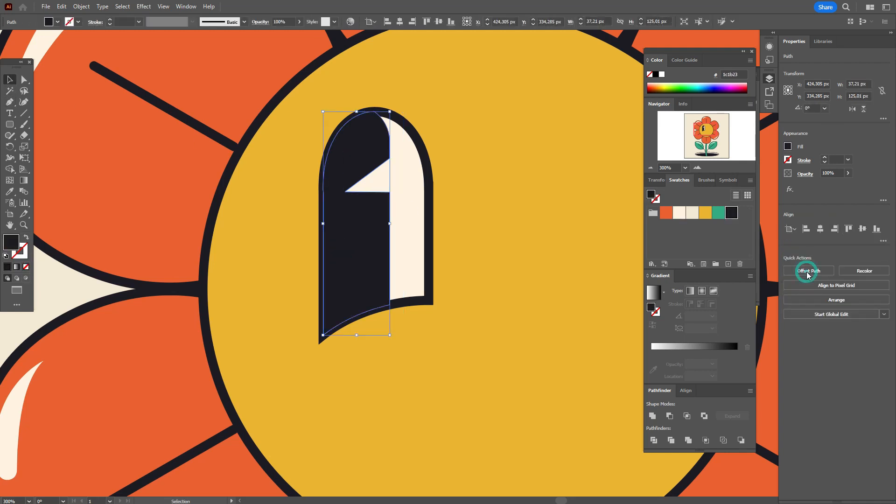
{"action": "left_click", "coordinate": [447, 187]}
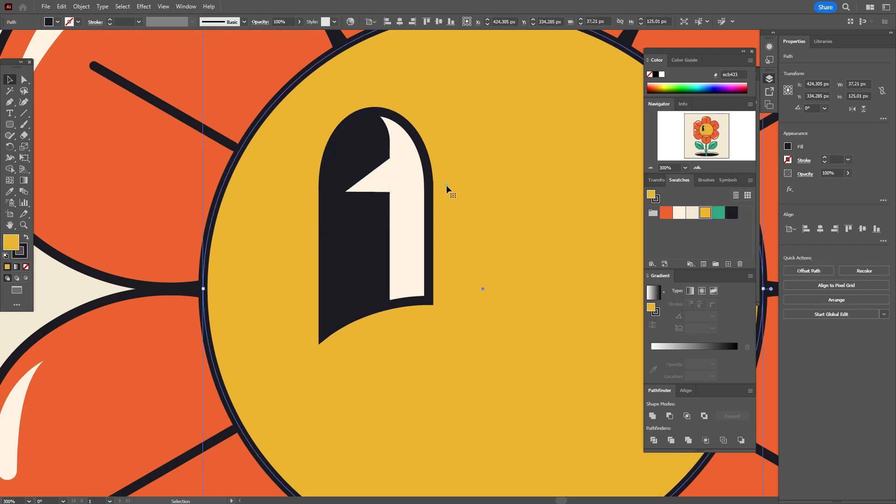
{"action": "left_click", "coordinate": [365, 235]}
{"action": "left_click", "coordinate": [455, 232]}
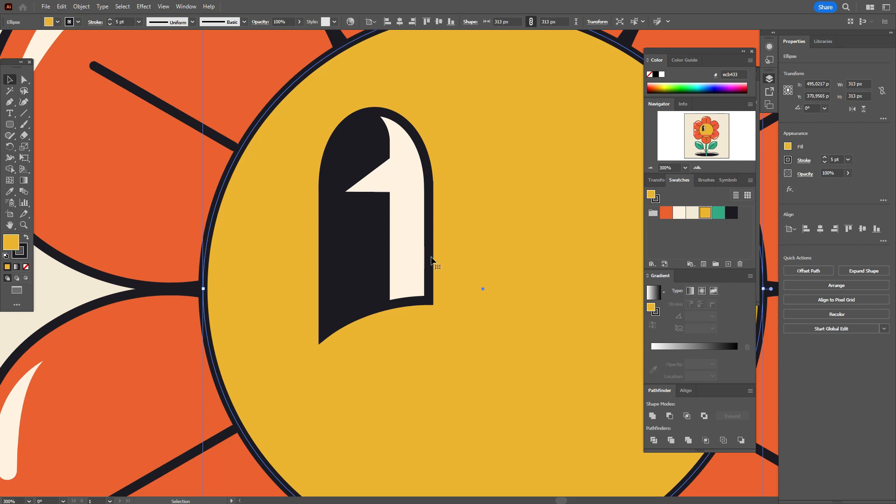
{"action": "left_click", "coordinate": [362, 267]}
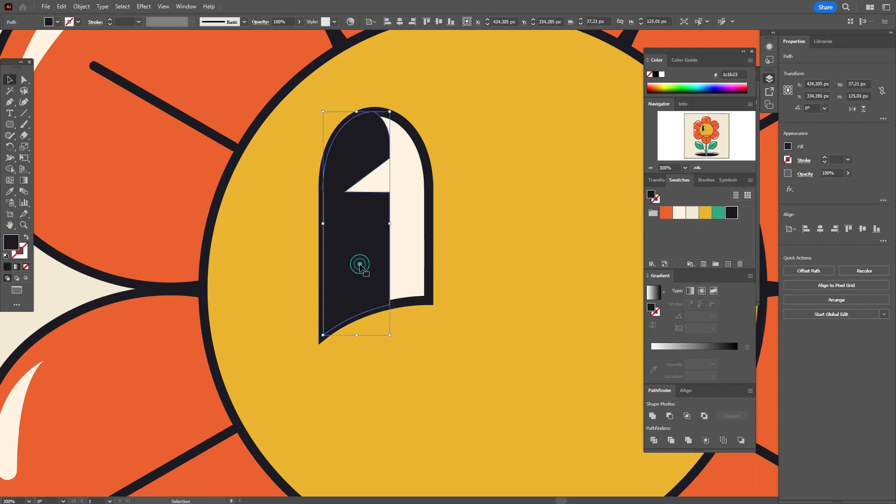
- Draw an unfilled, dark 5 pt curve with round caps, about 115 px wide, along the eye's lower edge and past both sides
{"action": "left_click", "coordinate": [412, 307]}
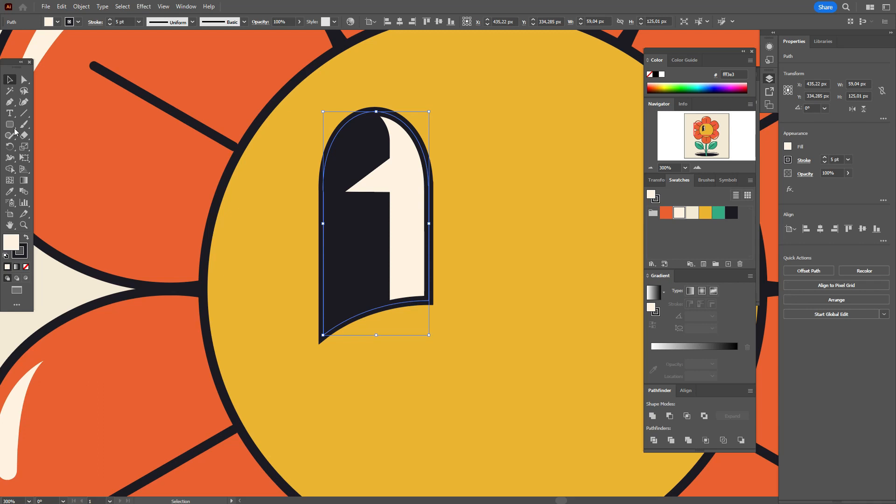
{"action": "left_click", "coordinate": [7, 104]}
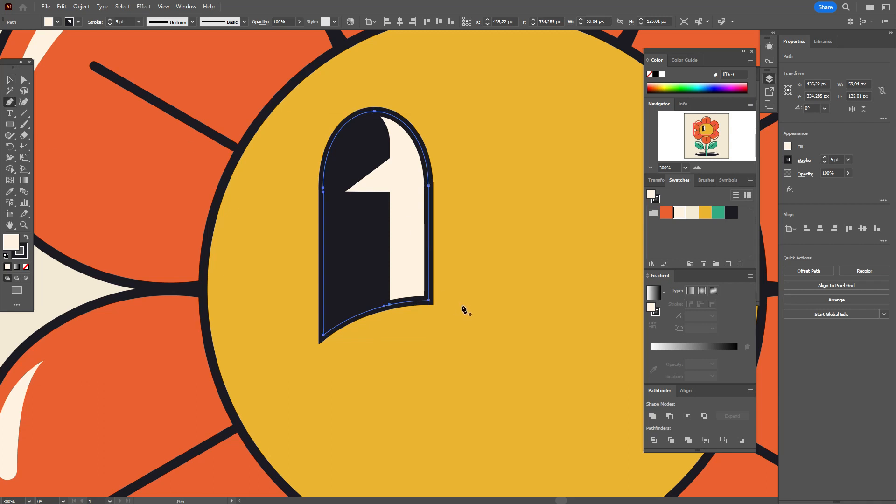
{"action": "left_click", "coordinate": [284, 360]}
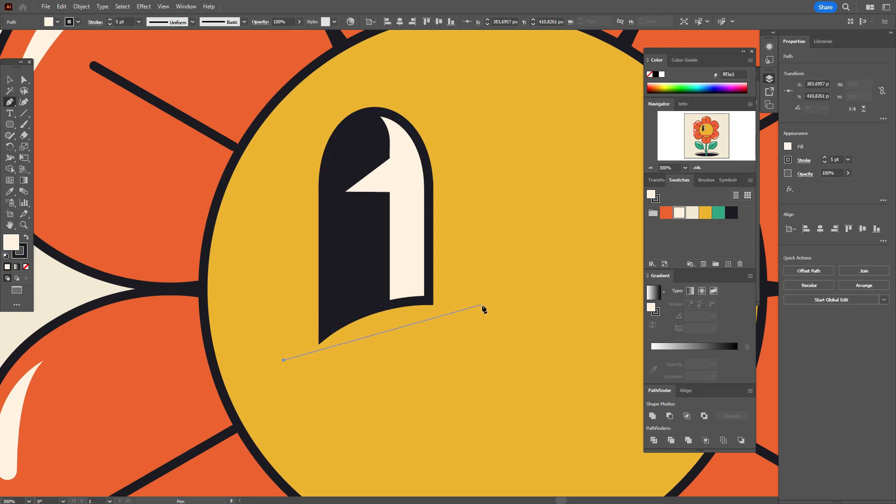
{"action": "mouse_move", "coordinate": [489, 315]}
{"action": "left_mouse_down"}
{"action": "mouse_move", "coordinate": [558, 361]}
{"action": "mouse_move", "coordinate": [593, 364]}
{"action": "left_mouse_up"}
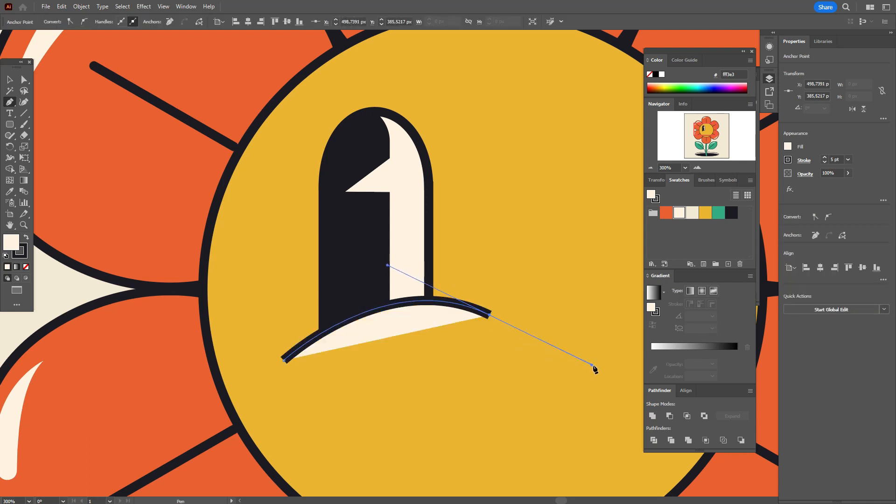
{"action": "left_click", "coordinate": [27, 267]}
{"action": "left_click", "coordinate": [23, 256]}
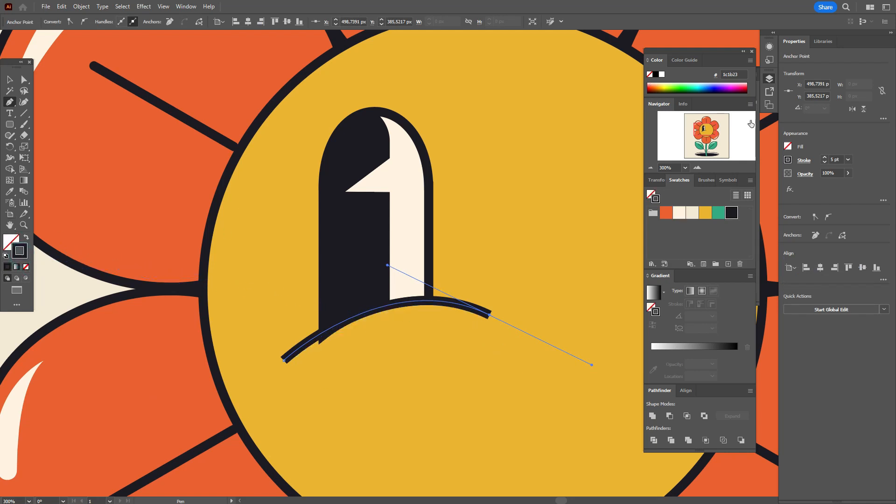
{"action": "left_click", "coordinate": [805, 160]}
{"action": "left_click", "coordinate": [754, 185]}
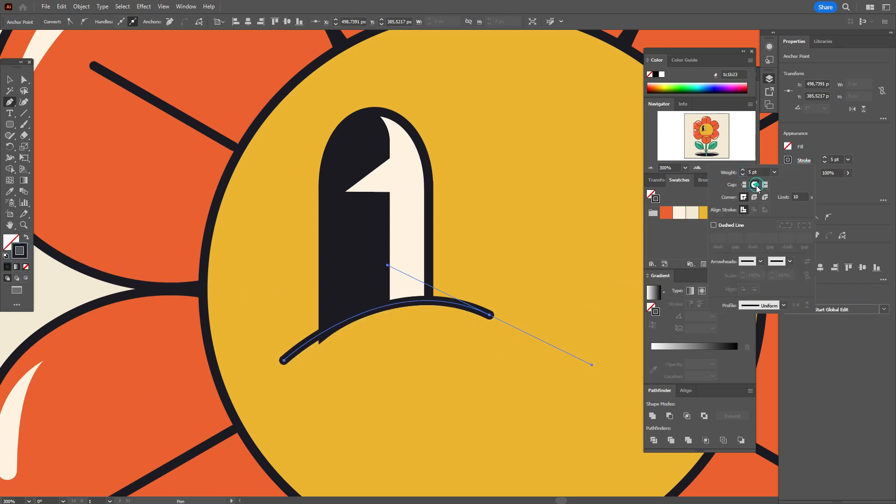
{"action": "left_click", "coordinate": [24, 80]}
{"action": "left_click", "coordinate": [100, 120]}
{"action": "key", "text": "ctrl+z"}
{"action": "left_click", "coordinate": [24, 81]}
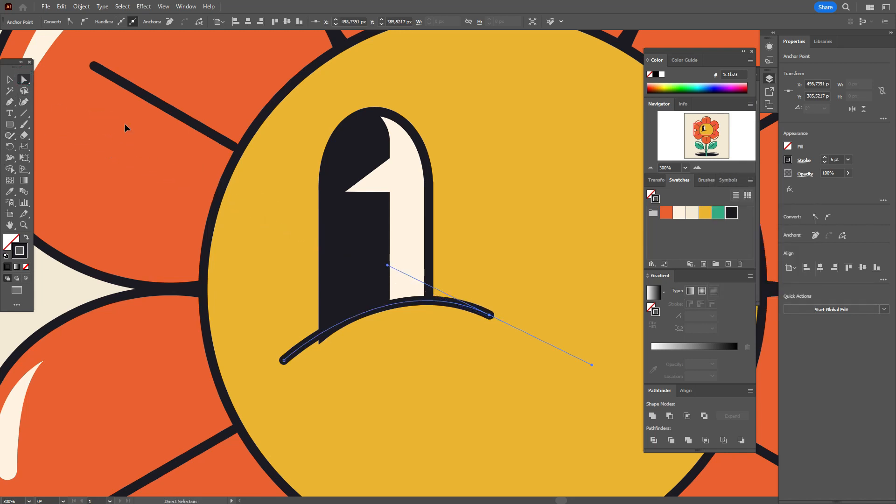
{"action": "left_click", "coordinate": [124, 124]}
{"action": "left_click", "coordinate": [285, 360]}
{"action": "left_click", "coordinate": [311, 339]}
{"action": "left_click", "coordinate": [472, 310]}
{"action": "left_click", "coordinate": [490, 315]}
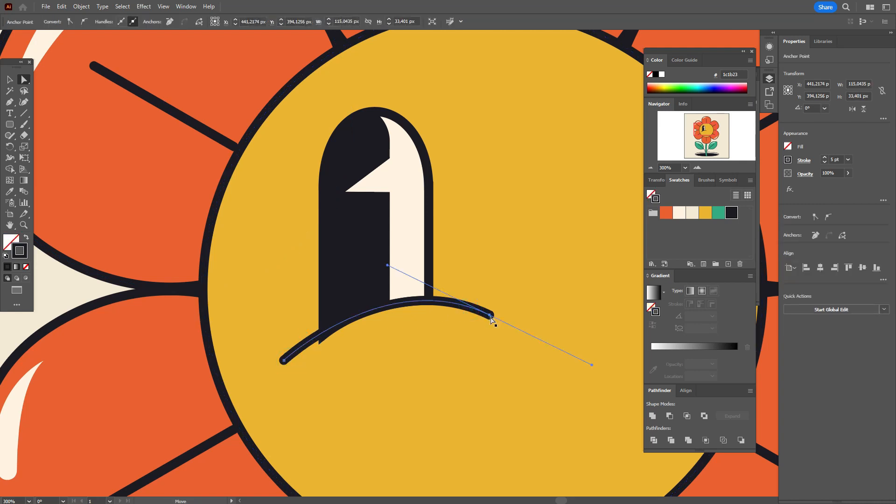
{"action": "key", "text": "ctrl+z"}
{"action": "left_click_drag", "start_coordinate": [485, 317], "coordinate": [484, 316]}
{"action": "key", "text": "ctrl+z"}
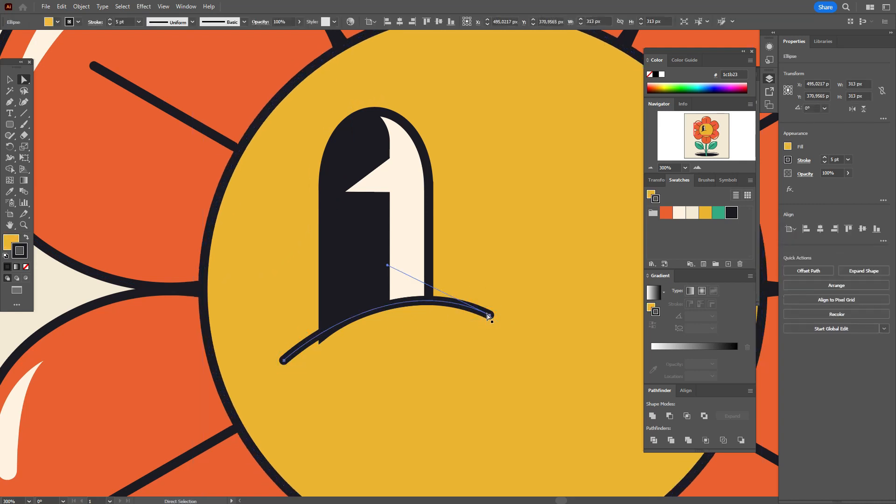
- Move the lower curve's right end inward to about X 487, Y 385 px, and shift its left end slightly down and inward
{"action": "left_click", "coordinate": [489, 315]}
{"action": "left_click_drag", "start_coordinate": [472, 315], "coordinate": [468, 314]}
{"action": "left_click", "coordinate": [284, 361]}
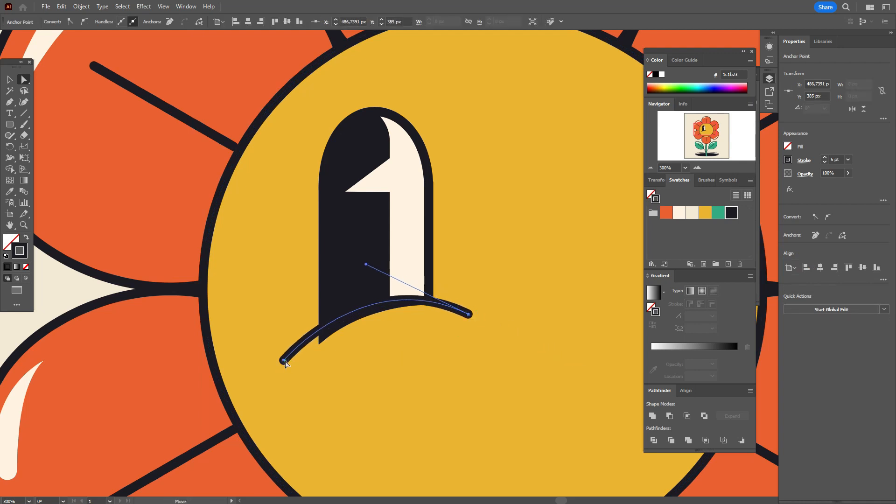
{"action": "left_click_drag", "start_coordinate": [286, 363], "coordinate": [292, 369]}
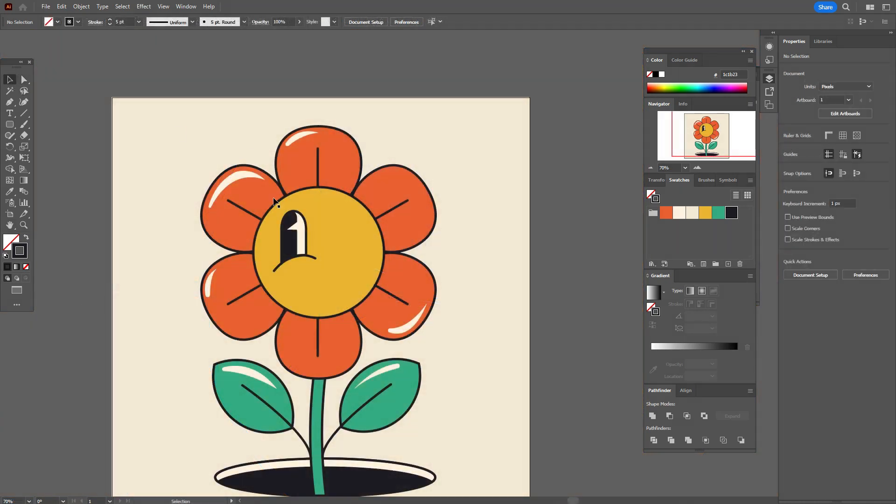
- Group the pupil, the cream eye shape and the curved line beneath it into one eye
{"action": "left_click", "coordinate": [291, 242]}
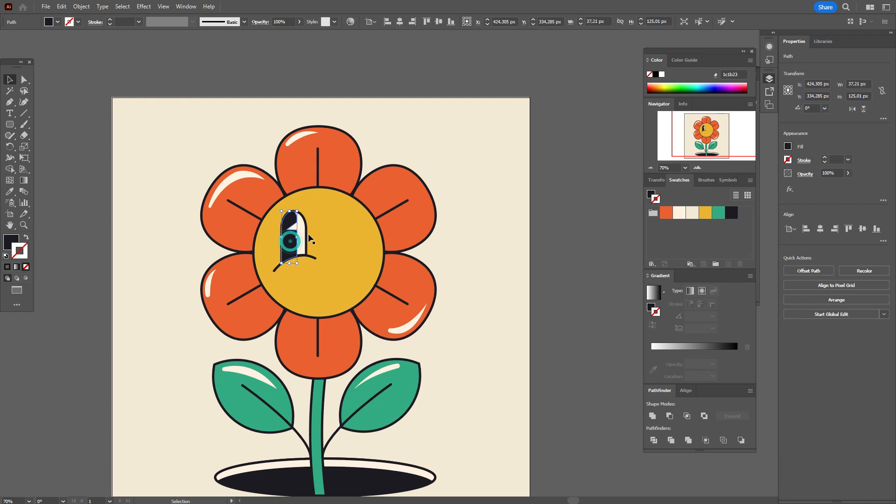
{"action": "left_click", "coordinate": [301, 236], "text": "shift"}
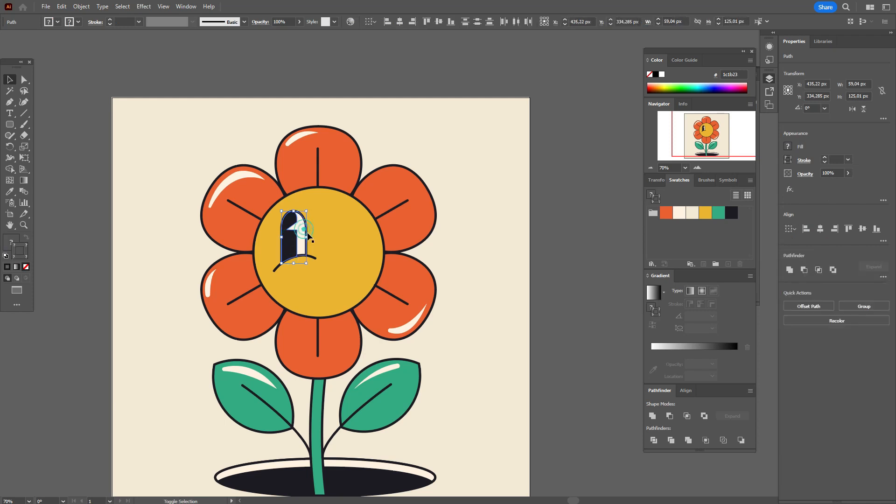
{"action": "left_click", "coordinate": [314, 260], "text": "shift"}
{"action": "right_click", "coordinate": [309, 255]}
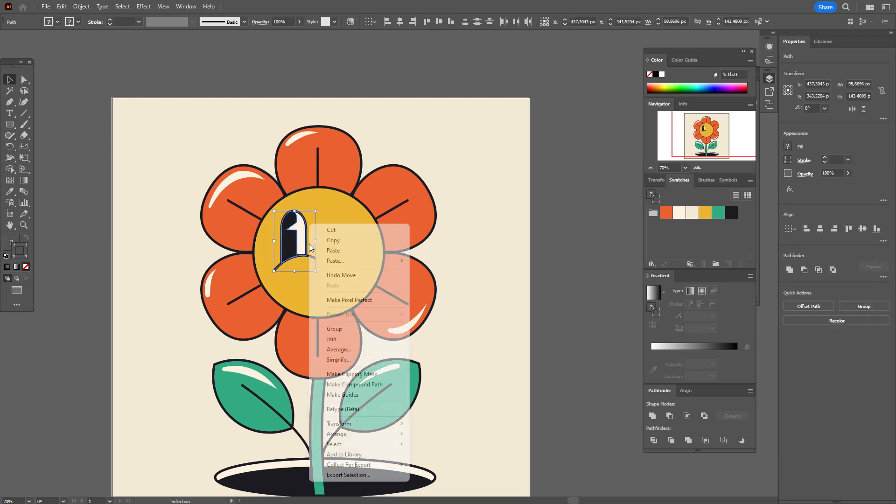
{"action": "left_click", "coordinate": [355, 329]}
- Create a vertical-axis mirrored copy of the eye and place it on the right half of the yellow center
{"action": "right_click", "coordinate": [323, 247]}
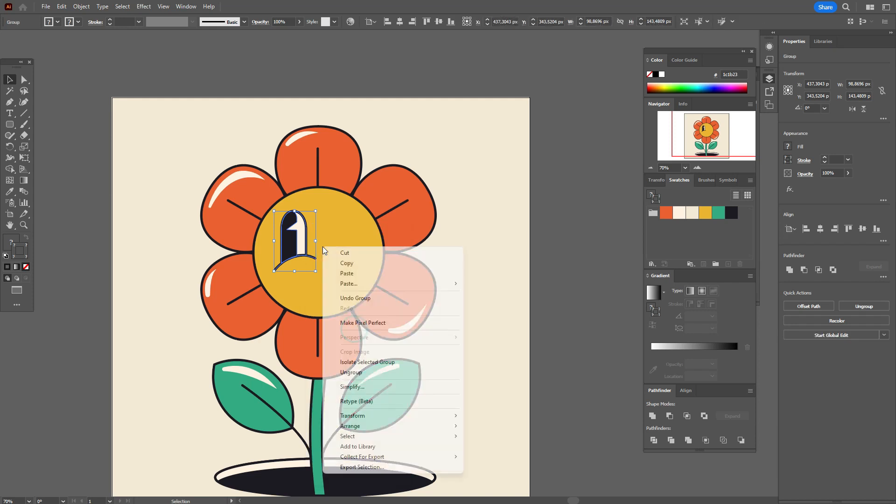
{"action": "mouse_move", "coordinate": [421, 417]}
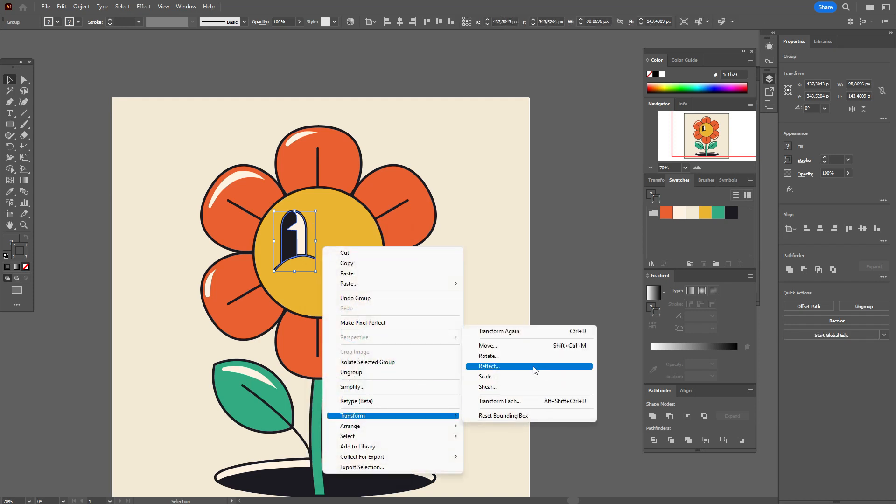
{"action": "left_click", "coordinate": [533, 366]}
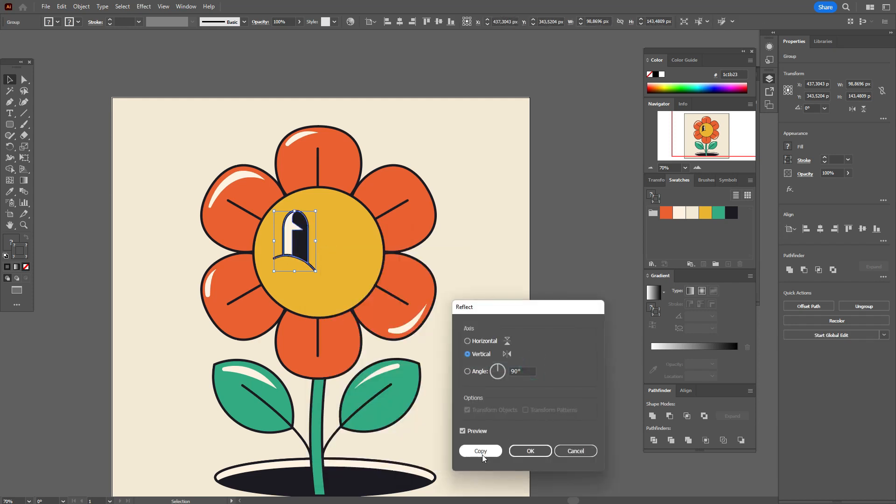
{"action": "left_click", "coordinate": [484, 452]}
{"action": "left_click_drag", "start_coordinate": [305, 252], "coordinate": [356, 251]}
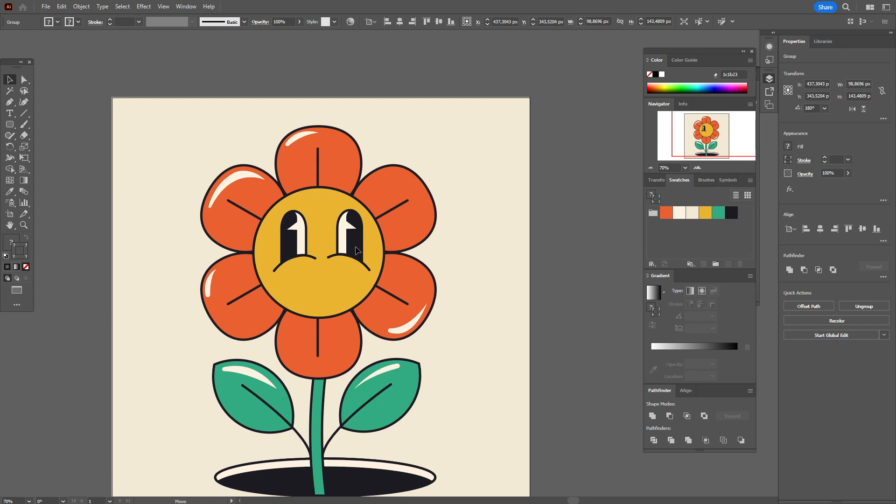
{"action": "left_click", "coordinate": [551, 230]}
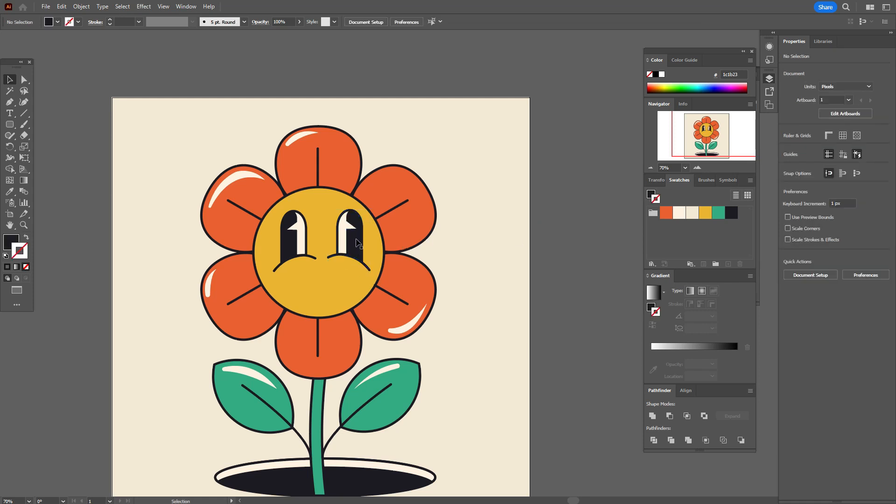
- Ungroup the right eye and reflect its dark pupil across the vertical axis
{"action": "left_click", "coordinate": [357, 242]}
{"action": "right_click", "coordinate": [351, 233]}
{"action": "left_click", "coordinate": [402, 364]}
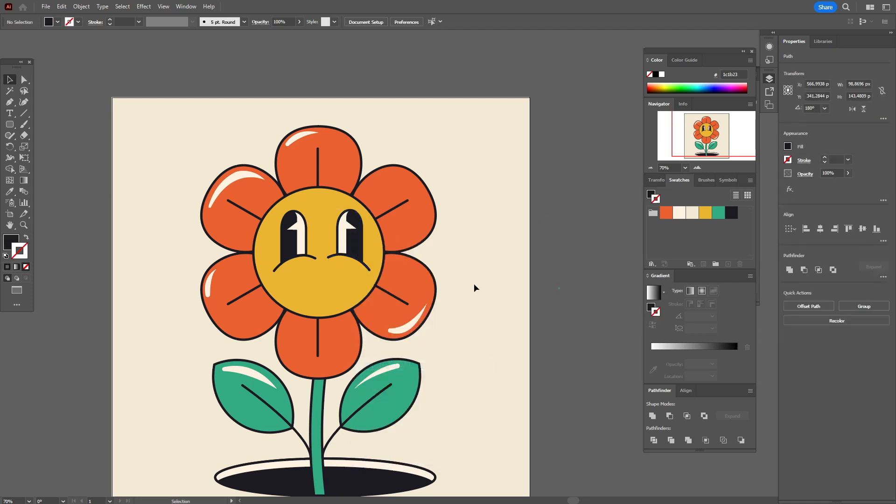
{"action": "left_click", "coordinate": [354, 243]}
{"action": "right_click", "coordinate": [355, 243]}
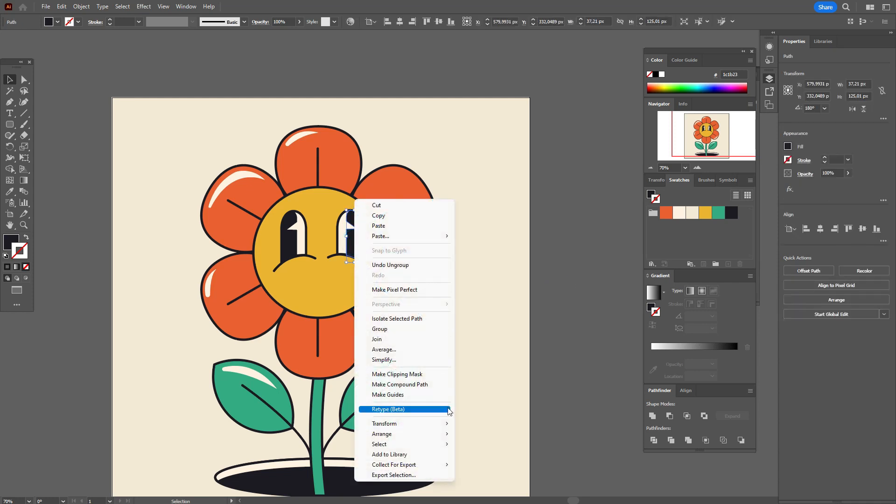
{"action": "mouse_move", "coordinate": [439, 424]}
{"action": "left_click", "coordinate": [495, 377]}
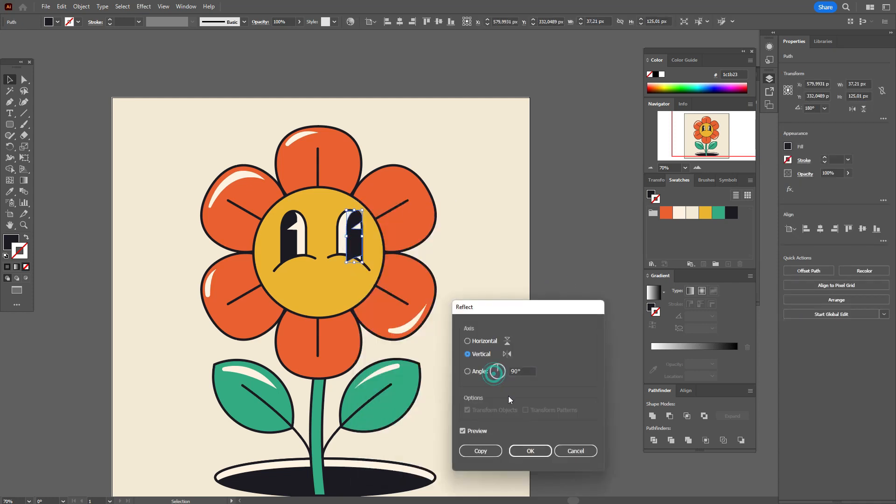
{"action": "left_click", "coordinate": [517, 449]}
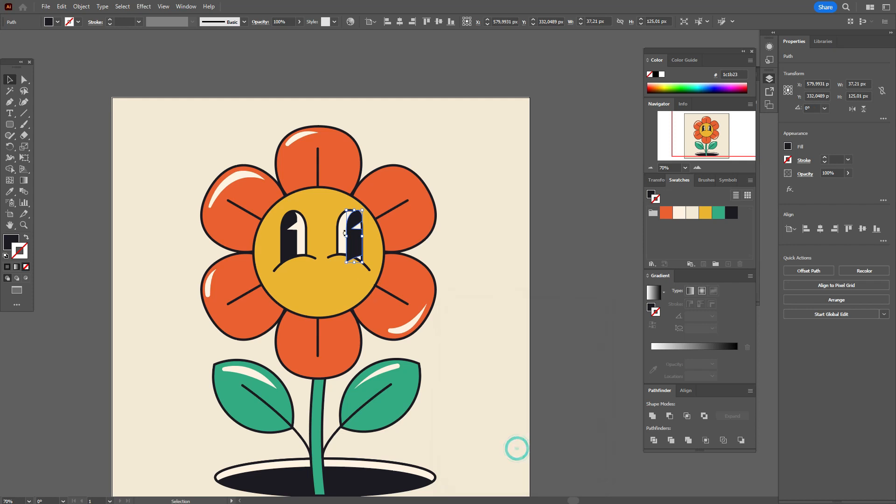
- Move the right eye's pupil against the eye's left inner edge, to about X 560, Y 331 px
{"action": "left_click_drag", "start_coordinate": [357, 248], "coordinate": [348, 246]}
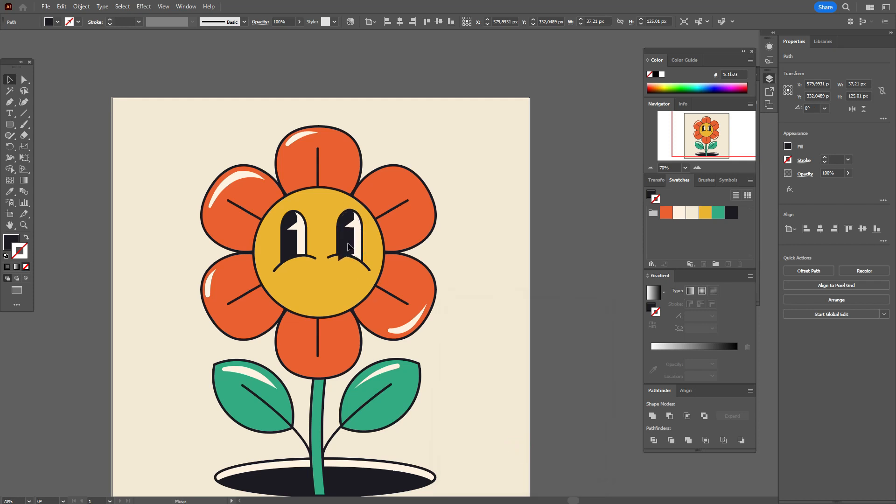
{"action": "left_click_drag", "start_coordinate": [348, 247], "coordinate": [348, 247]}
{"action": "left_click", "coordinate": [23, 225]}
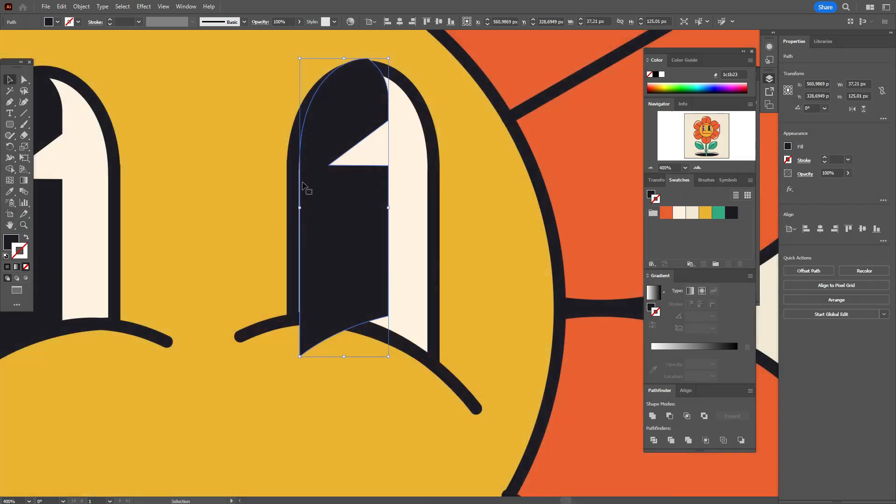
{"action": "key", "text": "v"}
{"action": "left_click", "coordinate": [311, 195]}
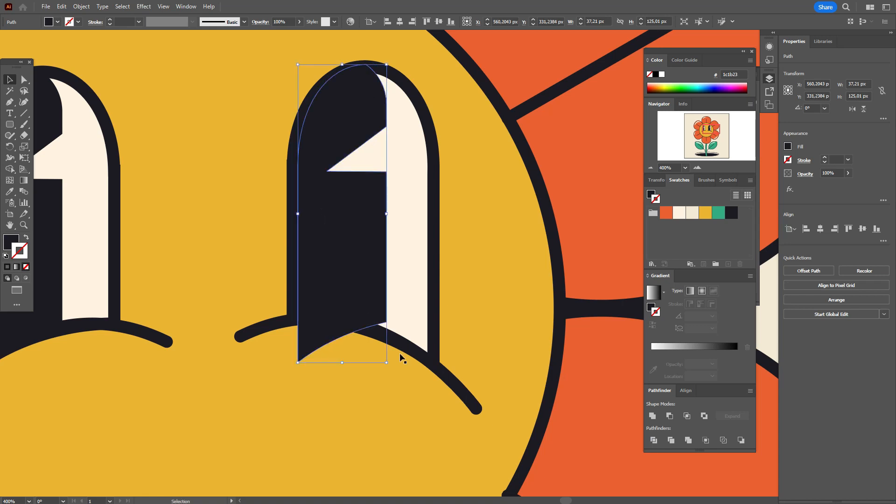
- Trim off the part of the right pupil that sticks out below the eye's lower curve using the Shape Builder
{"action": "left_click", "coordinate": [402, 325], "text": "shift"}
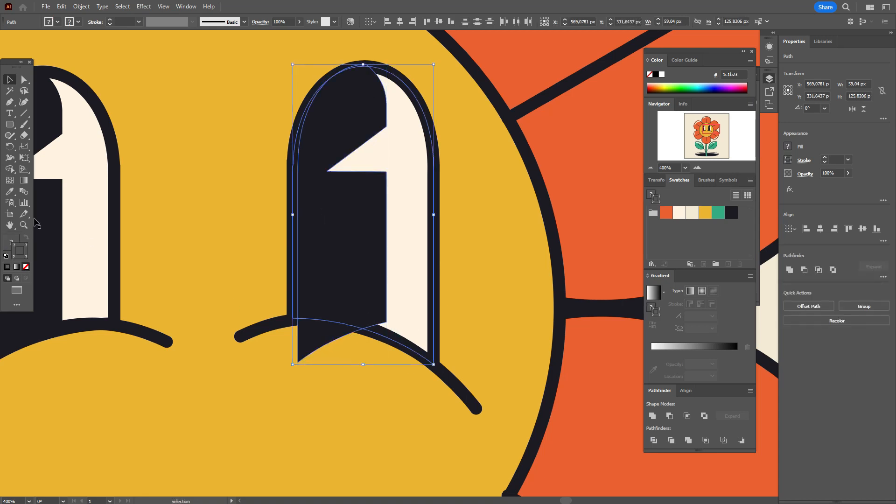
{"action": "left_click", "coordinate": [11, 170]}
{"action": "left_click", "coordinate": [311, 331], "text": "alt"}
{"action": "left_click", "coordinate": [11, 80]}
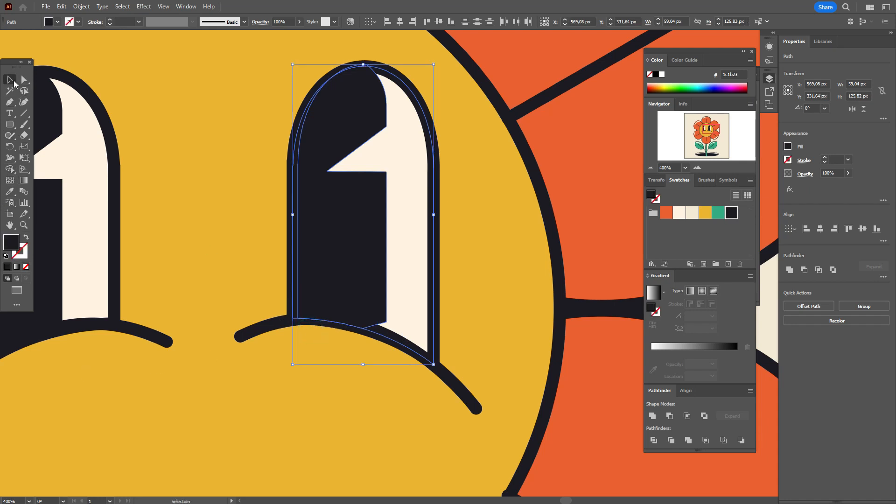
- Nudge the right pupil's two lower-right anchor points down until the pupil's bottom edge meets the eye's lower curve
{"action": "left_click", "coordinate": [23, 82]}
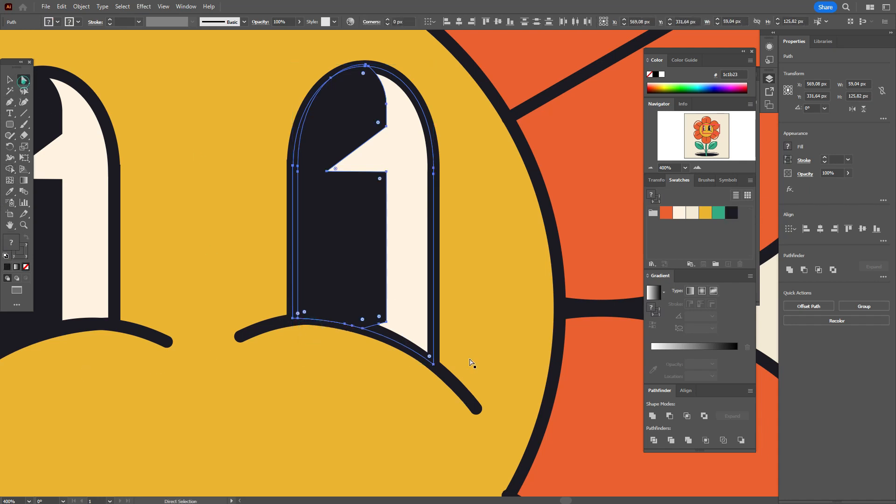
{"action": "left_click", "coordinate": [383, 323]}
{"action": "left_click", "coordinate": [380, 325], "text": "shift"}
{"action": "key", "text": "Down"}
{"action": "key", "text": "Down"}
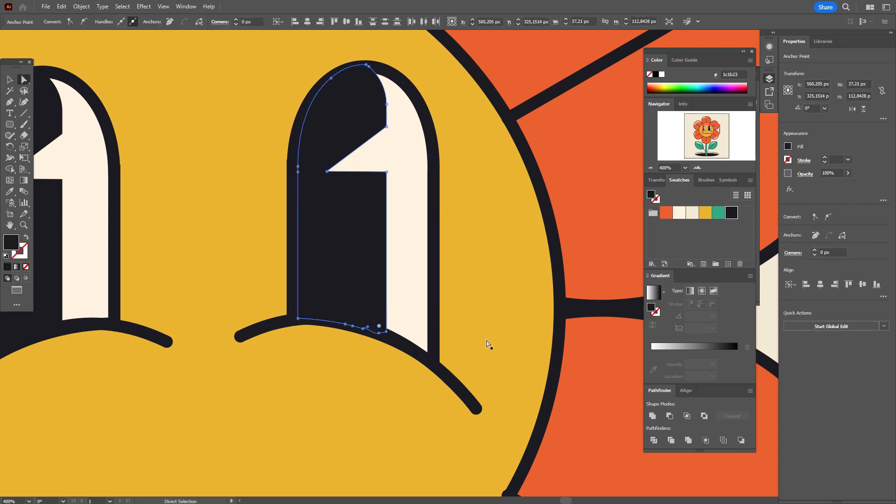
{"action": "left_click", "coordinate": [486, 343]}
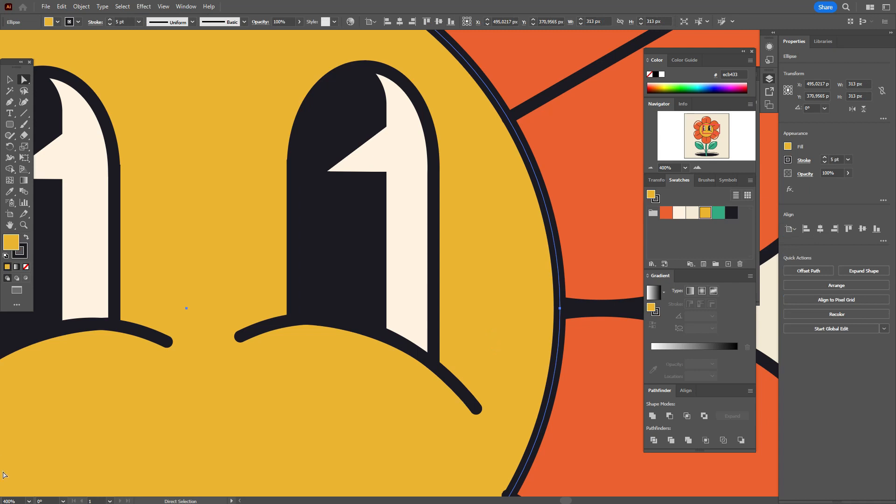
{"action": "left_click", "coordinate": [20, 501]}
{"action": "key", "text": "Return"}
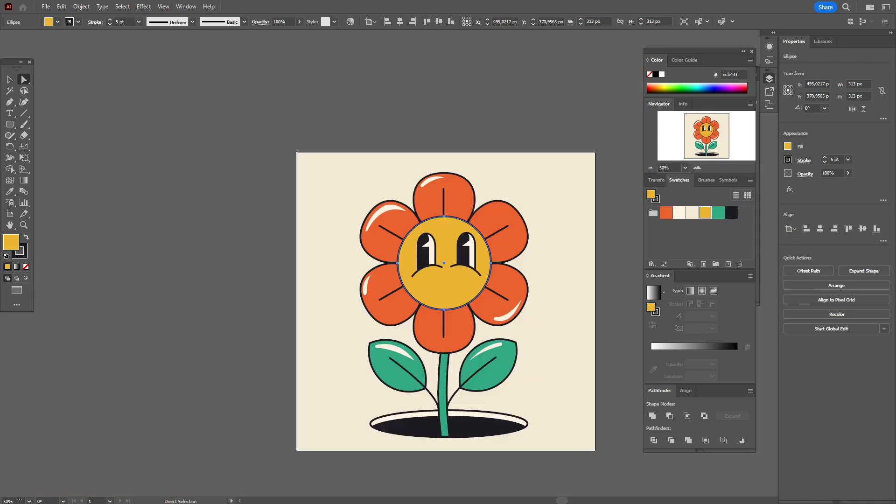
{"action": "left_click", "coordinate": [187, 346]}
- Draw a dark circle without stroke, about 8 px in diameter, just below the left eye's curve
{"action": "left_click", "coordinate": [10, 225]}
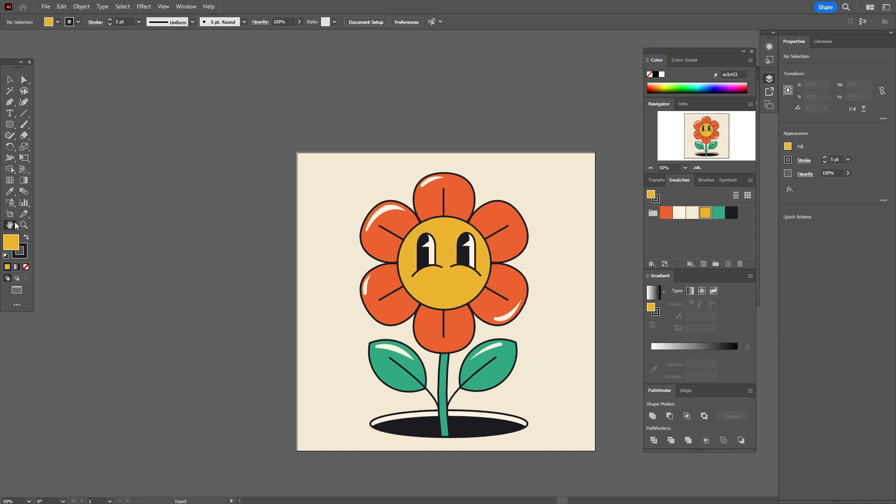
{"action": "left_click_drag", "start_coordinate": [460, 253], "coordinate": [343, 248]}
{"action": "left_click", "coordinate": [23, 225]}
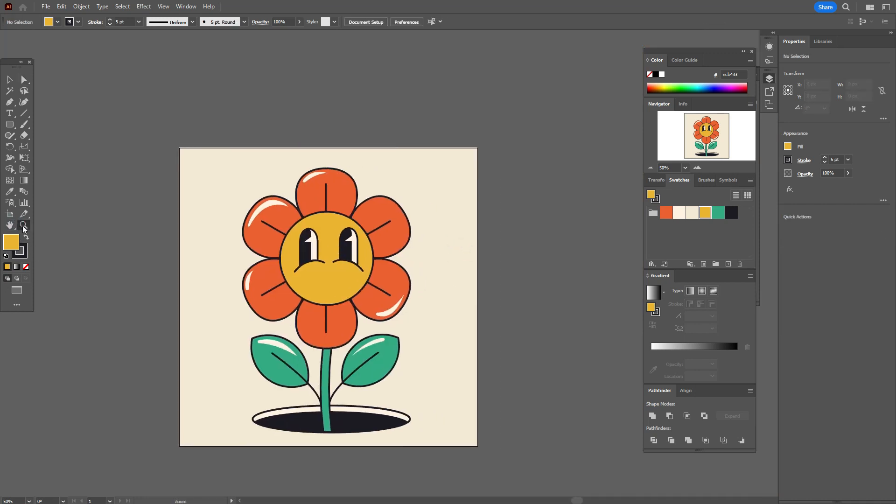
{"action": "left_click", "coordinate": [343, 247]}
{"action": "left_click", "coordinate": [346, 250]}
{"action": "left_click", "coordinate": [346, 249]}
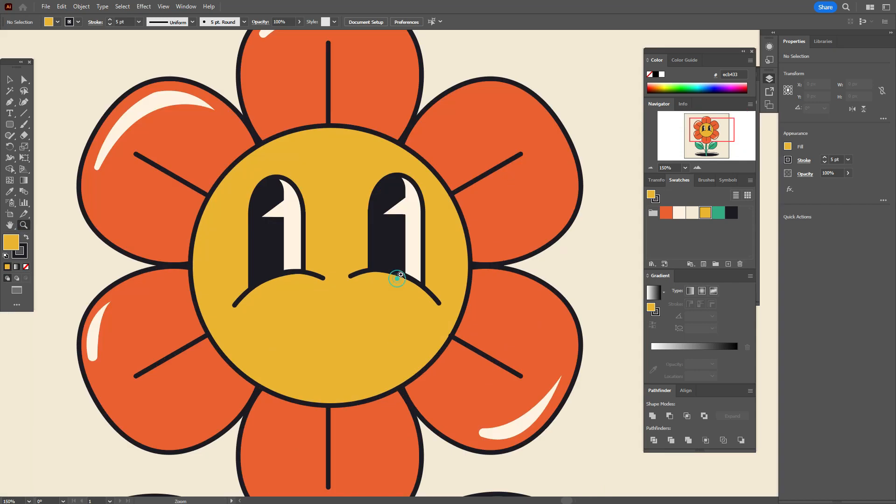
{"action": "left_click", "coordinate": [401, 274]}
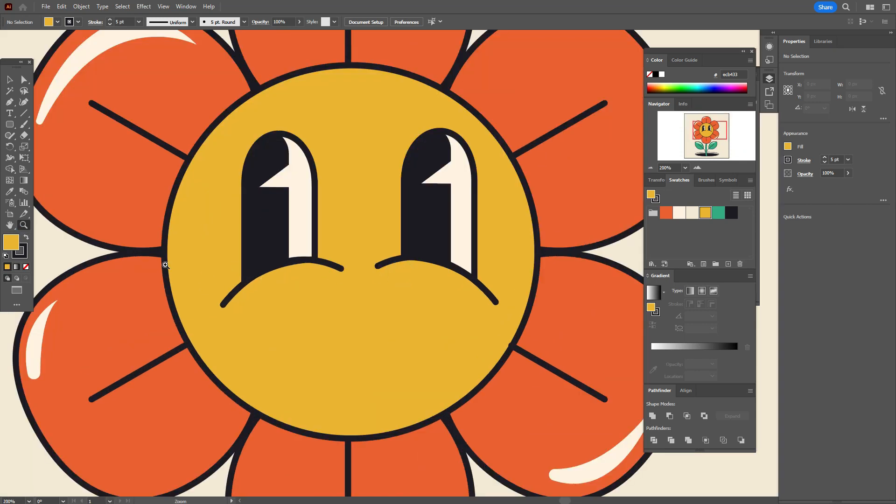
{"action": "left_click", "coordinate": [25, 267]}
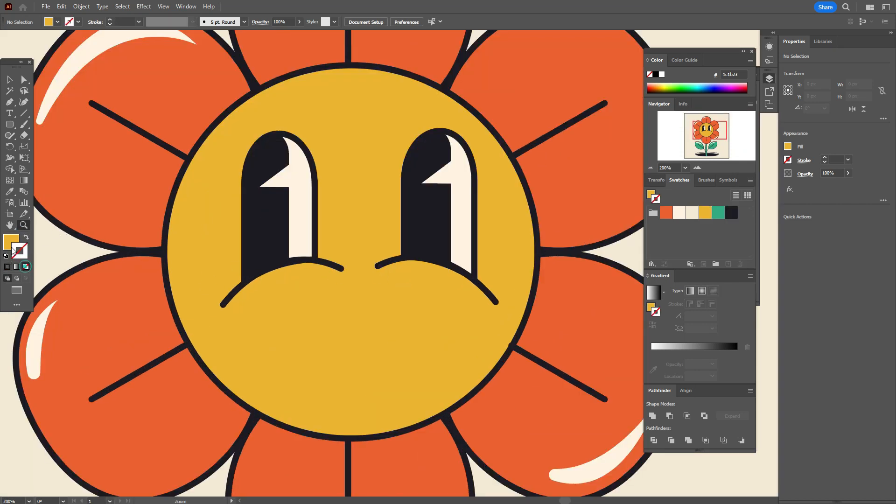
{"action": "left_click", "coordinate": [732, 214]}
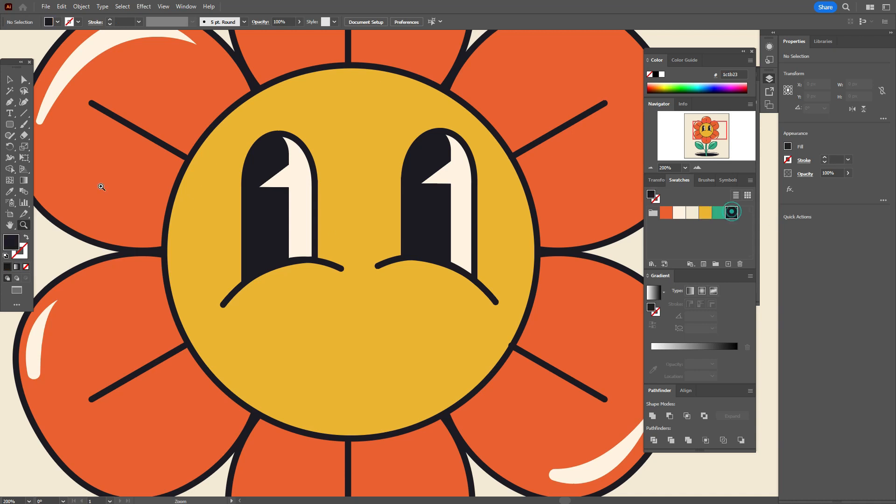
{"action": "left_click_drag", "start_coordinate": [10, 124], "coordinate": [36, 144]}
{"action": "key", "text": "l"}
{"action": "left_click_drag", "start_coordinate": [282, 276], "coordinate": [289, 281]}
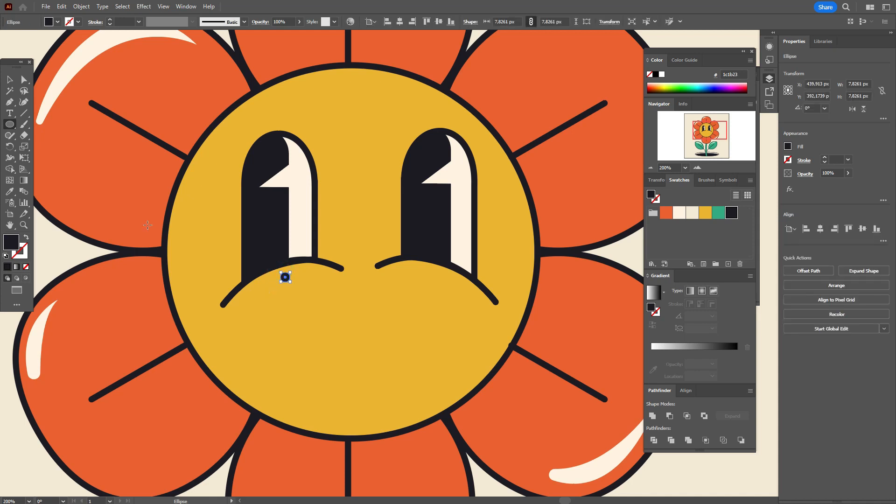
- Duplicate the dark dot to form three freckles under each eye, and adjust the outer dots' spacing along the curves
{"action": "left_click", "coordinate": [9, 79]}
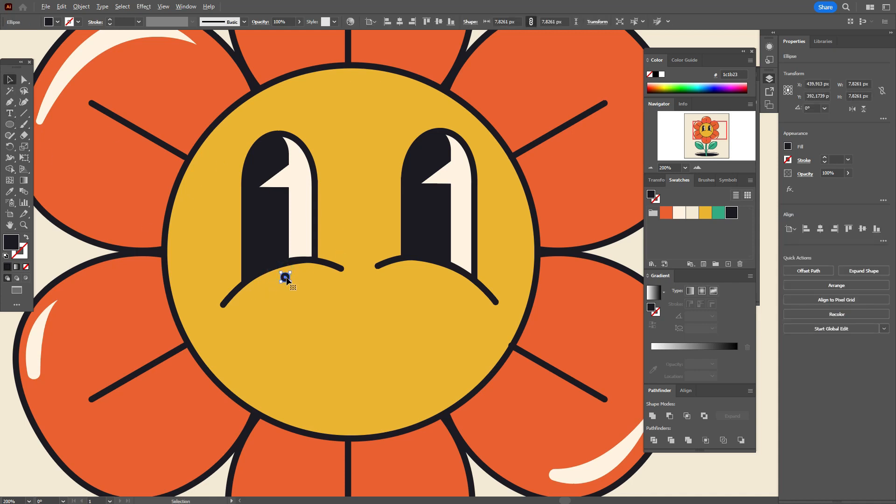
{"action": "left_click_drag", "start_coordinate": [286, 279], "coordinate": [404, 280]}
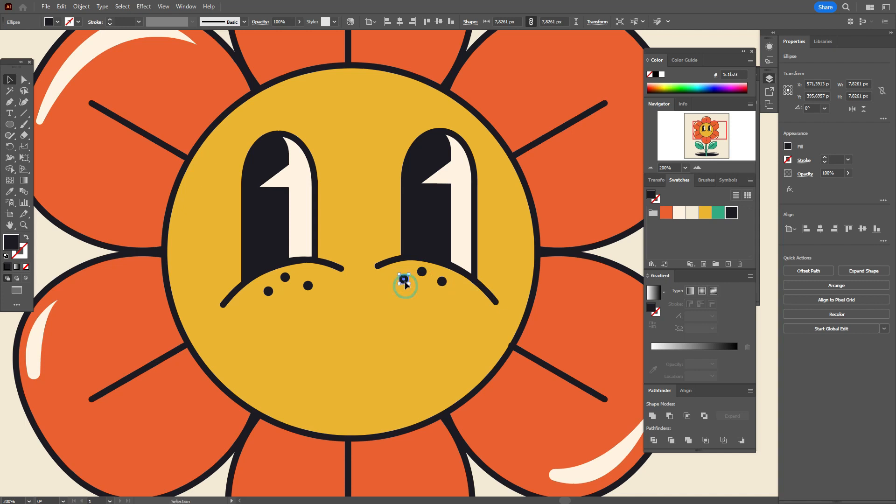
{"action": "left_click", "coordinate": [268, 292]}
{"action": "left_click_drag", "start_coordinate": [308, 286], "coordinate": [310, 280]}
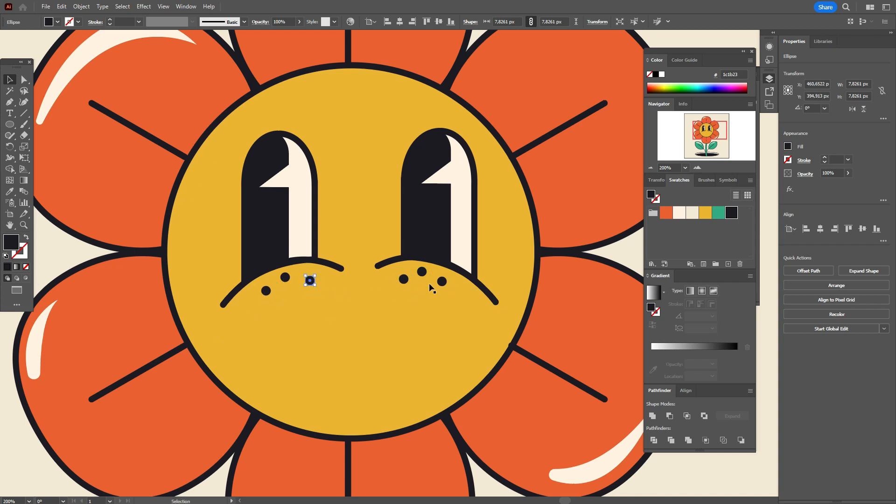
{"action": "left_click_drag", "start_coordinate": [443, 283], "coordinate": [402, 282]}
- Shift the left eye together with its lower curve and three freckles 11 px to the left
{"action": "left_click", "coordinate": [266, 233]}
{"action": "left_click", "coordinate": [286, 278], "text": "shift"}
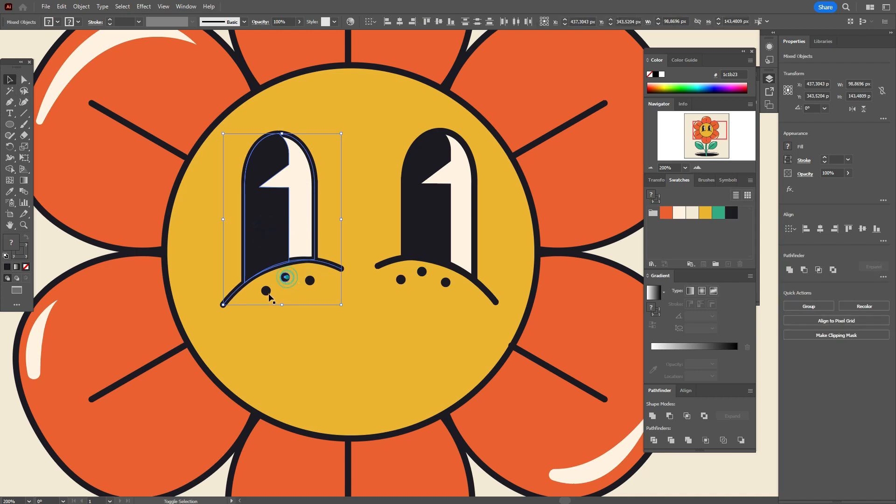
{"action": "left_click", "coordinate": [266, 291], "text": "shift"}
{"action": "left_click", "coordinate": [310, 281], "text": "shift"}
{"action": "key", "text": "Left"}
{"action": "key", "text": "Left"}
{"action": "key", "text": "Left"}
{"action": "key", "text": "Left"}
{"action": "key", "text": "Left"}
{"action": "key", "text": "Left"}
{"action": "key", "text": "Left"}
{"action": "key", "text": "Left"}
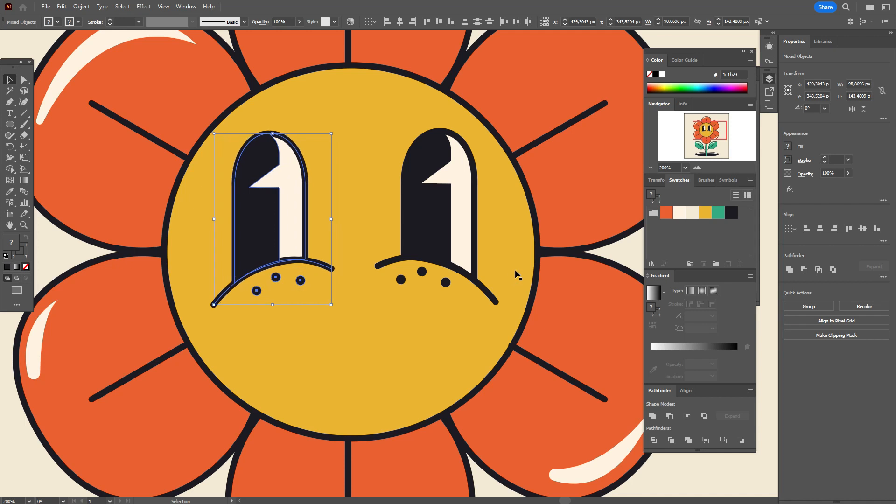
{"action": "key", "text": "Left"}
{"action": "key", "text": "Left"}
{"action": "key", "text": "Left"}
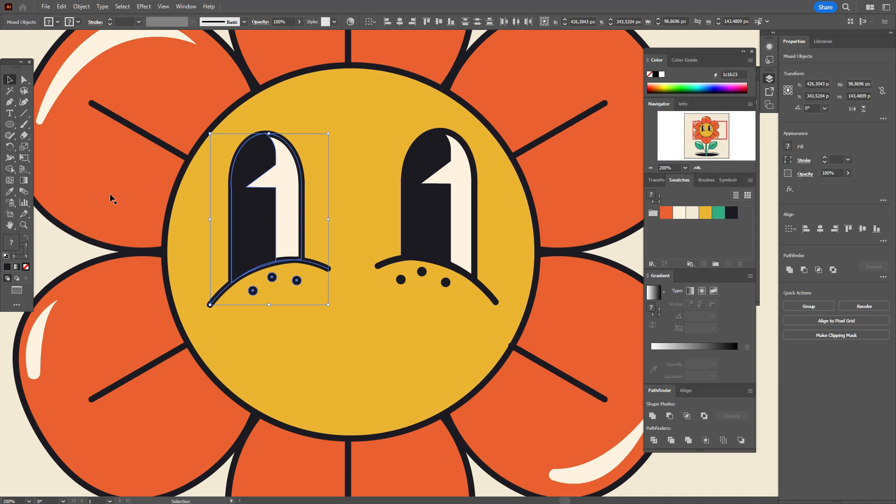
{"action": "left_click", "coordinate": [76, 251]}
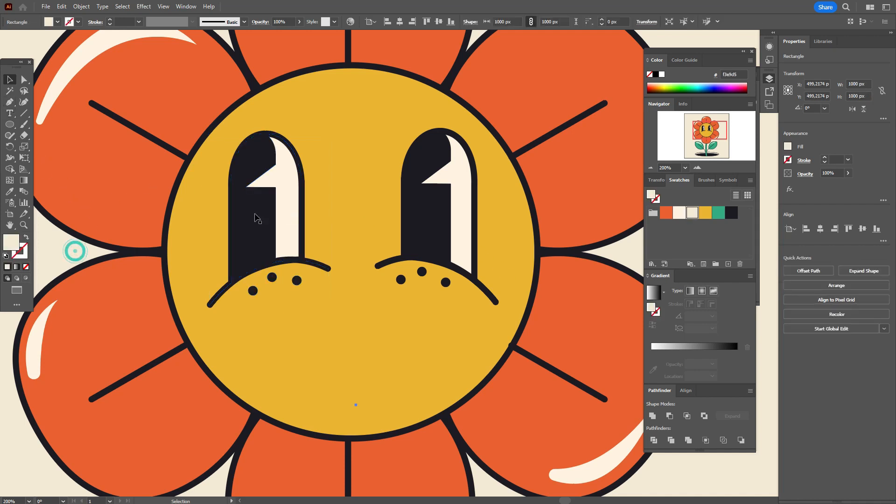
- Draw a hooked nose curve about 23 by 26 px between the eyes in the face's 5 pt outline style, with round caps
{"action": "left_click", "coordinate": [346, 206]}
{"action": "left_click", "coordinate": [7, 104]}
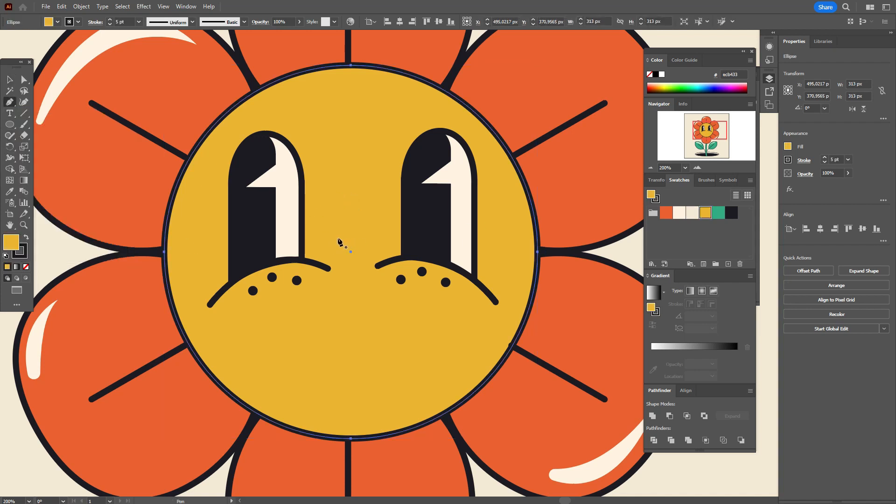
{"action": "left_click", "coordinate": [341, 242]}
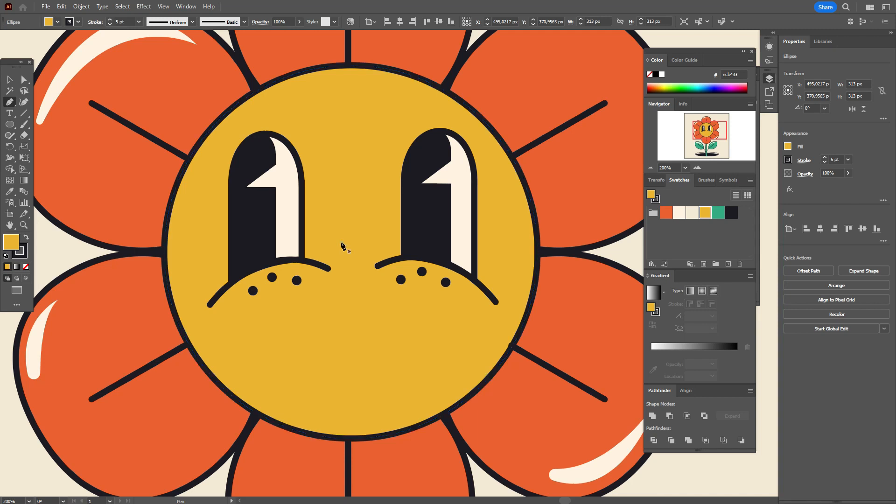
{"action": "left_click_drag", "start_coordinate": [377, 240], "coordinate": [377, 240]}
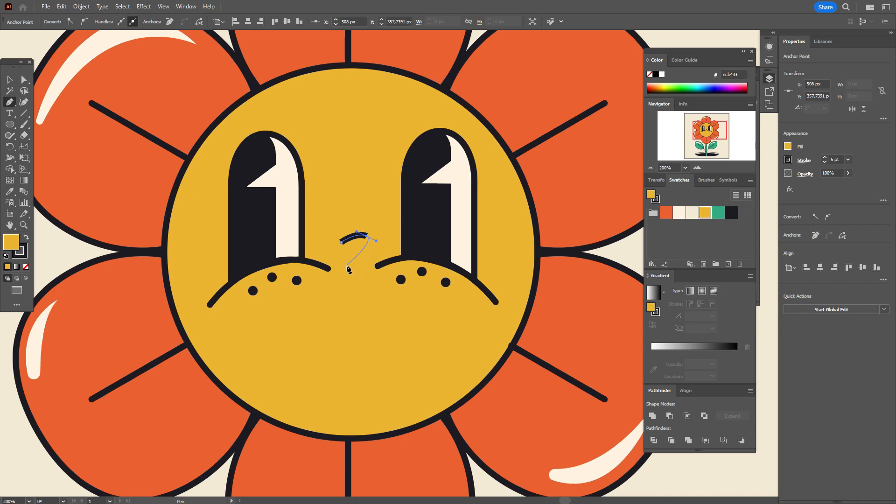
{"action": "left_click_drag", "start_coordinate": [347, 266], "coordinate": [356, 305]}
{"action": "left_click", "coordinate": [805, 160]}
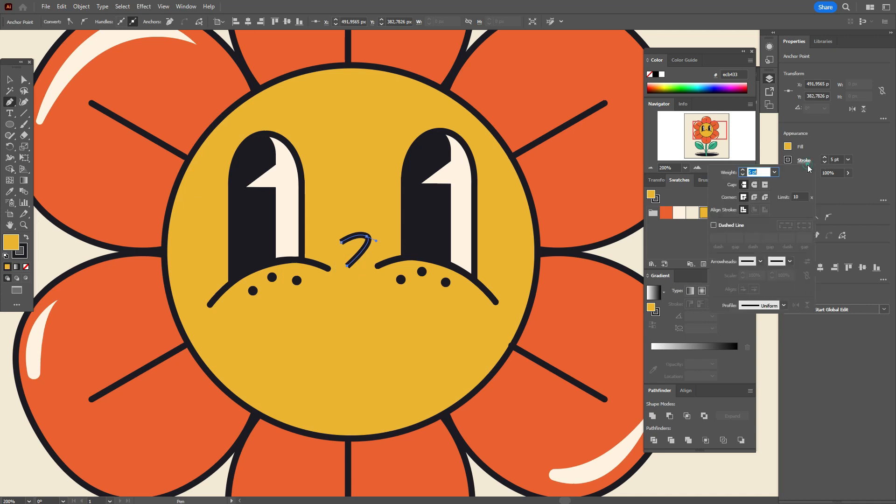
{"action": "left_click", "coordinate": [755, 185]}
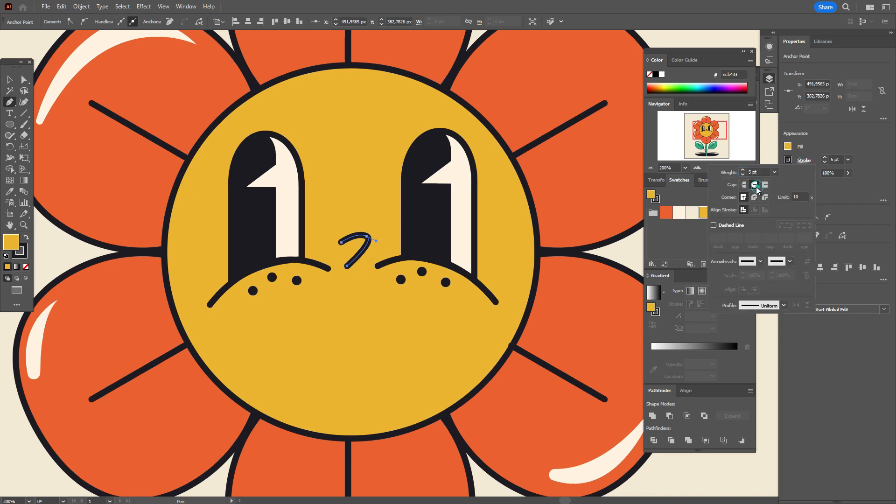
{"action": "left_click", "coordinate": [762, 427]}
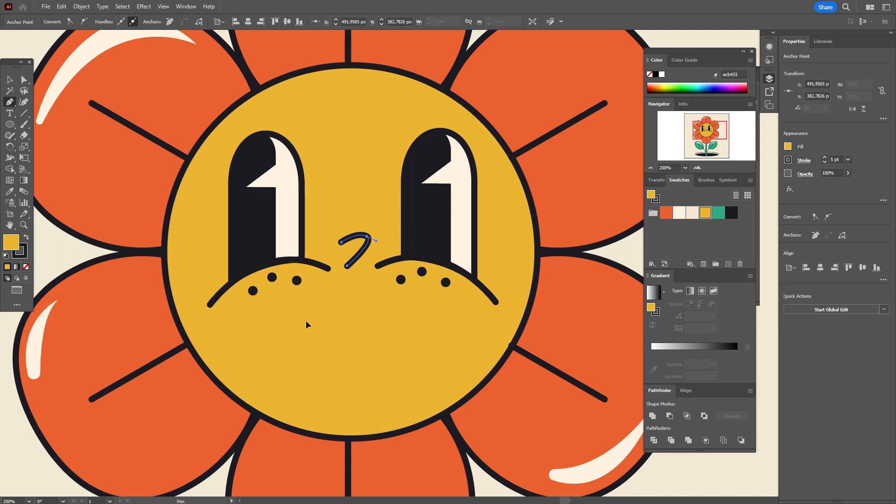
- Draw a closed smiling mouth about 96 by 48 px below the nose, with a curved upper edge and rounded bottom
{"action": "left_click", "coordinate": [307, 321]}
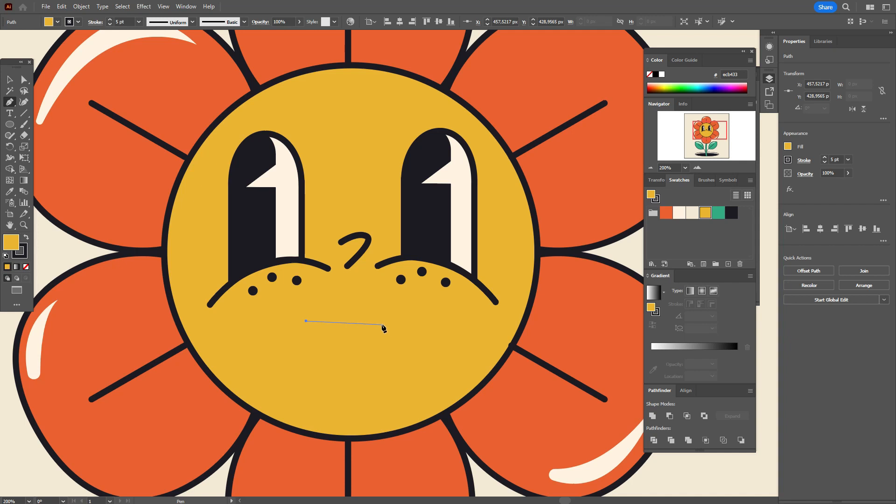
{"action": "left_click_drag", "start_coordinate": [390, 324], "coordinate": [423, 299]}
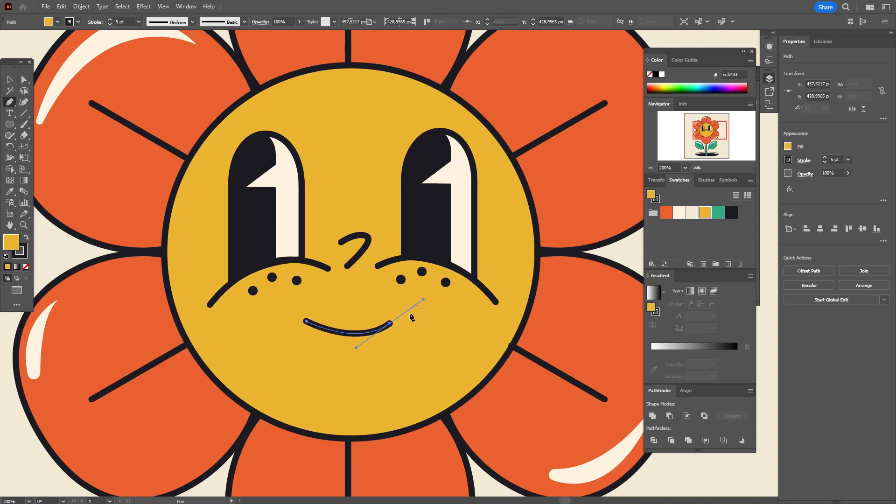
{"action": "left_click", "coordinate": [390, 323]}
{"action": "mouse_move", "coordinate": [408, 335]}
{"action": "left_mouse_down"}
{"action": "mouse_move", "coordinate": [360, 370]}
{"action": "mouse_move", "coordinate": [362, 391]}
{"action": "left_mouse_up"}
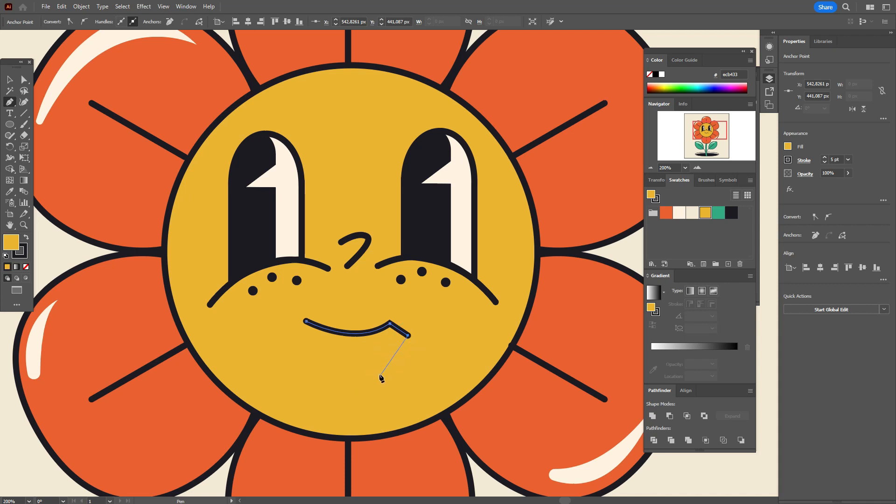
{"action": "left_click_drag", "start_coordinate": [374, 375], "coordinate": [338, 380]}
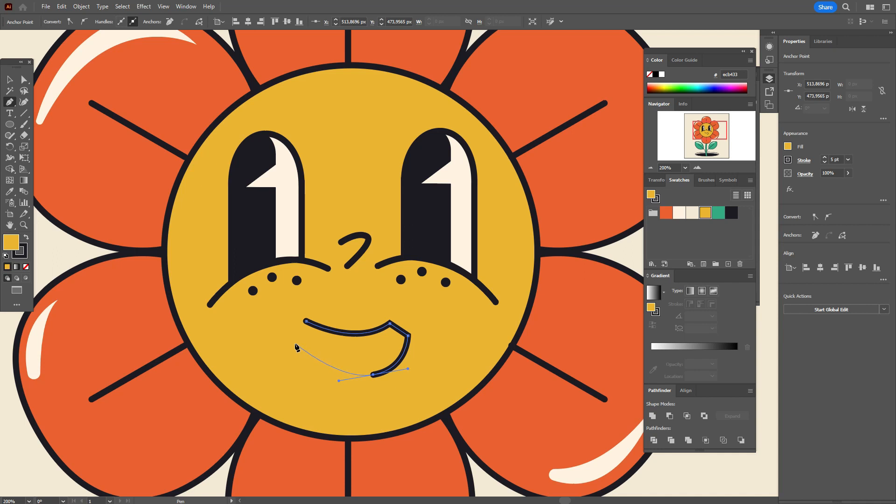
{"action": "left_click_drag", "start_coordinate": [293, 342], "coordinate": [274, 311]}
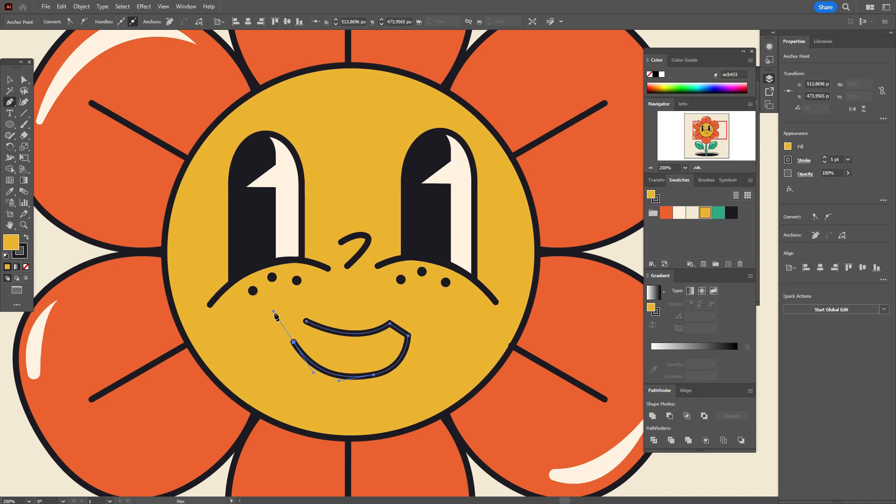
{"action": "left_click", "coordinate": [294, 342]}
{"action": "left_click", "coordinate": [306, 321]}
- Smooth the mouth's lower-left edge with the Smooth tool
{"action": "left_click_drag", "start_coordinate": [10, 136], "coordinate": [61, 159]}
{"action": "left_click", "coordinate": [60, 157]}
{"action": "left_click", "coordinate": [10, 79]}
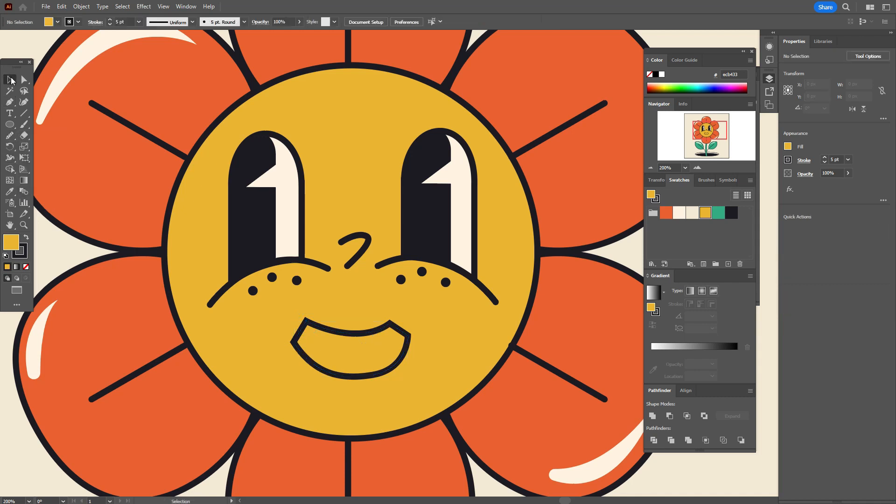
{"action": "left_click", "coordinate": [365, 337]}
{"action": "left_click", "coordinate": [8, 138]}
{"action": "mouse_move", "coordinate": [343, 379]}
{"action": "left_mouse_down"}
{"action": "mouse_move", "coordinate": [318, 373]}
{"action": "mouse_move", "coordinate": [357, 382]}
{"action": "mouse_move", "coordinate": [388, 372]}
{"action": "mouse_move", "coordinate": [305, 361]}
{"action": "left_mouse_up"}
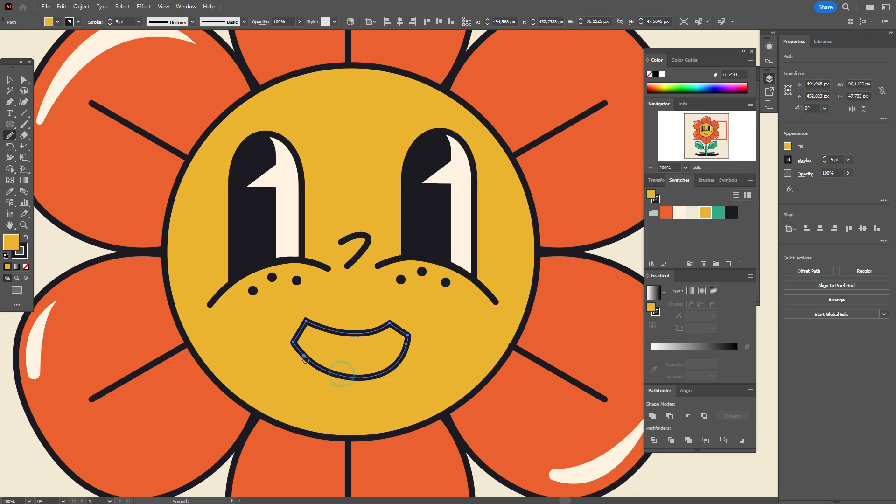
- Try moving the mouth's left corner anchor point slightly inward
{"action": "left_click", "coordinate": [24, 80]}
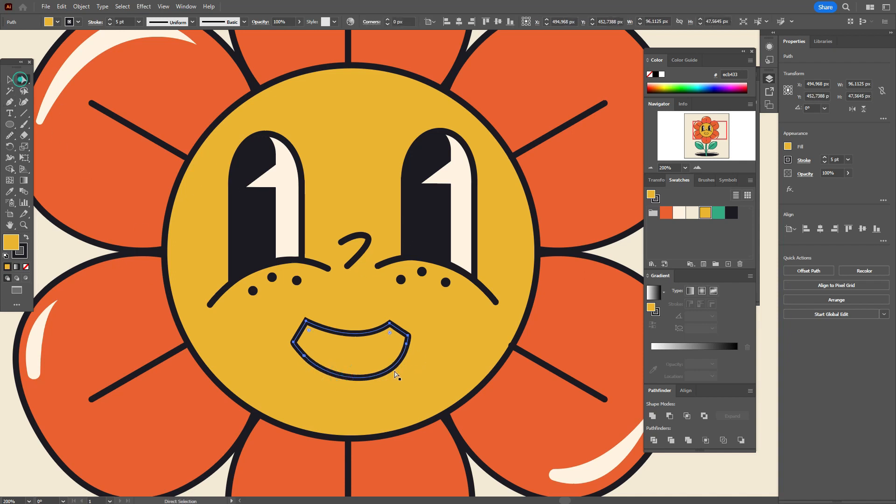
{"action": "left_click", "coordinate": [293, 342]}
{"action": "left_click_drag", "start_coordinate": [293, 342], "coordinate": [297, 339]}
{"action": "key", "text": "ctrl+z"}
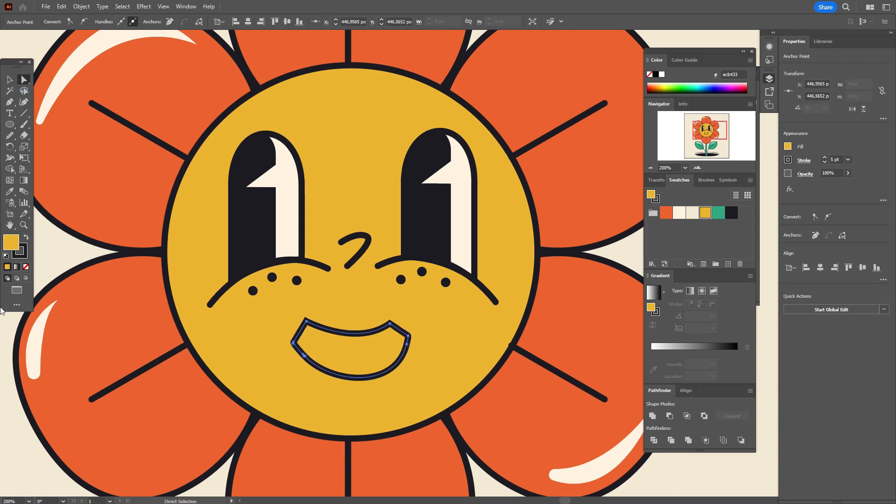
- Give the mouth the dark fill without stroke, sampled from the left eye's pupil
{"action": "left_click", "coordinate": [26, 239]}
{"action": "left_click", "coordinate": [27, 267]}
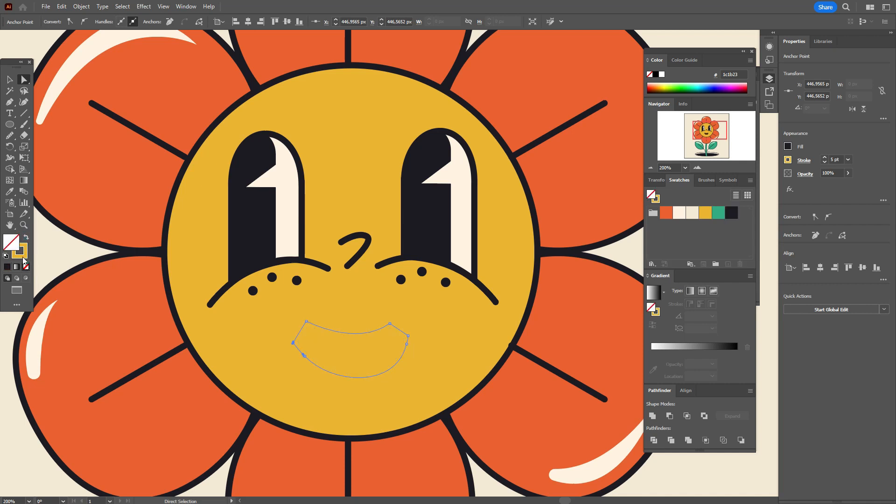
{"action": "left_click", "coordinate": [22, 256]}
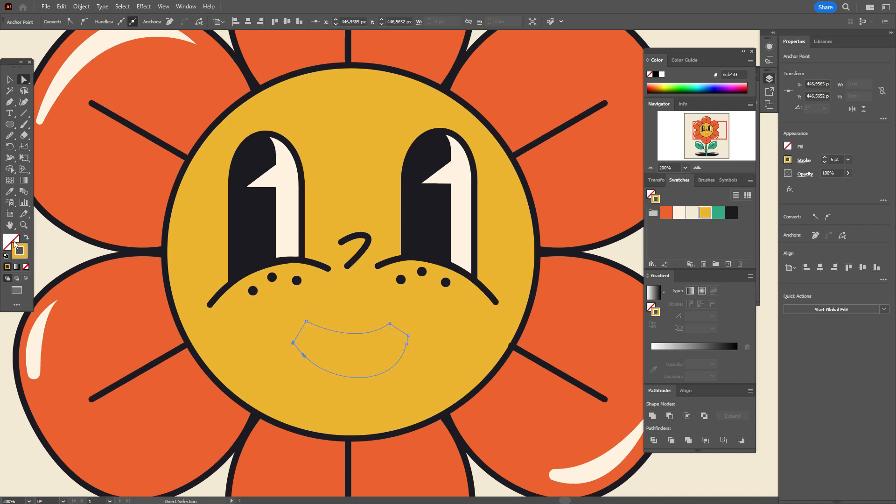
{"action": "left_click", "coordinate": [9, 194]}
{"action": "left_click", "coordinate": [242, 210]}
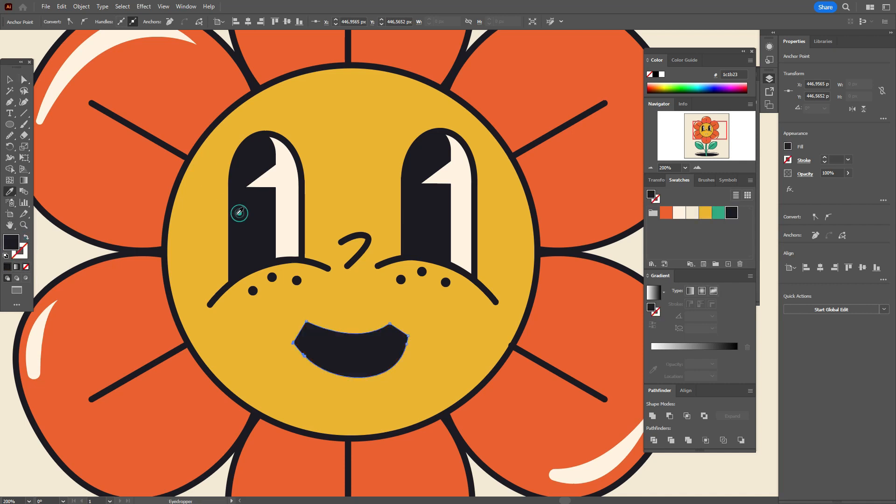
{"action": "left_click", "coordinate": [10, 83]}
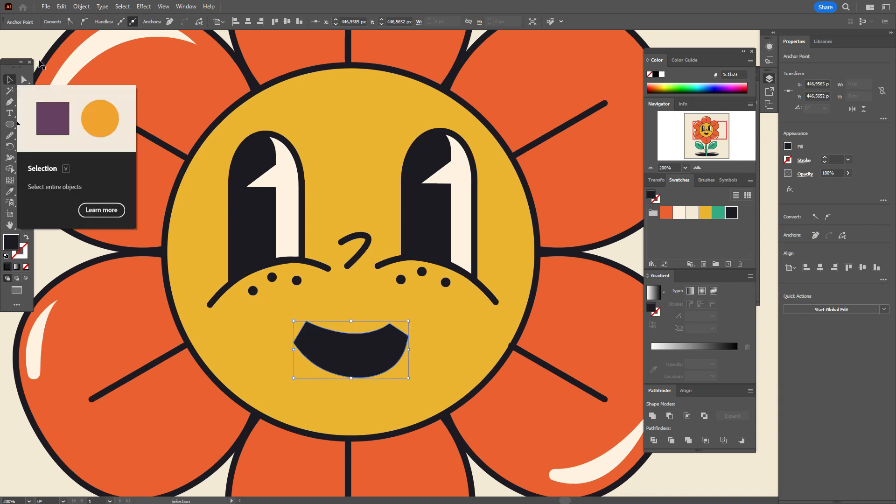
{"action": "left_click", "coordinate": [51, 44]}
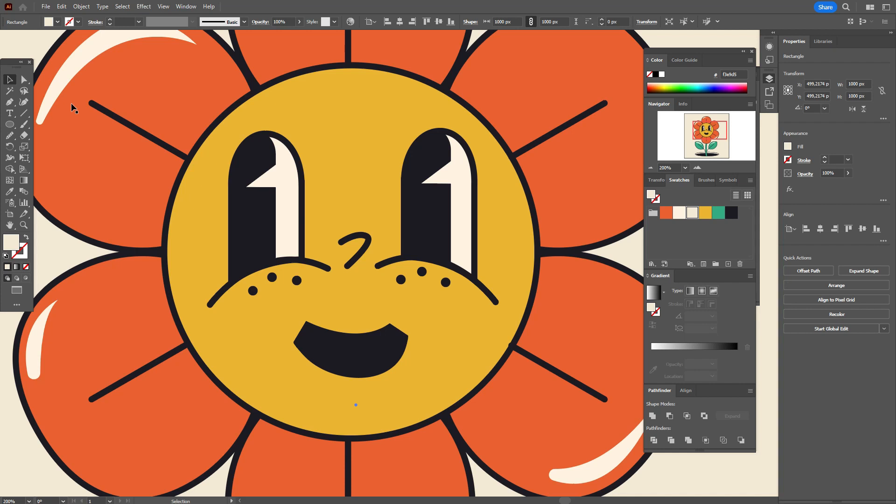
- Draw a smile crease about 36 by 28 px curving outward over the mouth's left corner, using the nose's stroke style
{"action": "left_click", "coordinate": [218, 300]}
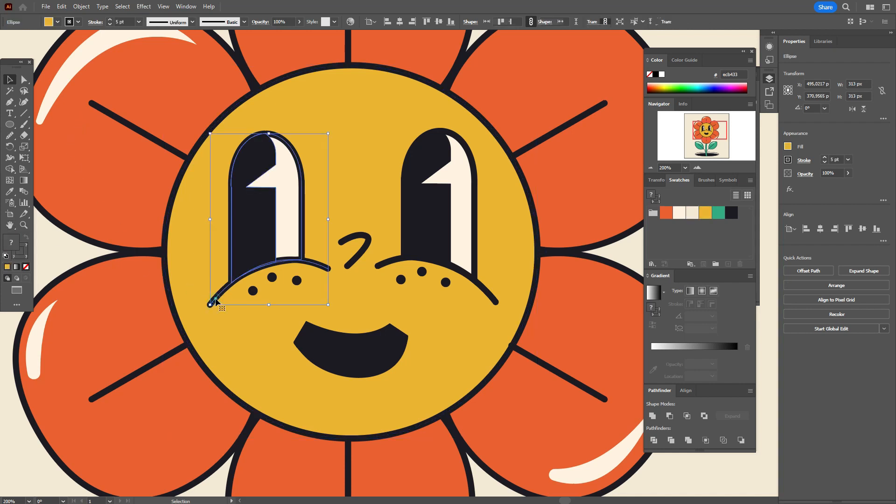
{"action": "left_click", "coordinate": [369, 242]}
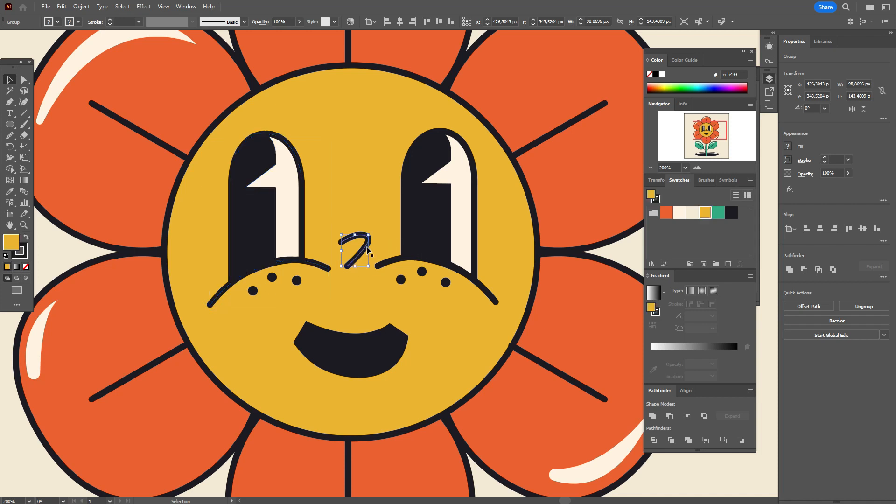
{"action": "left_click", "coordinate": [10, 105]}
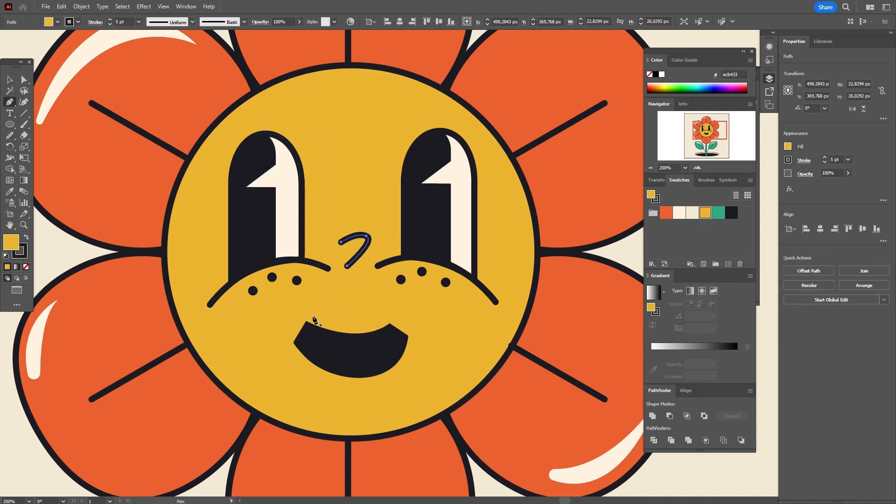
{"action": "left_click", "coordinate": [312, 317]}
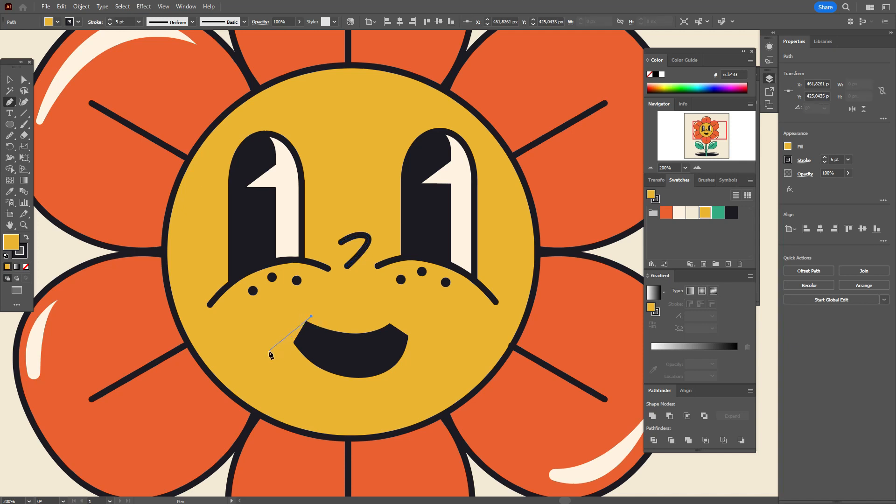
{"action": "left_click_drag", "start_coordinate": [270, 350], "coordinate": [242, 346]}
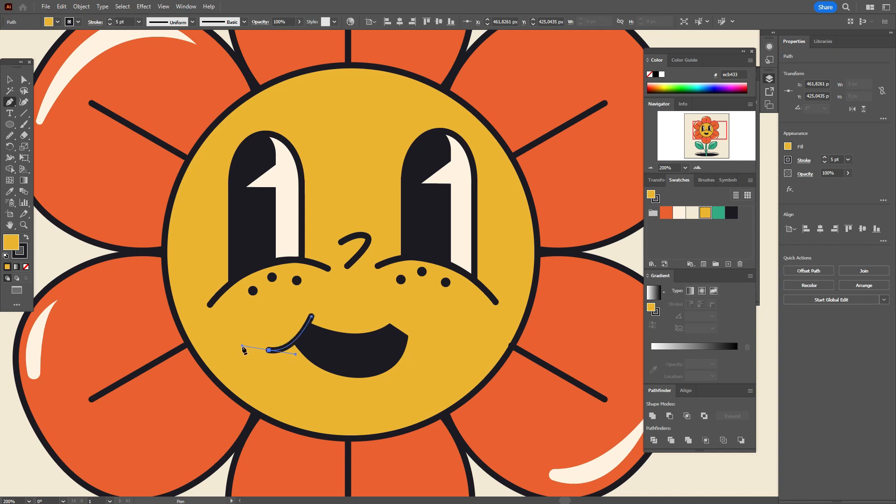
{"action": "left_click", "coordinate": [9, 79]}
{"action": "left_click", "coordinate": [37, 49]}
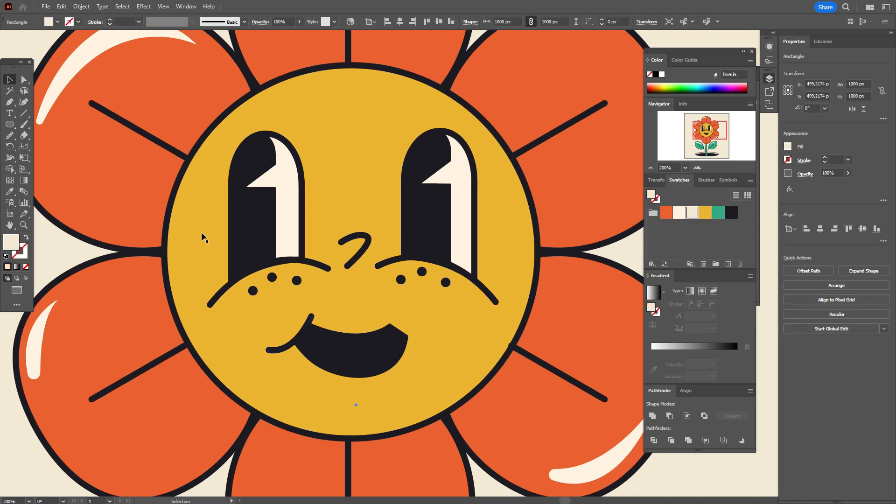
- Remove the fill from the left smile crease, keeping its dark 5 pt stroke
{"action": "left_click", "coordinate": [9, 101]}
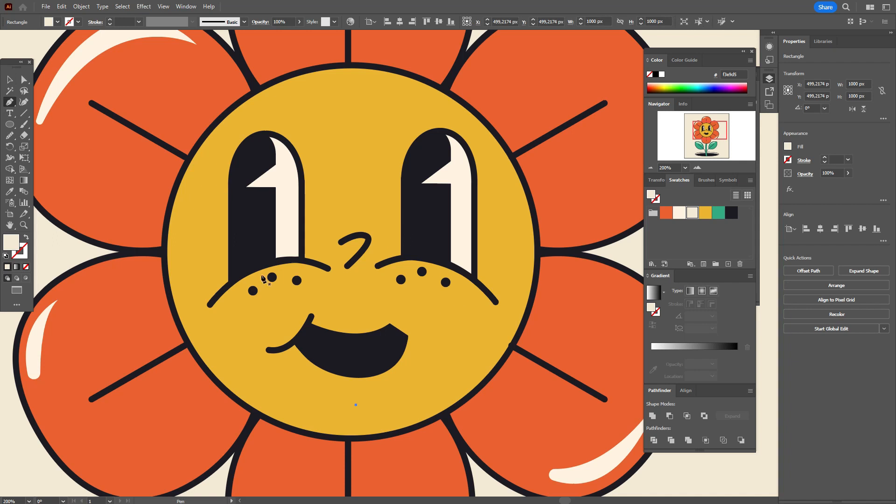
{"action": "left_click", "coordinate": [9, 80]}
{"action": "left_click", "coordinate": [293, 332]}
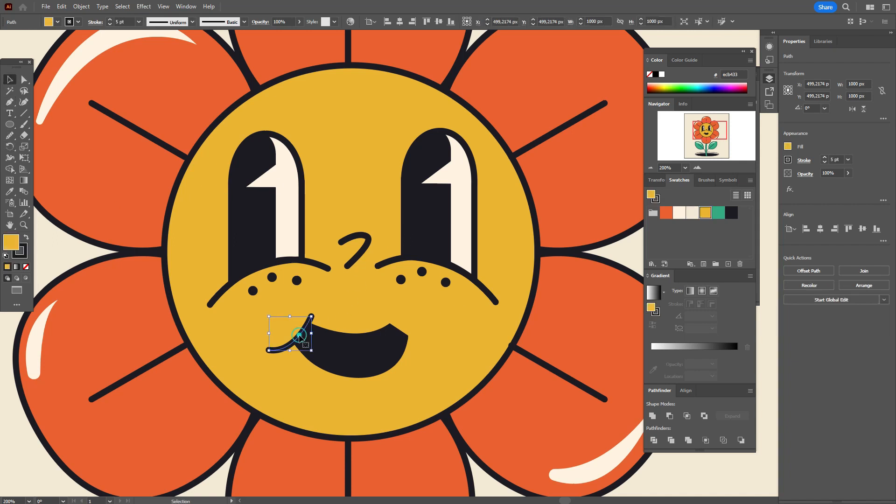
{"action": "left_click", "coordinate": [25, 267]}
{"action": "left_click", "coordinate": [21, 252]}
- Draw an unfilled dark smile crease curving outward over the mouth's right corner, with a 5 pt stroke
{"action": "left_click", "coordinate": [10, 102]}
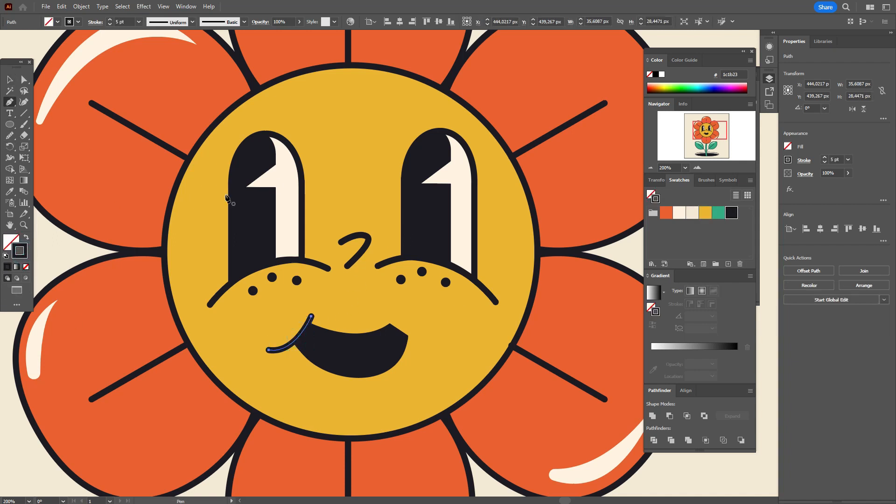
{"action": "left_click", "coordinate": [383, 312]}
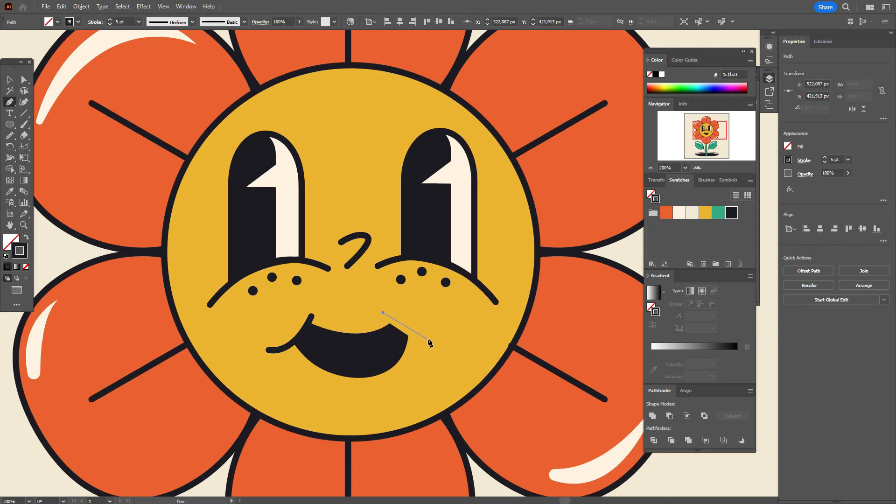
{"action": "left_click_drag", "start_coordinate": [439, 332], "coordinate": [463, 343]}
{"action": "key", "text": "Escape"}
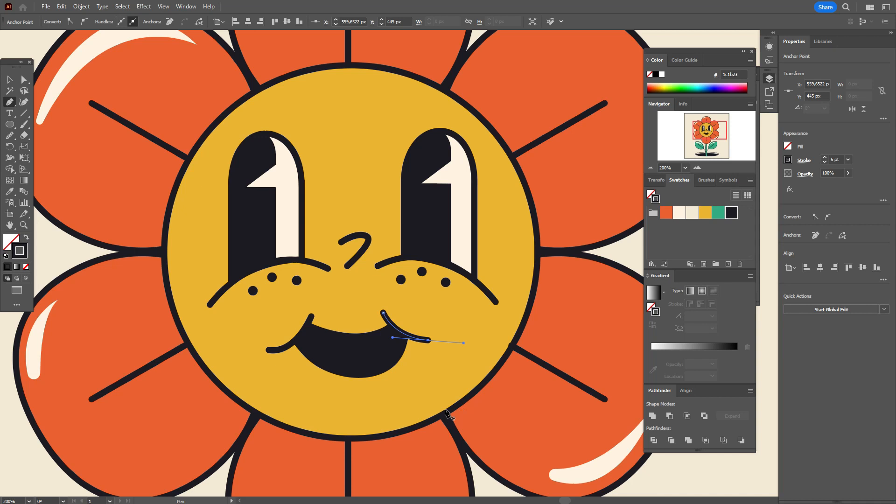
- Draw an arched eyebrow above the left eye with no fill and a dark 5 pt stroke
{"action": "left_click", "coordinate": [217, 156]}
{"action": "left_click_drag", "start_coordinate": [284, 119], "coordinate": [337, 131]}
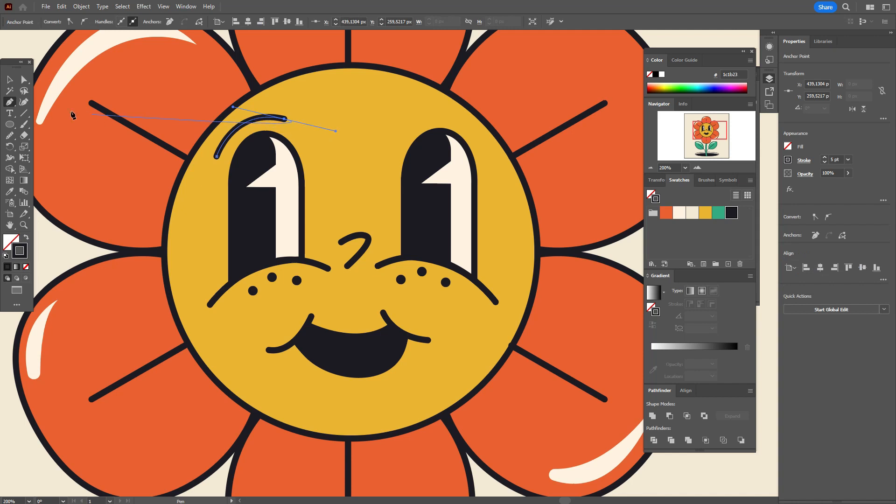
{"action": "left_click", "coordinate": [9, 79]}
{"action": "right_click", "coordinate": [297, 124]}
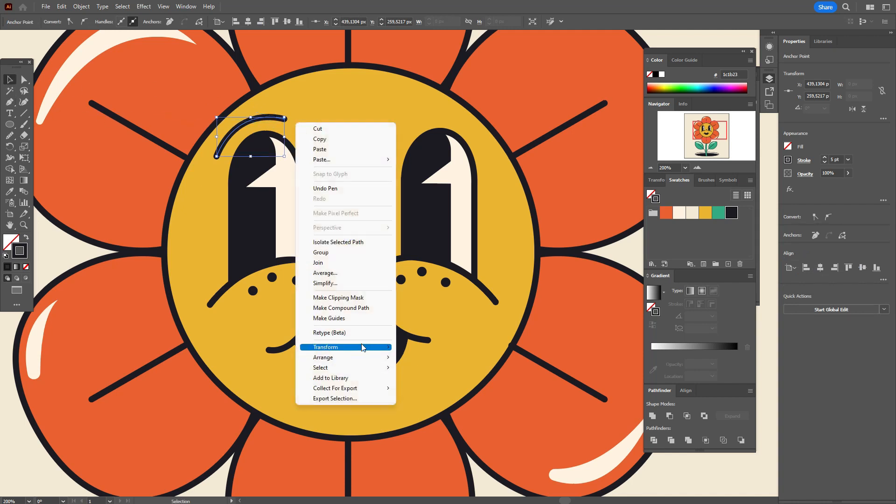
{"action": "mouse_move", "coordinate": [364, 348]}
{"action": "left_click", "coordinate": [442, 383]}
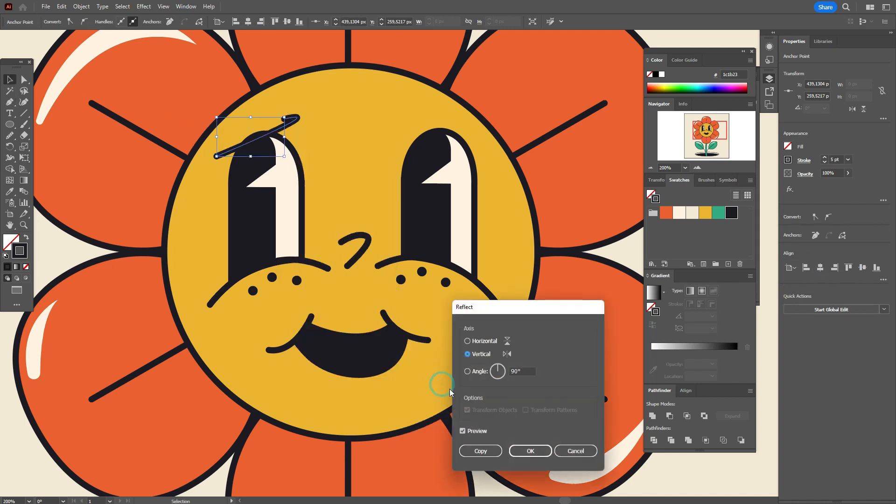
{"action": "left_click", "coordinate": [565, 451]}
{"action": "left_click", "coordinate": [307, 157]}
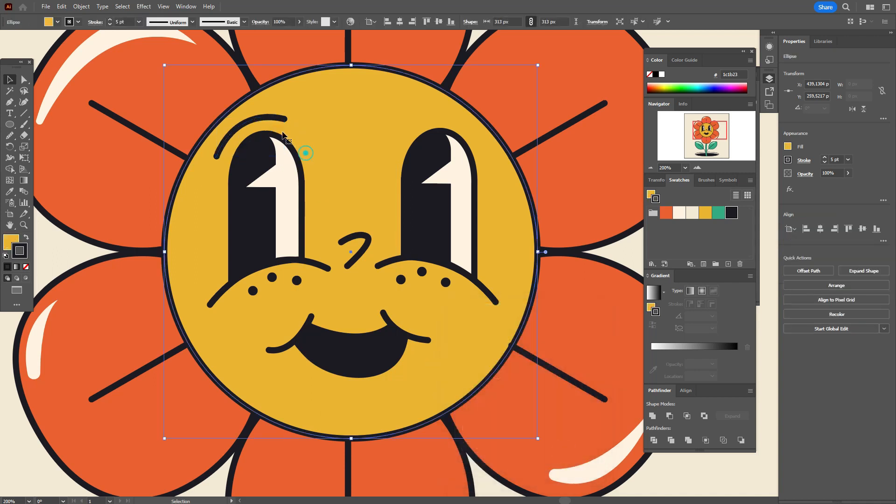
- Create a vertically reflected copy of the left eyebrow and place it above the right eye
{"action": "left_click", "coordinate": [277, 118]}
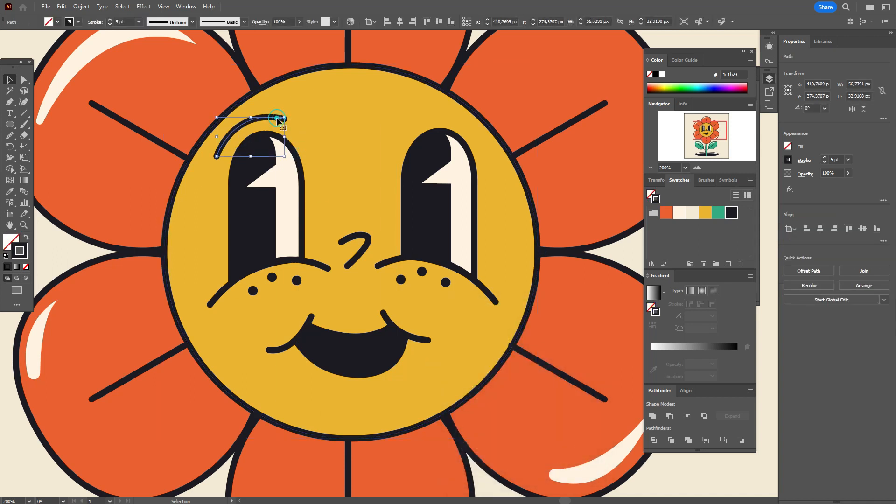
{"action": "right_click", "coordinate": [277, 118]}
{"action": "mouse_move", "coordinate": [355, 343]}
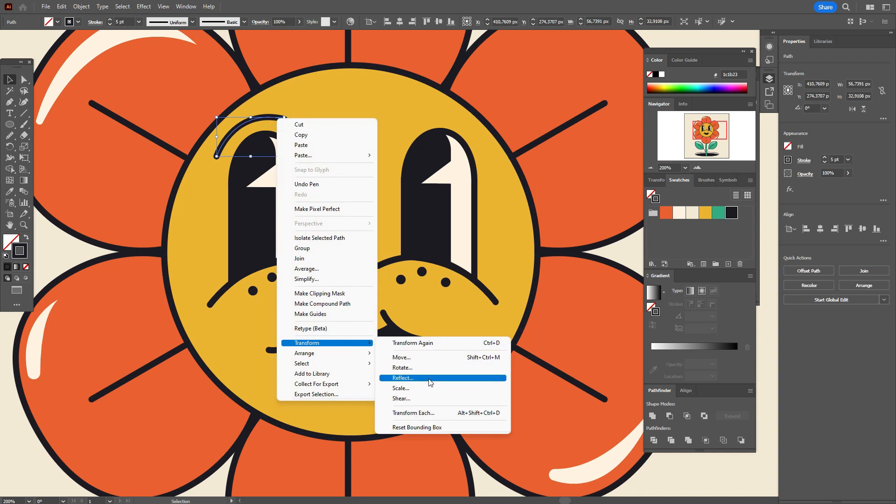
{"action": "left_click", "coordinate": [423, 379]}
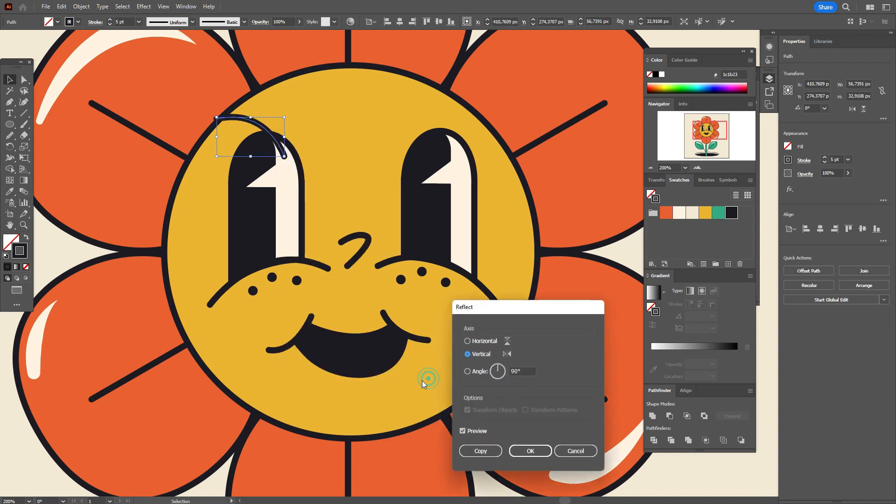
{"action": "left_click", "coordinate": [489, 455]}
{"action": "left_click_drag", "start_coordinate": [276, 142], "coordinate": [464, 123]}
{"action": "left_click", "coordinate": [260, 126]}
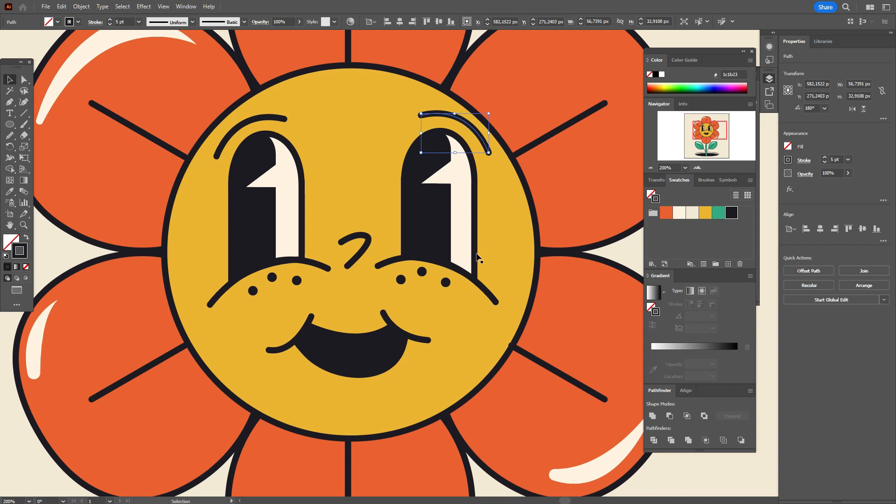
- Draw an unfilled, curved lower-lip crease just below the left half of the mouth with a dark 5 pt stroke
{"action": "left_click", "coordinate": [9, 101]}
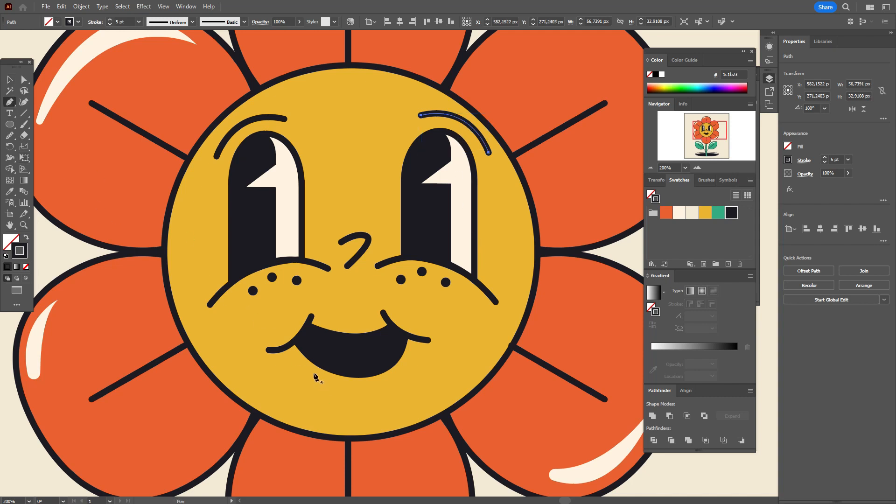
{"action": "left_click", "coordinate": [293, 369]}
{"action": "left_click_drag", "start_coordinate": [355, 400], "coordinate": [401, 396]}
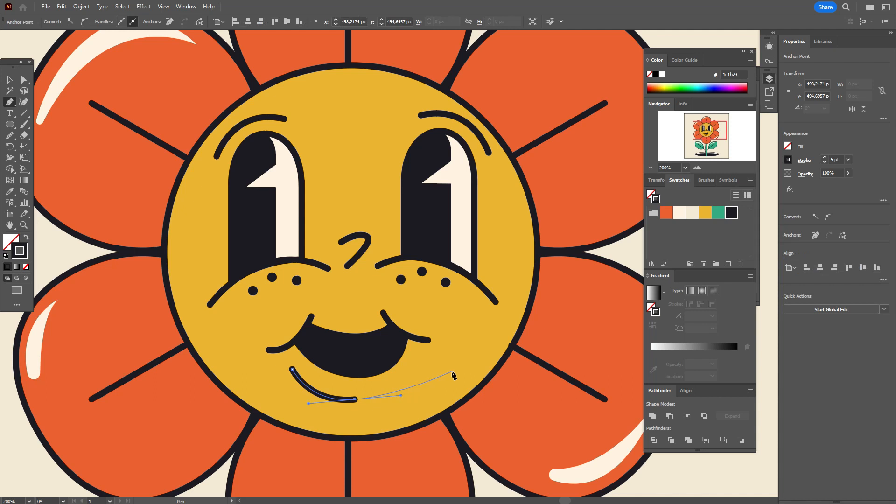
{"action": "left_click", "coordinate": [8, 81]}
{"action": "left_click_drag", "start_coordinate": [359, 404], "coordinate": [365, 406]}
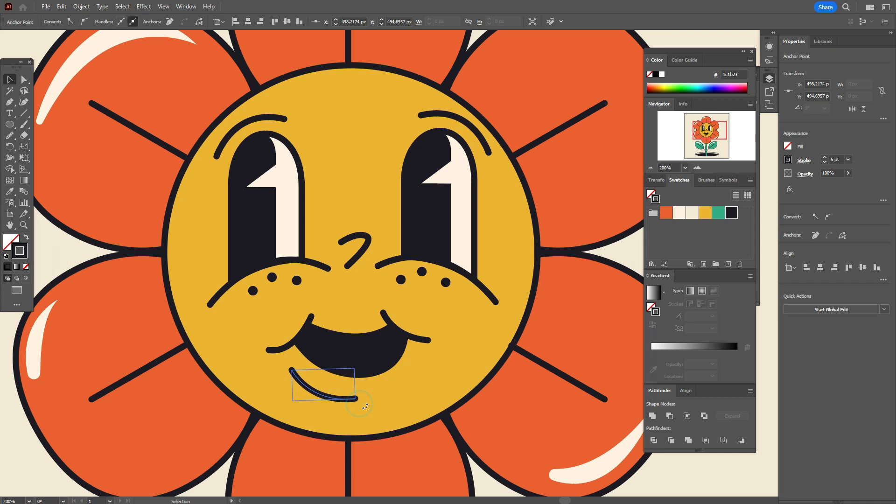
- Draw a circle about 55 px wide in the petals' orange without a stroke, and place it over the mouth's lower left edge
{"action": "left_click", "coordinate": [403, 448]}
{"action": "left_click", "coordinate": [5, 242]}
{"action": "left_click", "coordinate": [8, 125]}
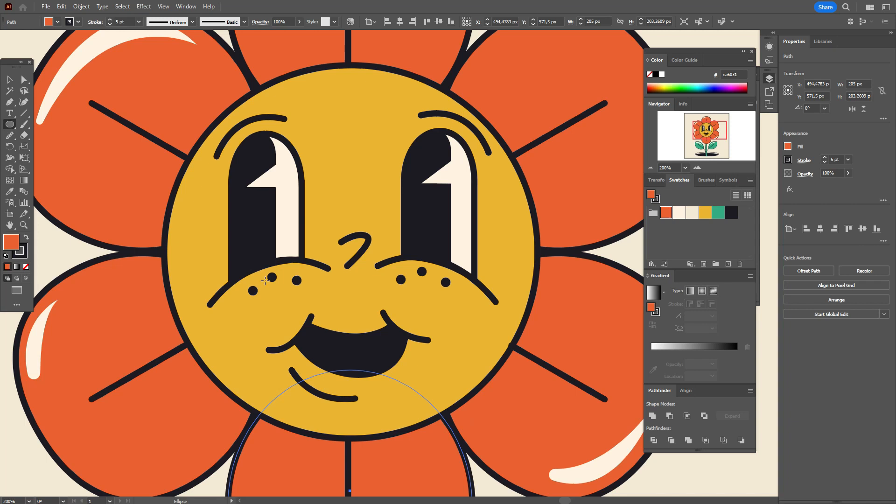
{"action": "left_click_drag", "start_coordinate": [309, 338], "coordinate": [375, 403]}
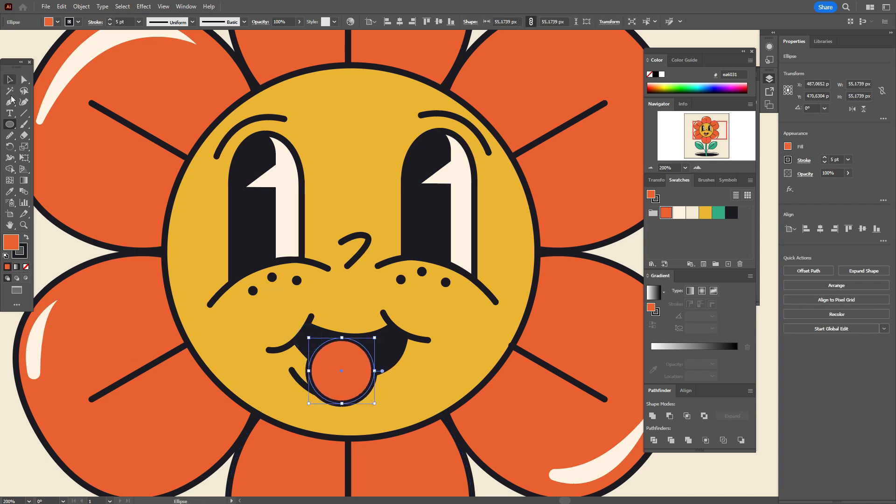
{"action": "left_click", "coordinate": [22, 257]}
{"action": "left_click", "coordinate": [26, 269]}
{"action": "left_click", "coordinate": [9, 79]}
{"action": "mouse_move", "coordinate": [346, 374]}
{"action": "left_mouse_down"}
{"action": "mouse_move", "coordinate": [322, 388]}
{"action": "mouse_move", "coordinate": [337, 383]}
{"action": "left_mouse_up"}
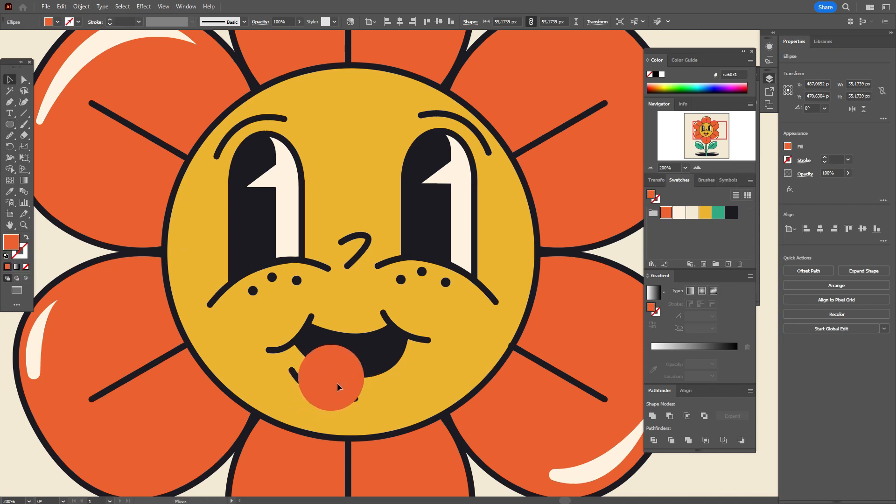
- Trim away the part of the orange circle outside the mouth with Shape Builder to form a tongue
{"action": "left_click", "coordinate": [391, 357], "text": "shift"}
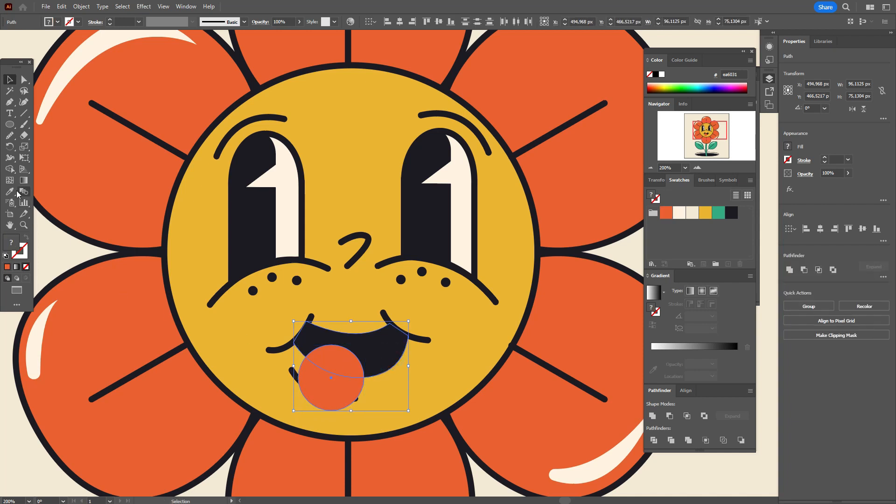
{"action": "left_click", "coordinate": [10, 168]}
{"action": "left_click", "coordinate": [332, 400], "text": "alt"}
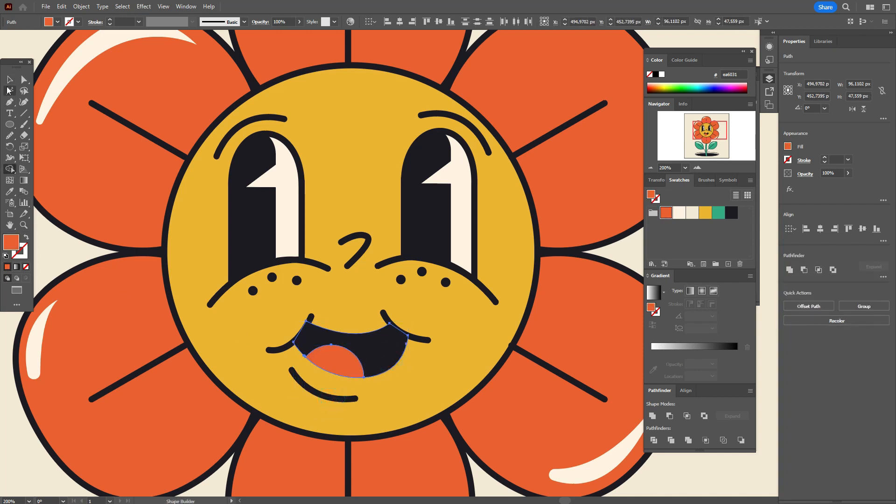
{"action": "left_click", "coordinate": [9, 80]}
{"action": "left_click", "coordinate": [33, 47]}
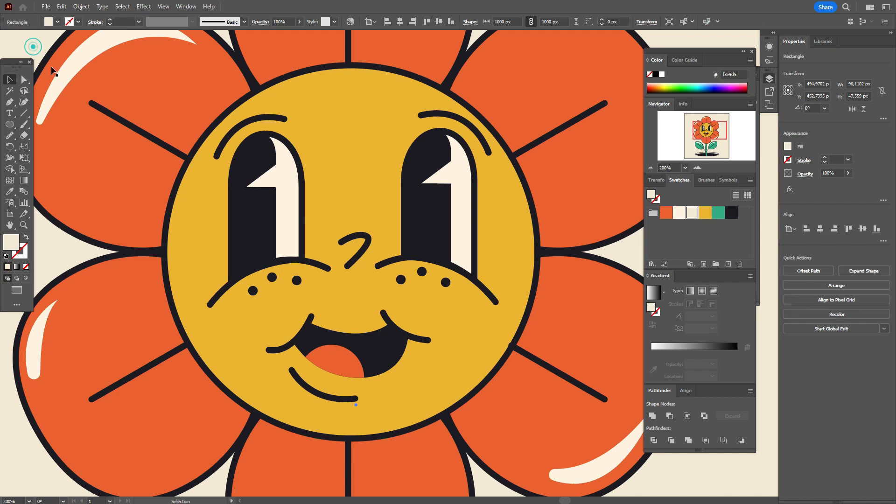
- Shift the tongue up inside the mouth and round its two pointed corners to about 4.5 px
{"action": "left_click_drag", "start_coordinate": [356, 358], "coordinate": [358, 352]}
{"action": "left_click", "coordinate": [357, 352]}
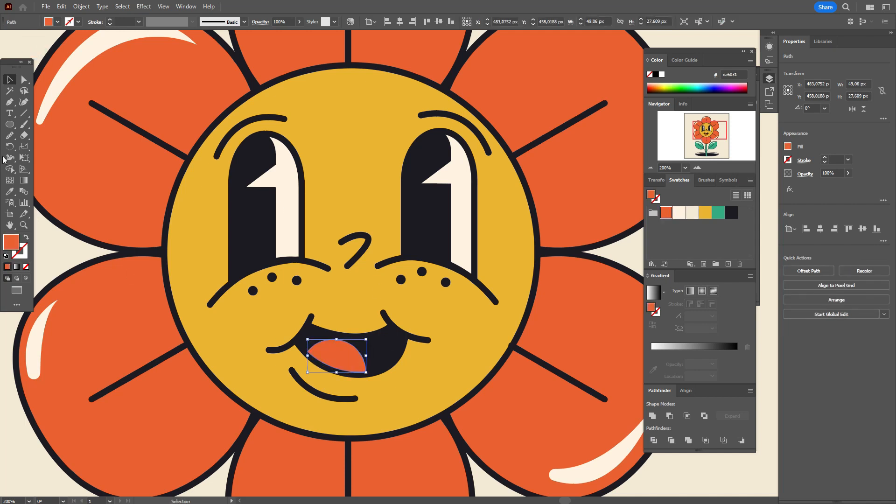
{"action": "key", "text": "a"}
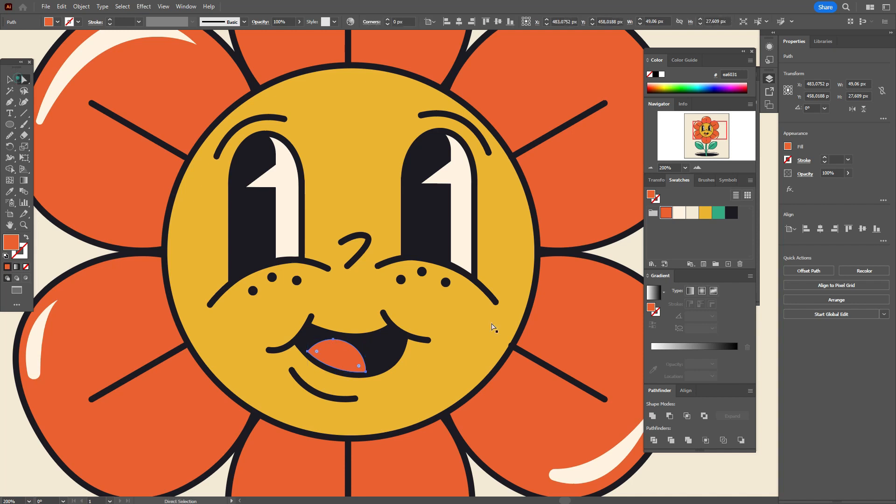
{"action": "left_click", "coordinate": [307, 351]}
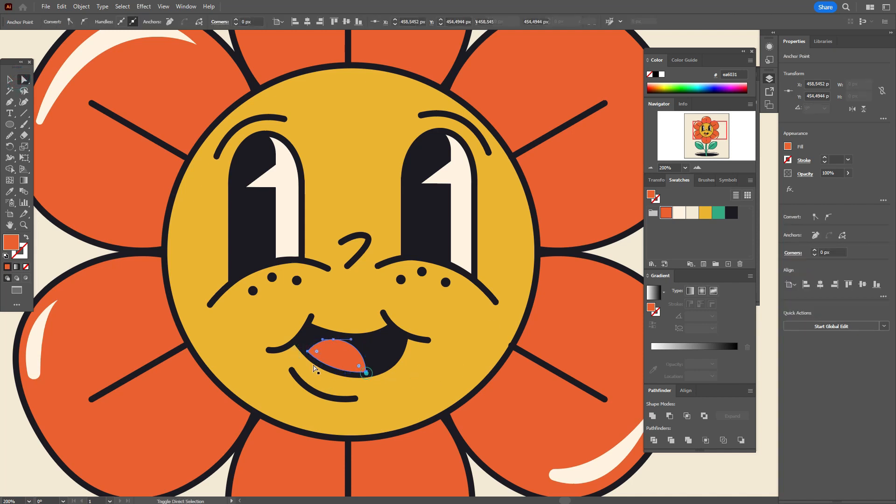
{"action": "left_click_drag", "start_coordinate": [317, 353], "coordinate": [315, 351]}
{"action": "key", "text": "v"}
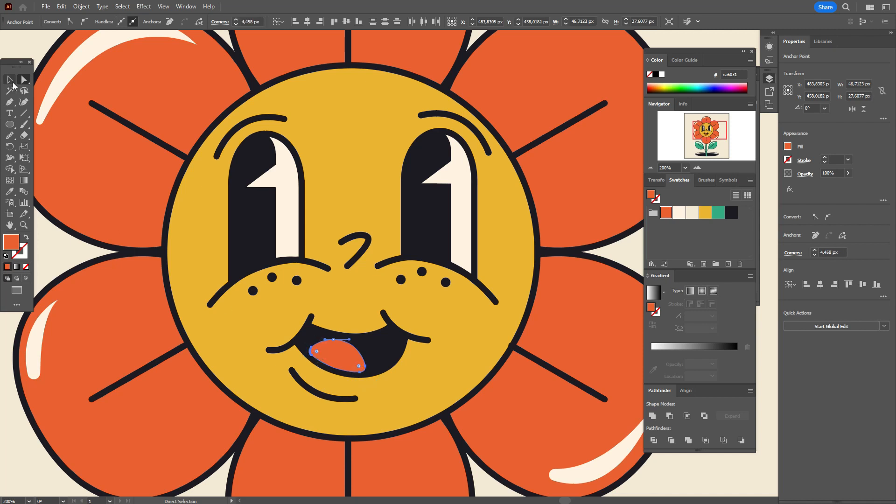
{"action": "left_click", "coordinate": [25, 42]}
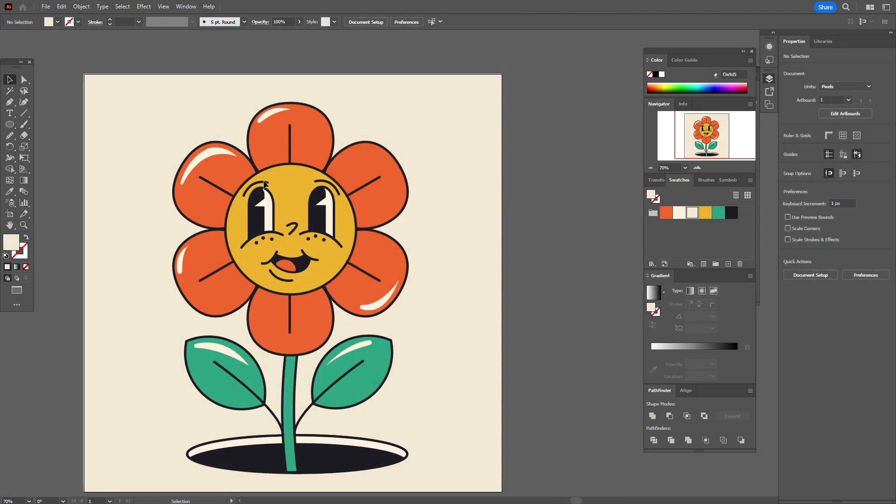
- Select the facial features without the petals or background, scale them to about 220 px wide, and centre them in the yellow face
{"action": "left_click", "coordinate": [265, 184]}
{"action": "left_click", "coordinate": [262, 183]}
{"action": "left_click", "coordinate": [326, 187], "text": "shift"}
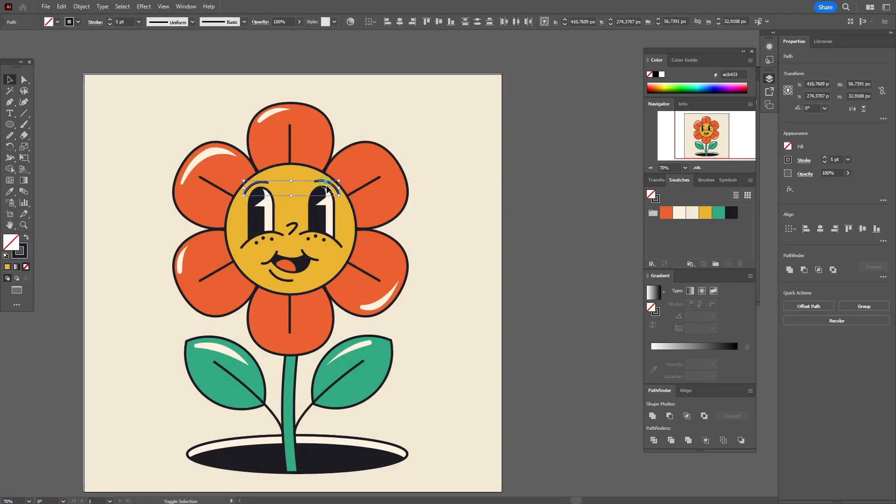
{"action": "left_click_drag", "start_coordinate": [240, 63], "coordinate": [326, 239]}
{"action": "left_click_drag", "start_coordinate": [333, 273], "coordinate": [335, 281]}
{"action": "left_click_drag", "start_coordinate": [230, 57], "coordinate": [354, 180], "text": "shift"}
{"action": "left_click", "coordinate": [187, 237], "text": "shift"}
{"action": "left_click", "coordinate": [190, 242], "text": "shift"}
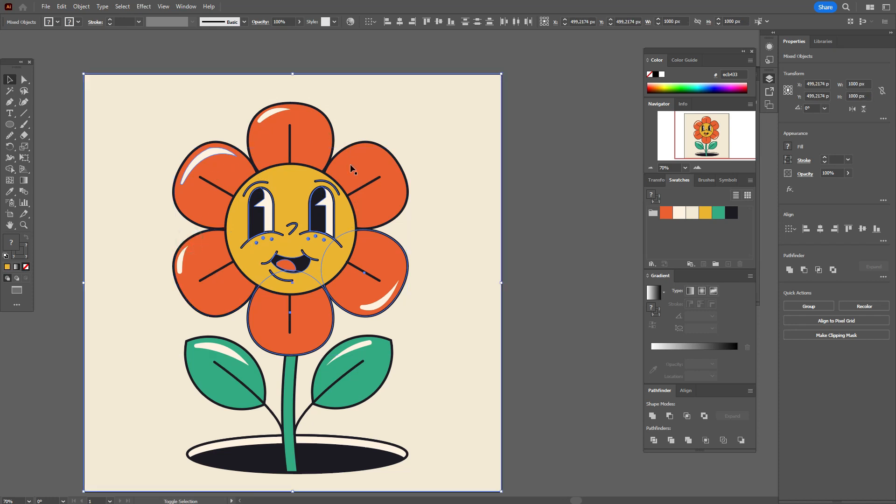
{"action": "left_click", "coordinate": [208, 155], "text": "shift"}
{"action": "left_click", "coordinate": [283, 93], "text": "shift"}
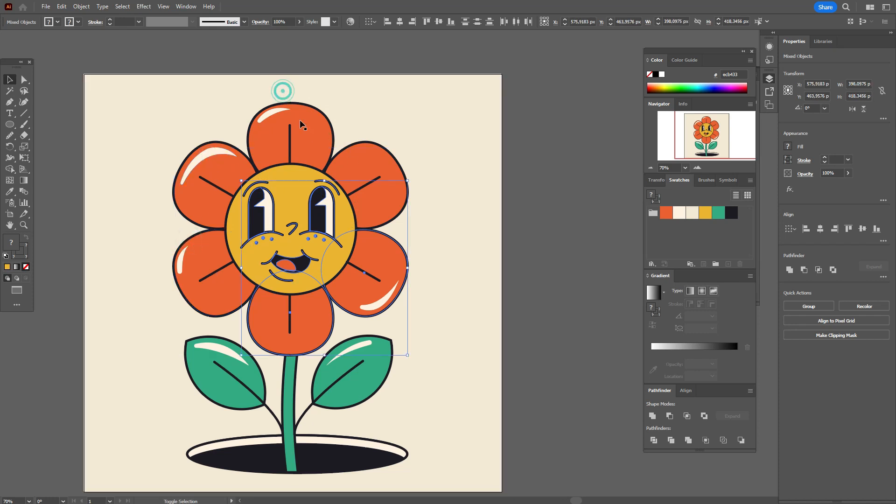
{"action": "left_click", "coordinate": [324, 313], "text": "shift"}
{"action": "left_click", "coordinate": [352, 297], "text": "shift"}
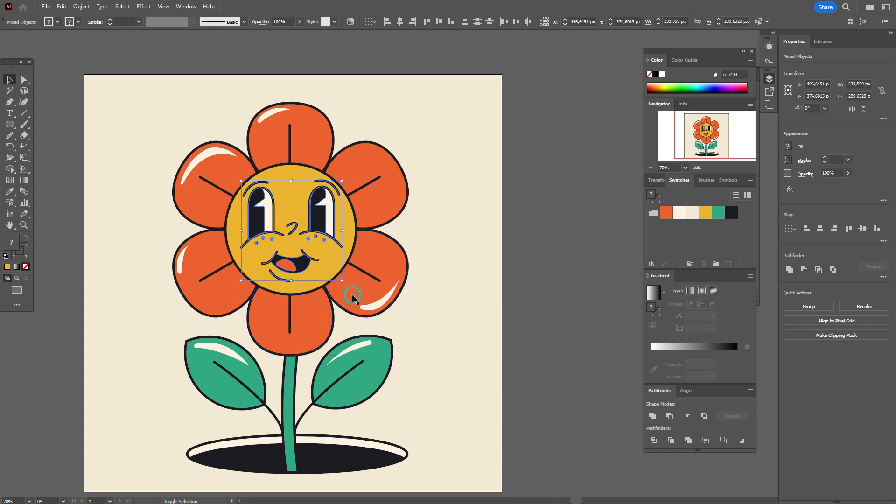
{"action": "left_click_drag", "start_coordinate": [292, 183], "coordinate": [297, 190]}
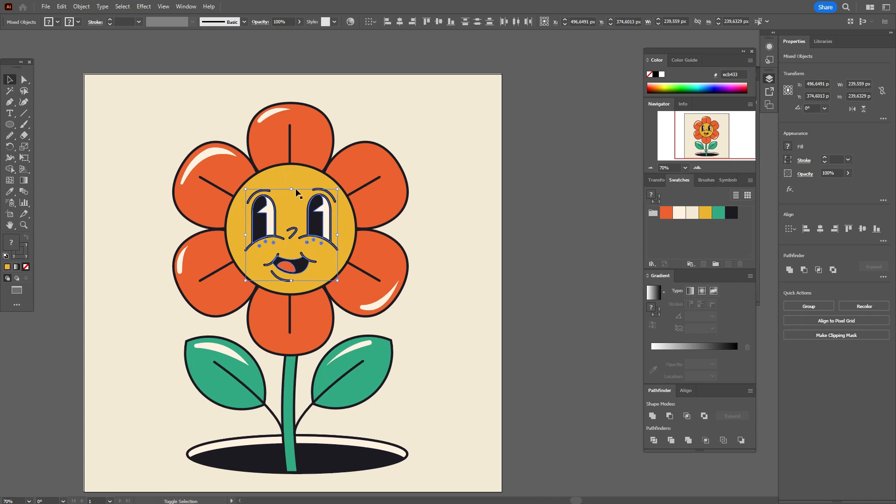
{"action": "left_click_drag", "start_coordinate": [303, 264], "coordinate": [304, 264]}
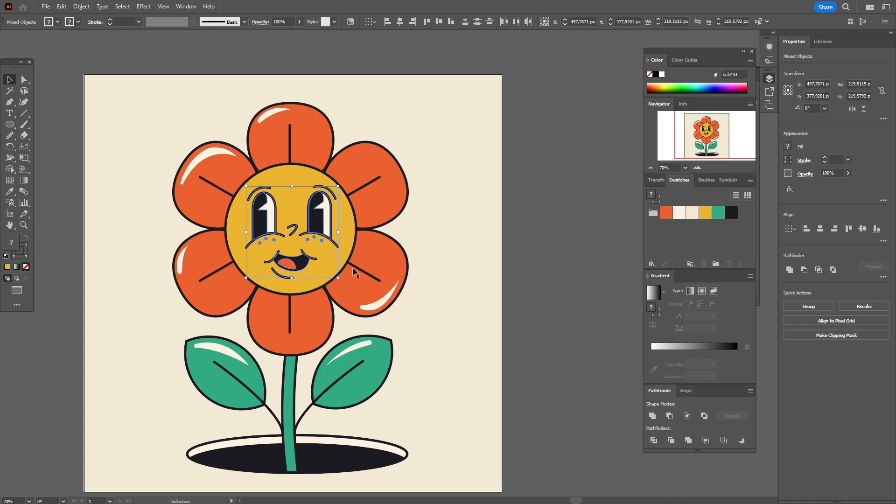
{"action": "left_click", "coordinate": [523, 224]}
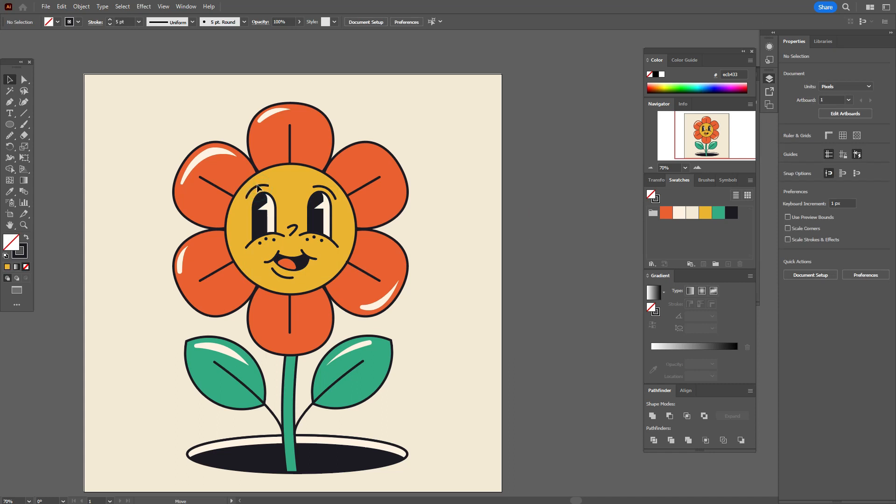
- Nudge both eyebrows slightly higher above the eyes
{"action": "left_click", "coordinate": [258, 188]}
{"action": "left_click_drag", "start_coordinate": [331, 192], "coordinate": [335, 189]}
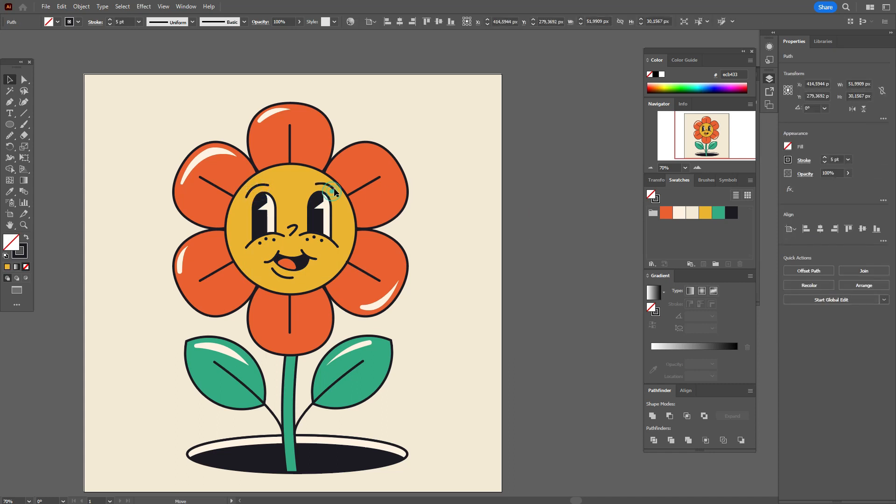
{"action": "left_click", "coordinate": [553, 230]}
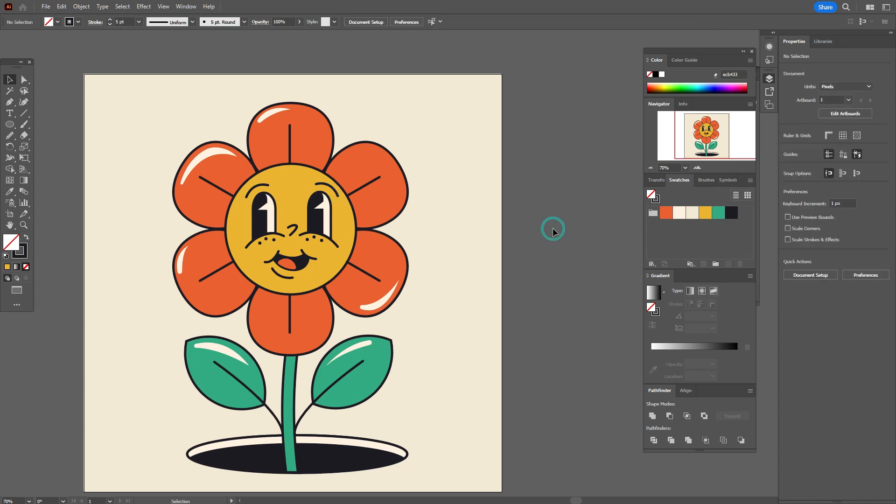